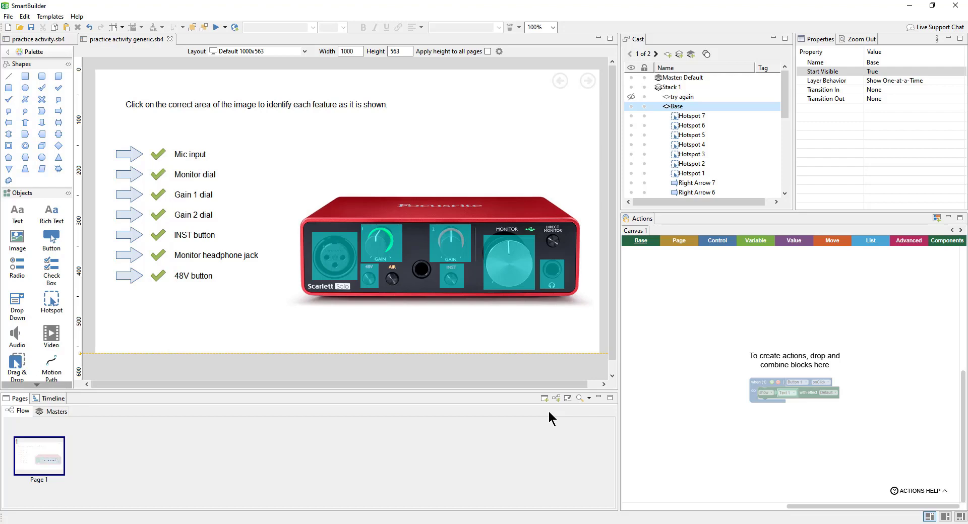
- Inspect the instruction text, the Mic input label and its arrow, the hidden "try again" feedback layer, and the audio interface image
left_click(138, 107)
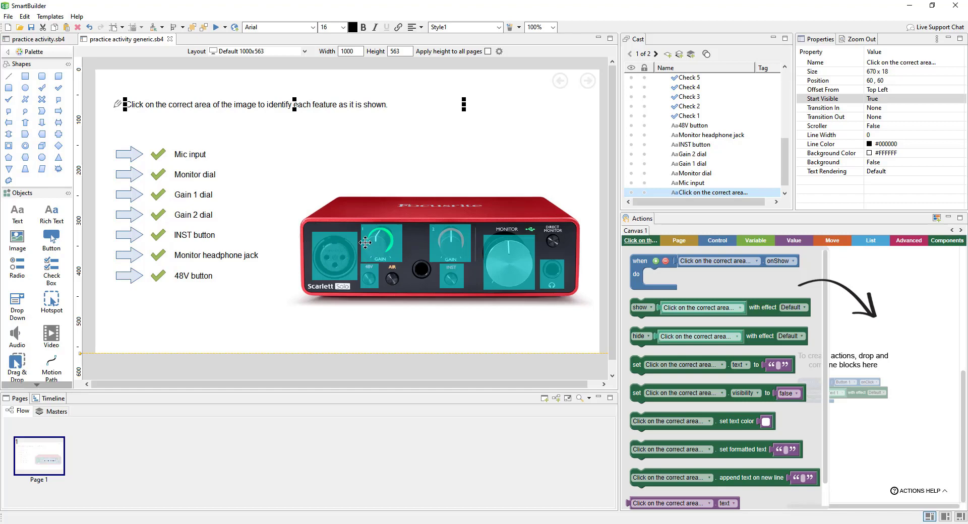
left_click(196, 161)
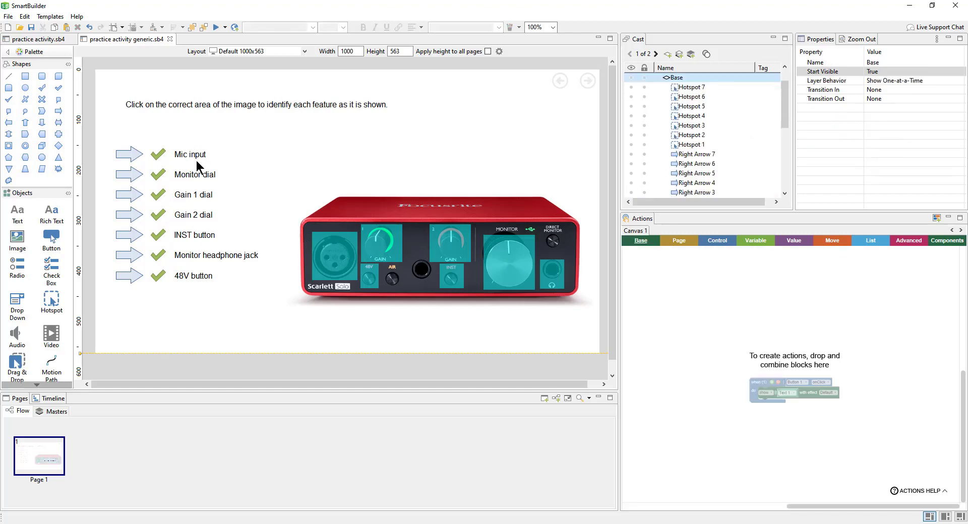
left_click(188, 153)
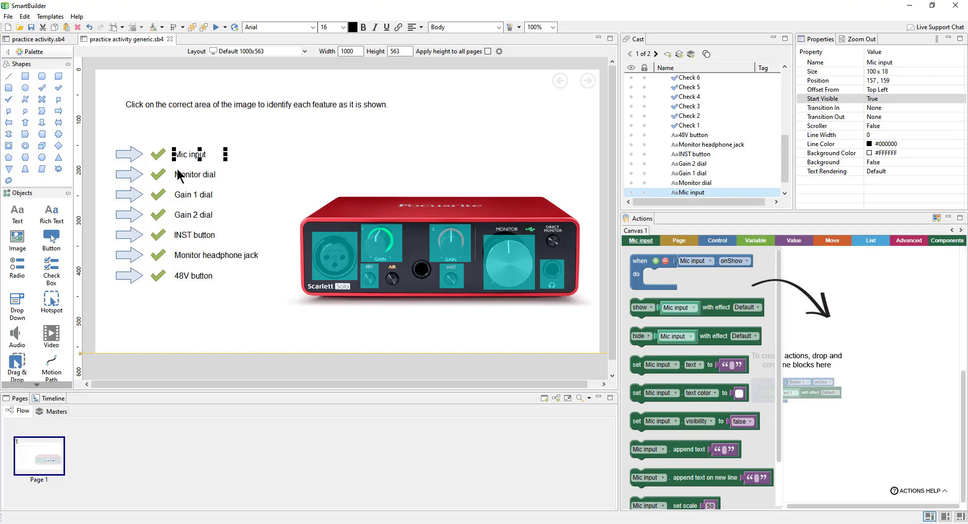
left_click(132, 154)
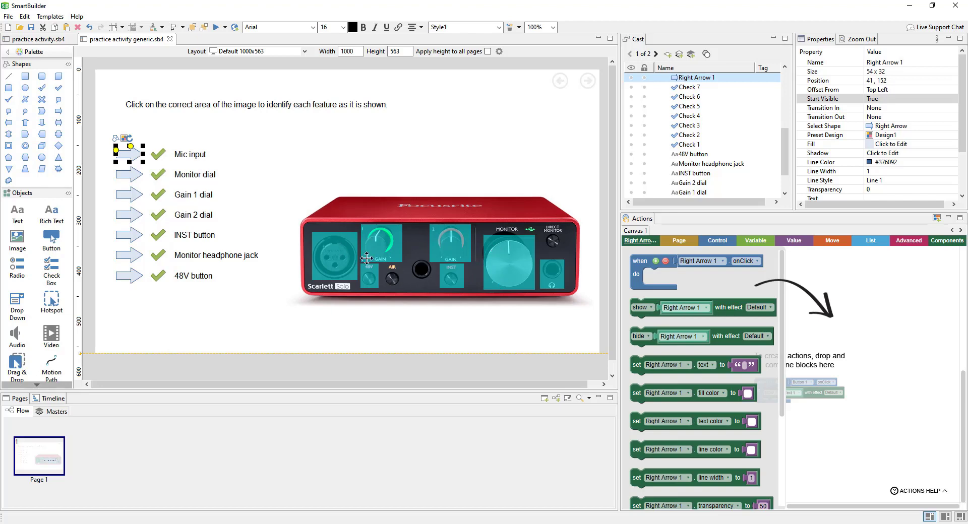
scroll(712, 134, "up", 5)
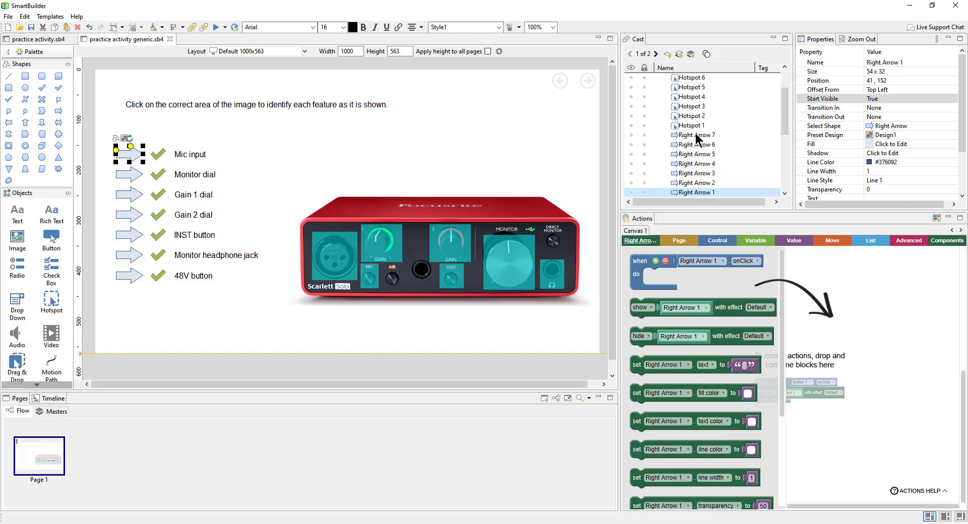
left_click(691, 99)
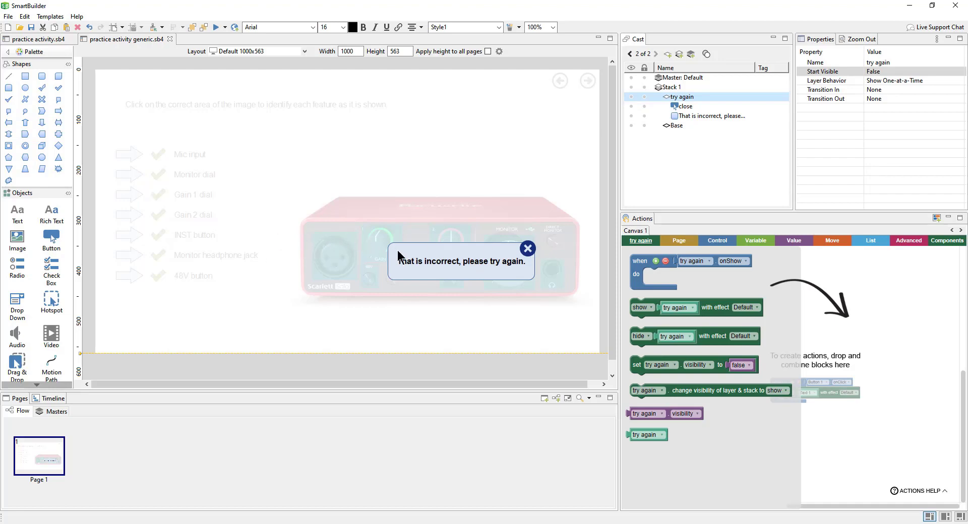
left_click(631, 96)
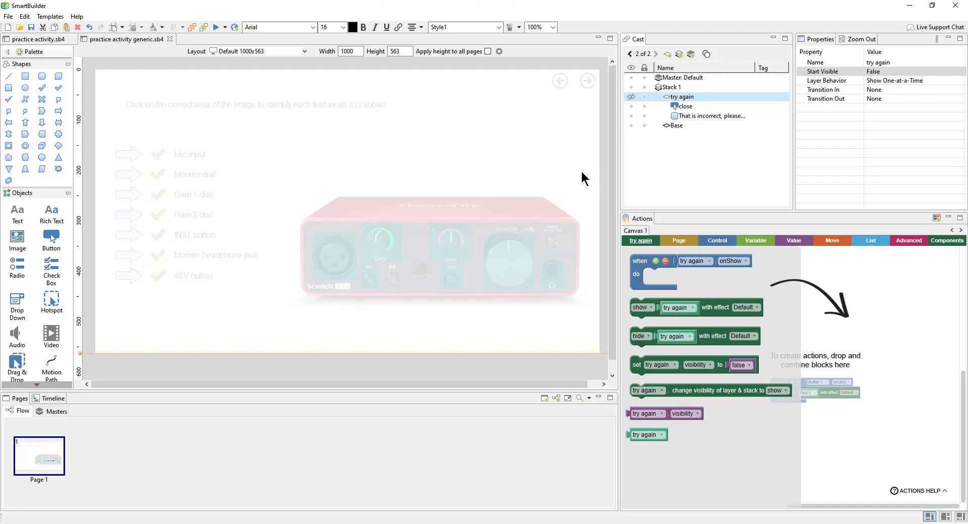
left_click(497, 252)
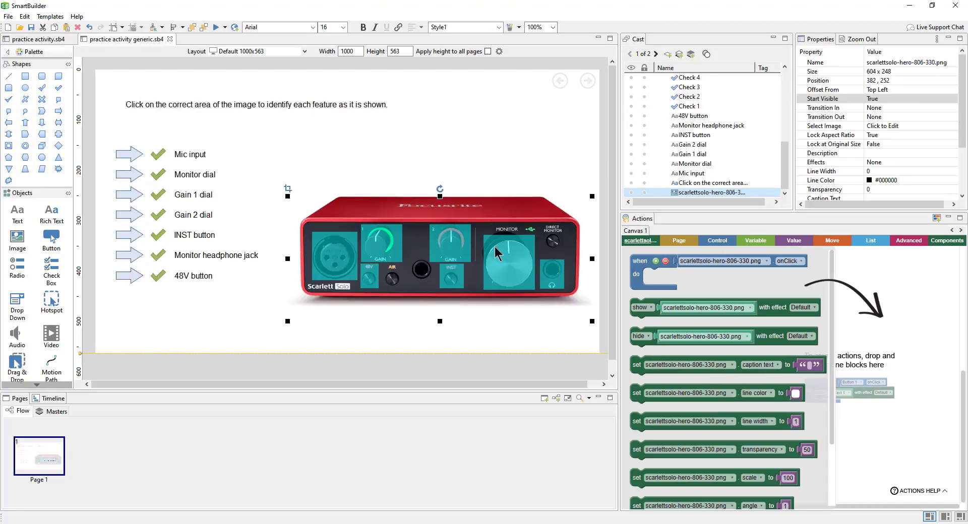
left_click(462, 164)
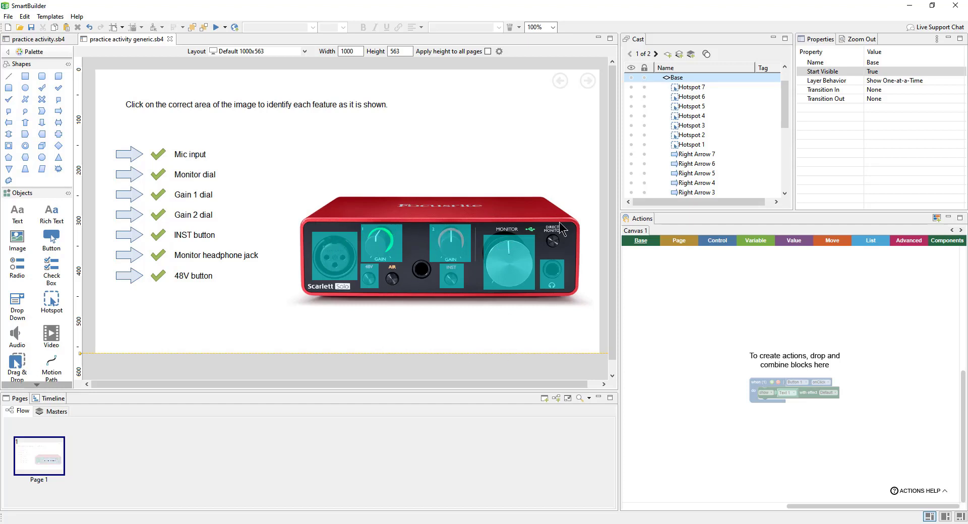
- Examine how the numbered hotspots on the audio interface image follow the order of the feature labels, checking Hotspots 1 to 3
left_click(340, 242)
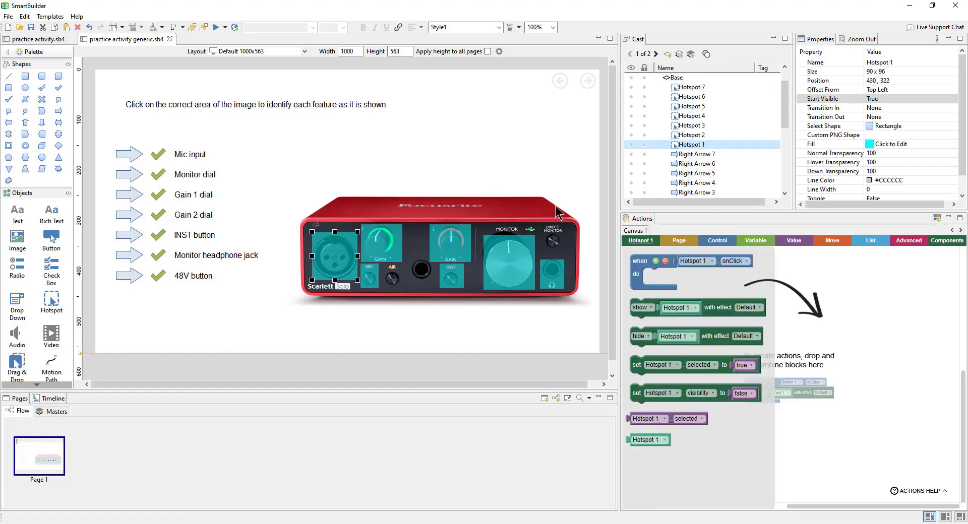
left_click(202, 157)
left_click(325, 250)
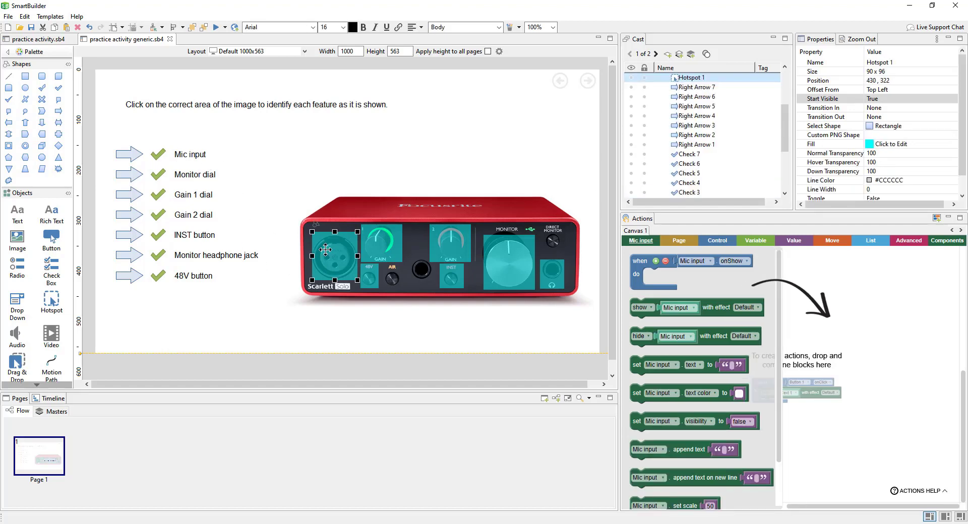
scroll(694, 82, "up", 4)
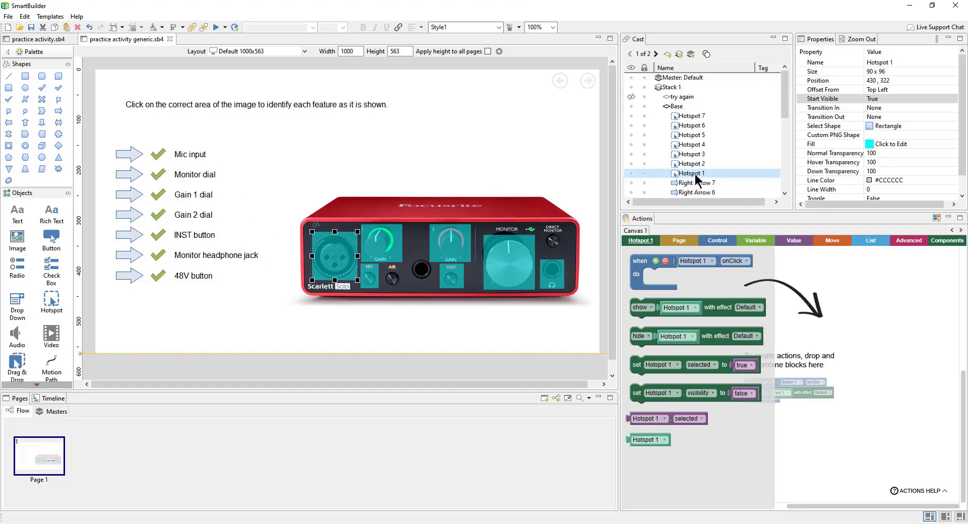
left_click(697, 166)
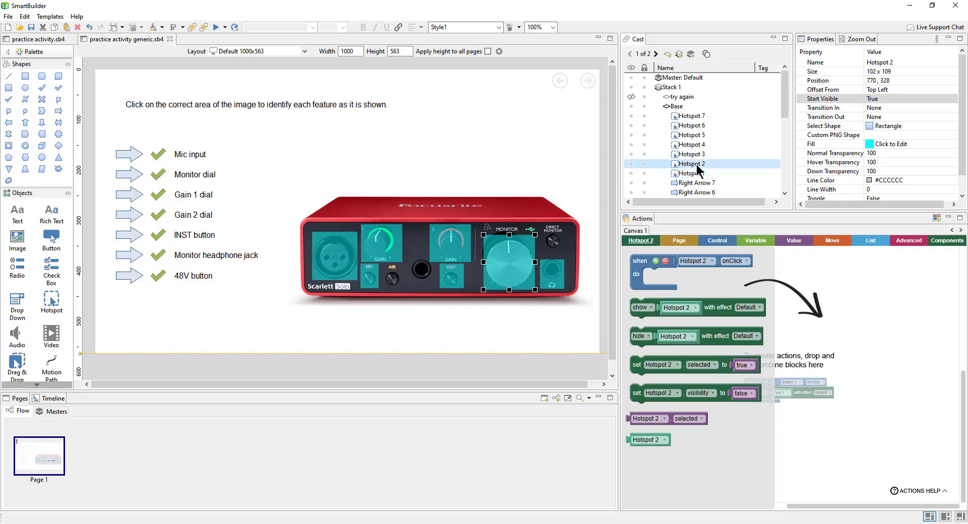
left_click(697, 155)
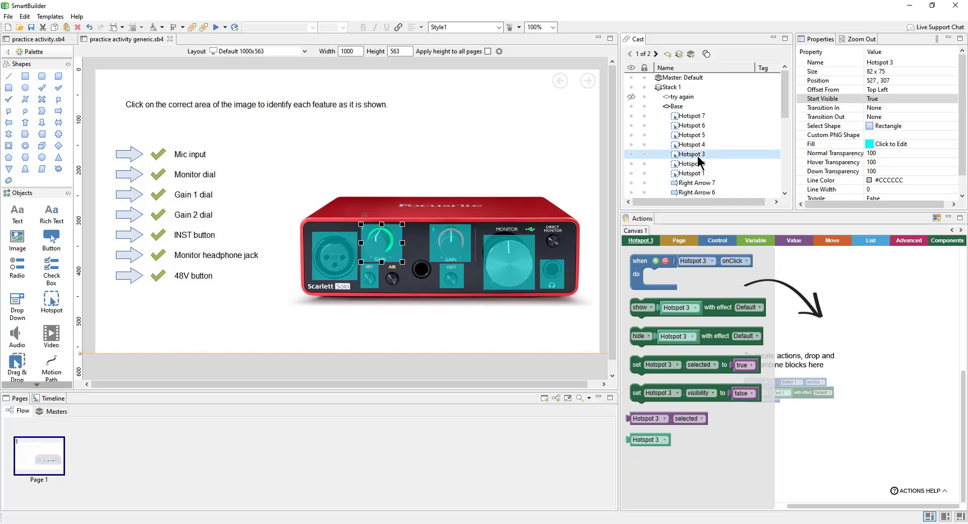
- Examine the hotspot, label, check mark and arrow belonging to Mic input, and compare the other hotspots with their feature labels
left_click(338, 253)
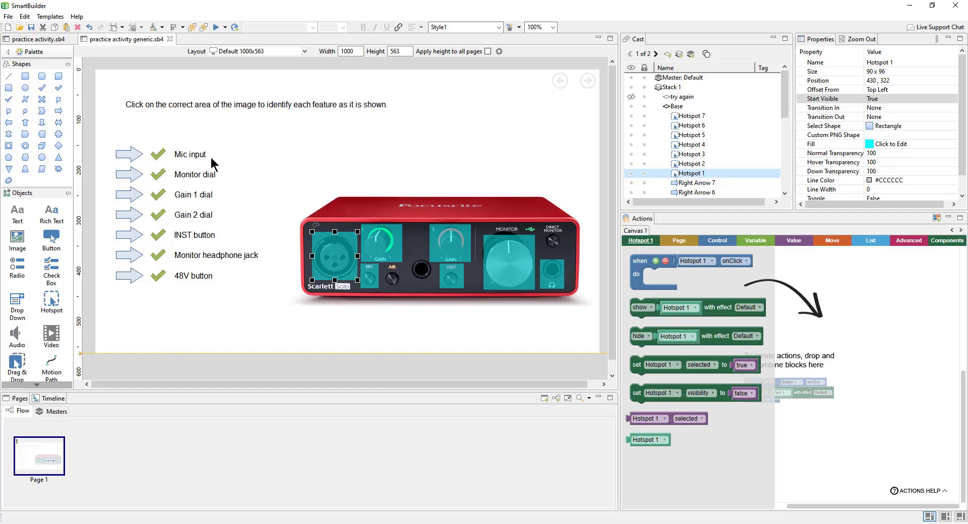
left_click(188, 155)
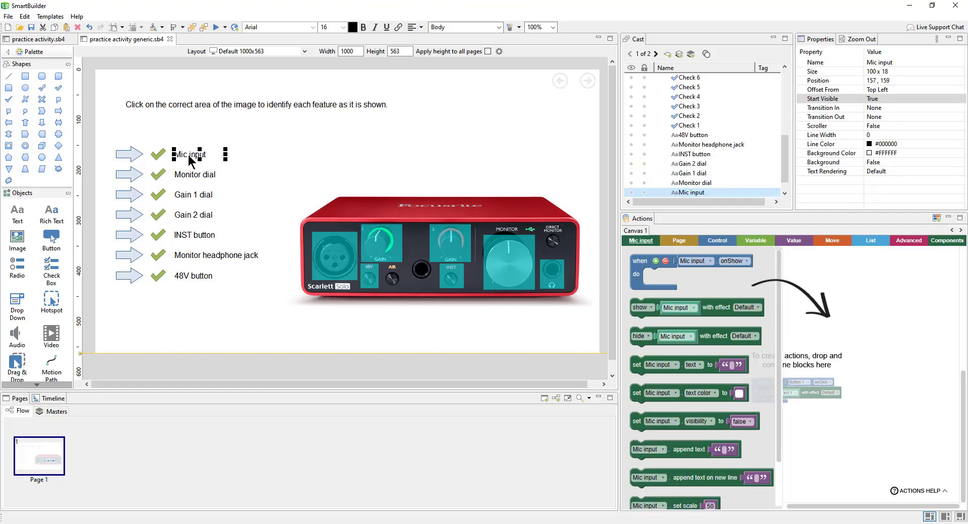
left_click(327, 254)
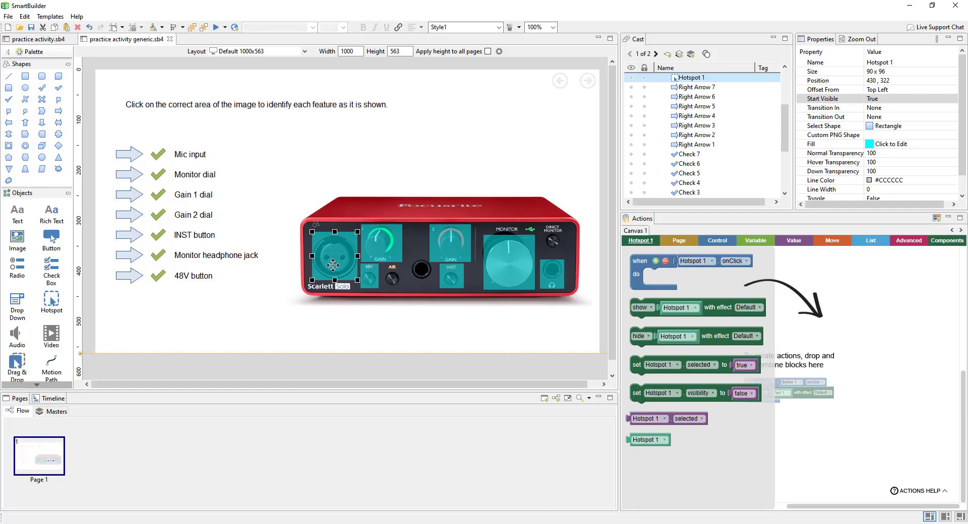
left_click(160, 158)
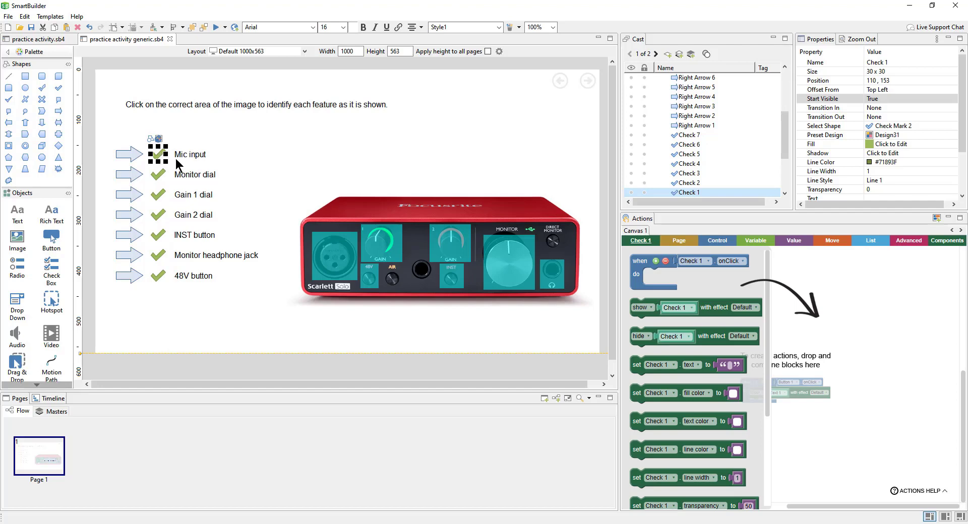
left_click(138, 161)
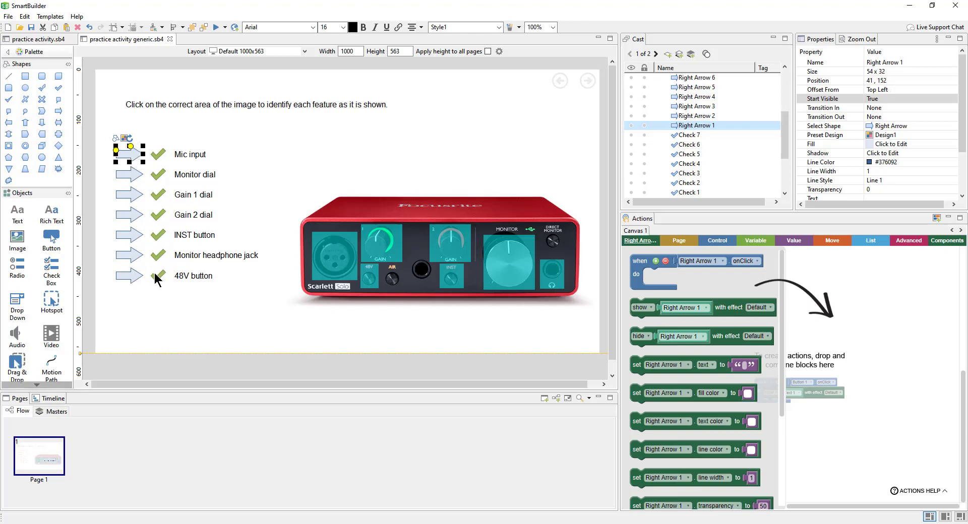
left_click(335, 256)
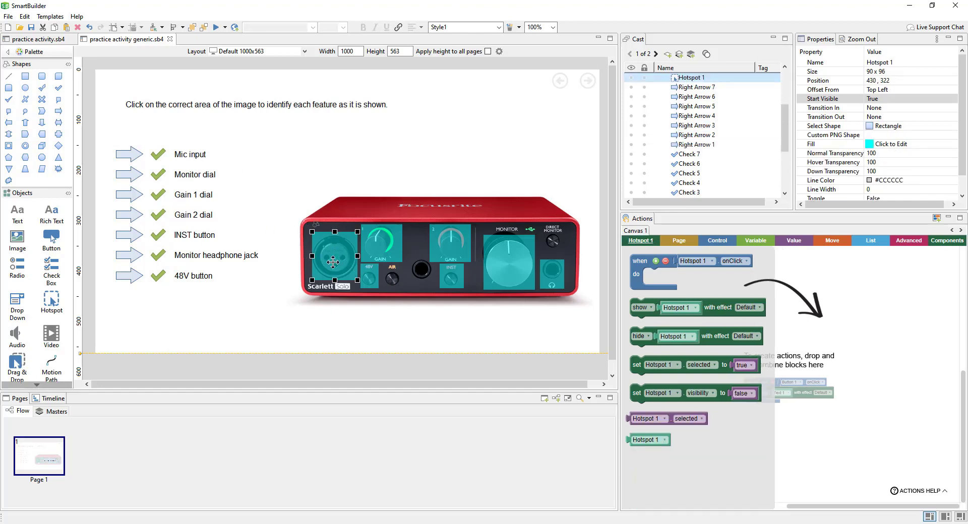
left_click(507, 273)
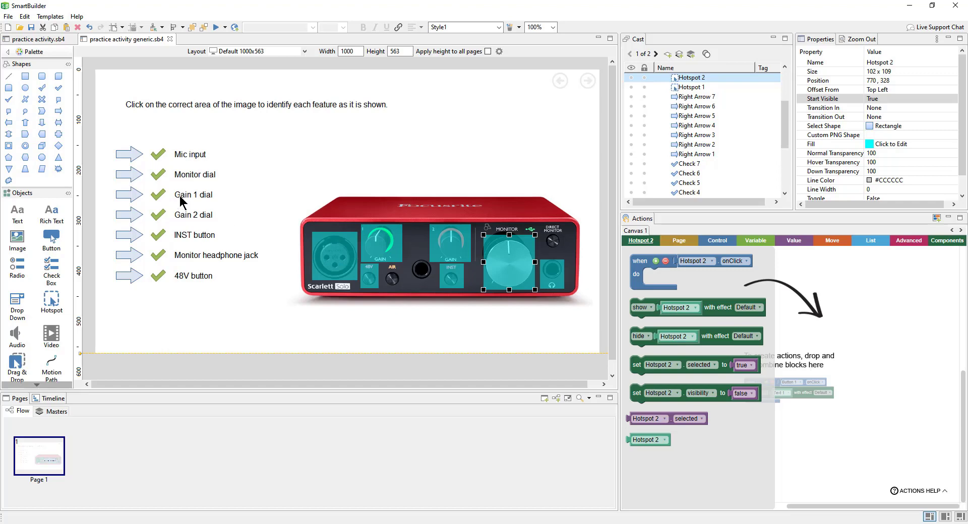
left_click(400, 241)
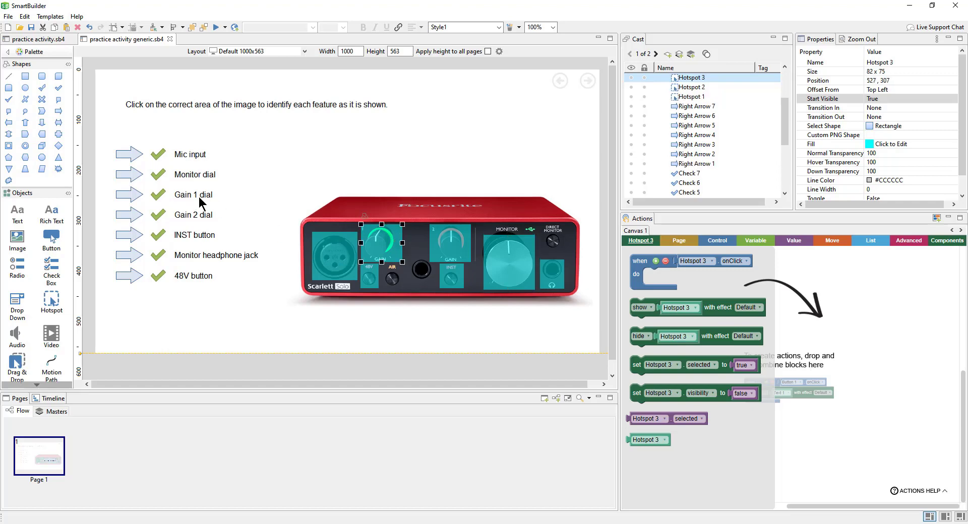
left_click(448, 275)
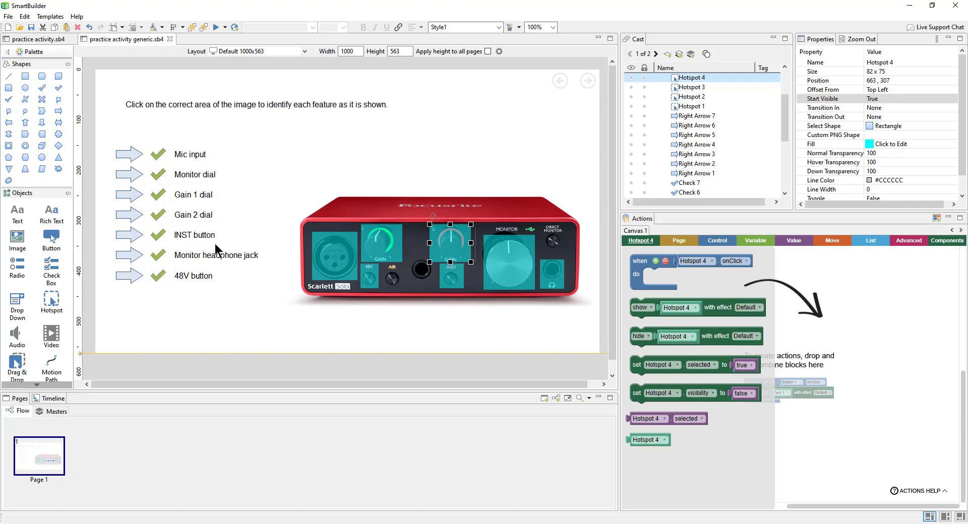
left_click(285, 315)
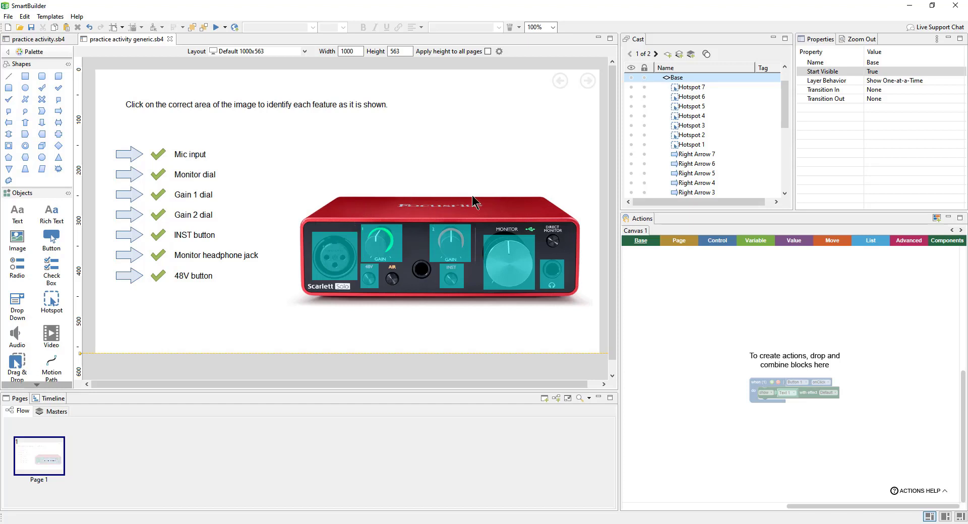
- Draw a rectangular hotspot covering the whole audio interface image and adjust its edges to about 563 x 203
left_click(51, 311)
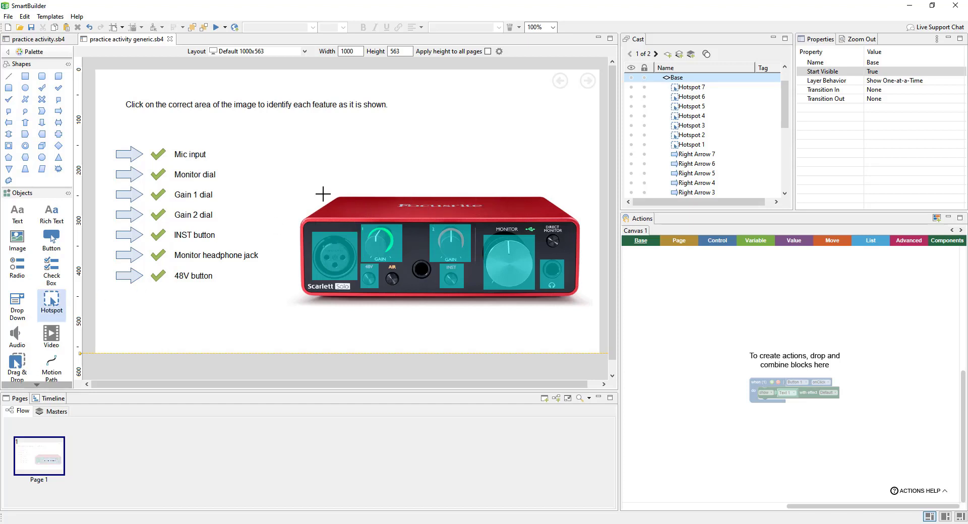
left_click_drag(297, 182, 577, 296)
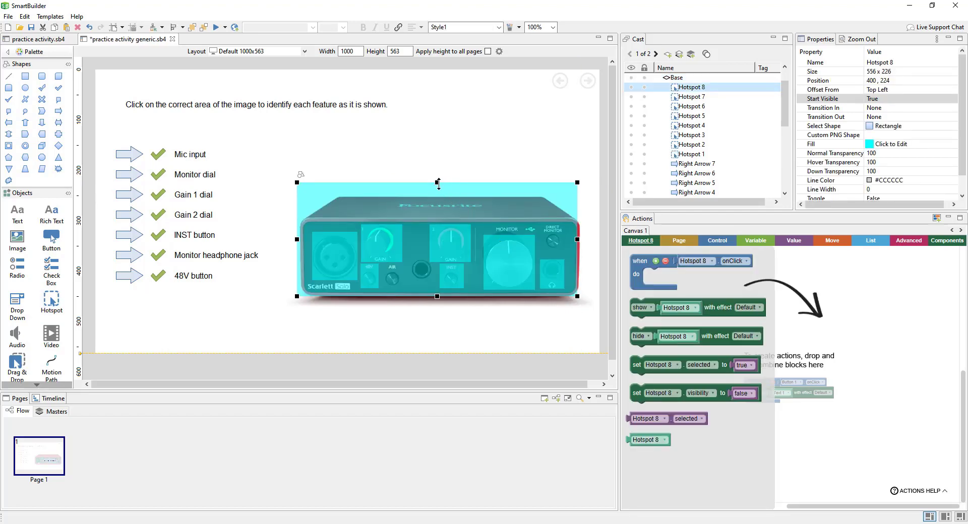
left_click_drag(438, 195, 437, 195)
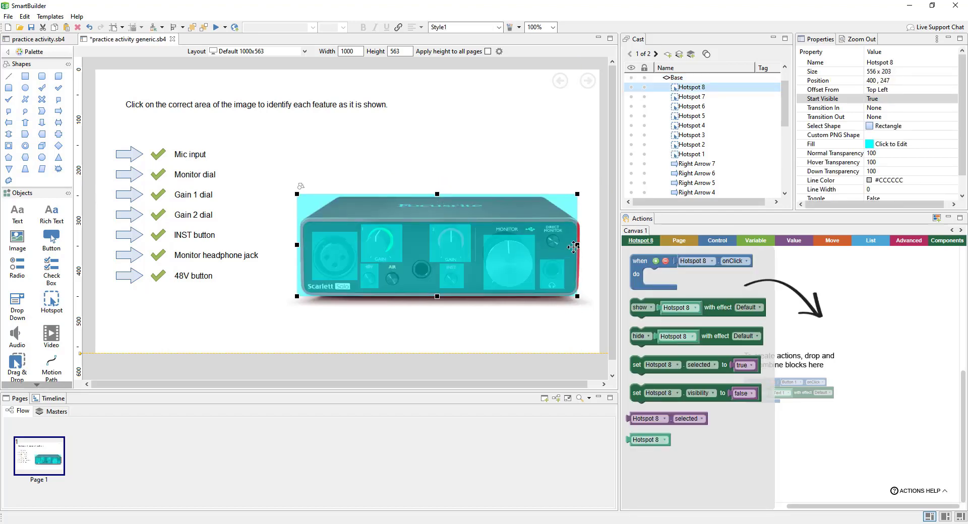
left_click_drag(580, 246, 584, 246)
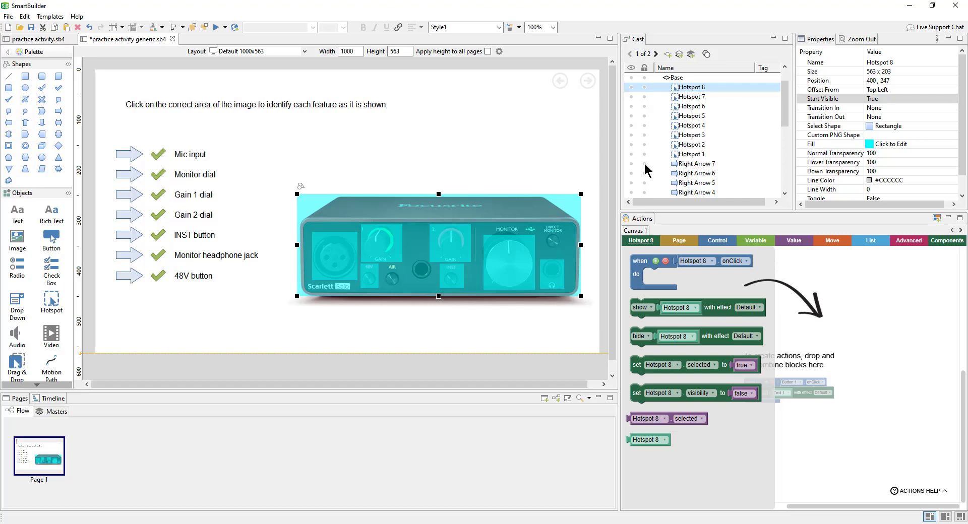
- Rename the large hotspot "Inc hotspot" and place it below Hotspot 1 in the object order so the numbered hotspots stay selectable
double_click(707, 87)
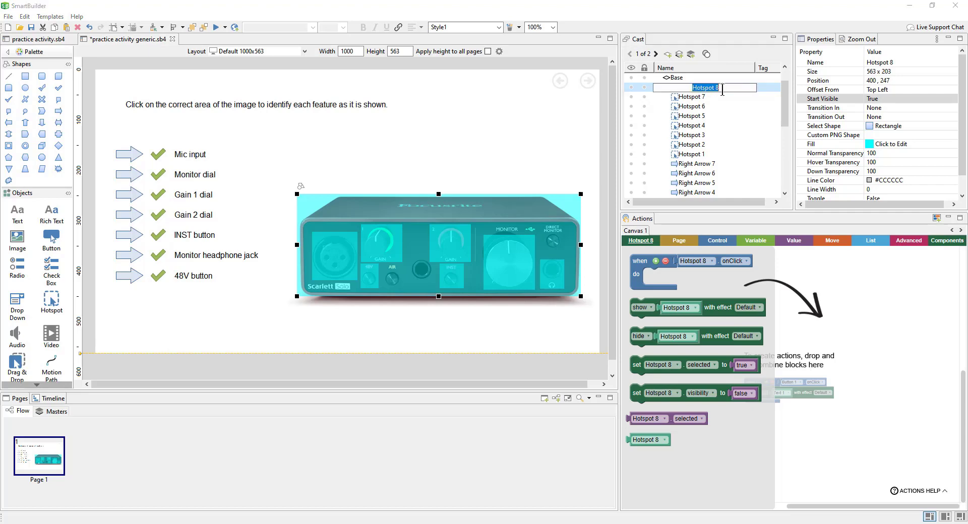
type("Inc hotspot")
key("Return")
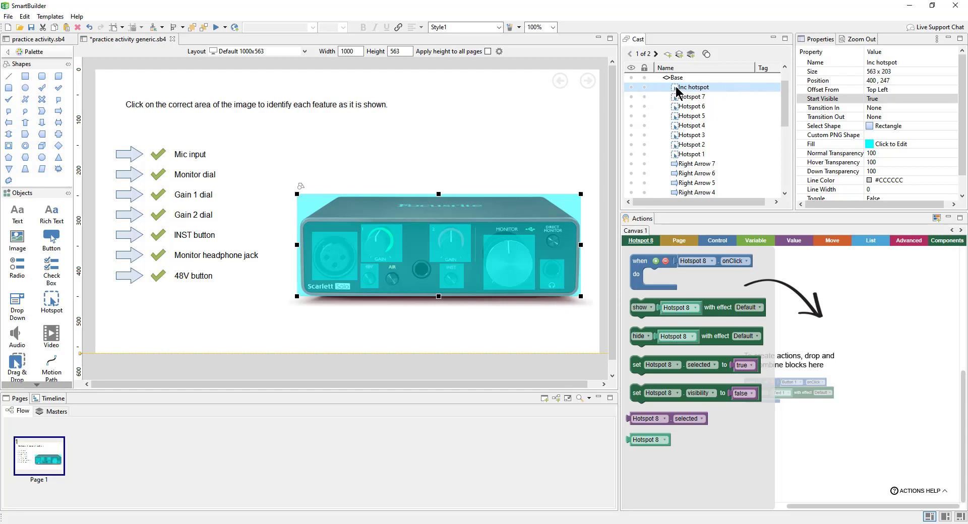
left_click_drag(678, 90, 694, 161)
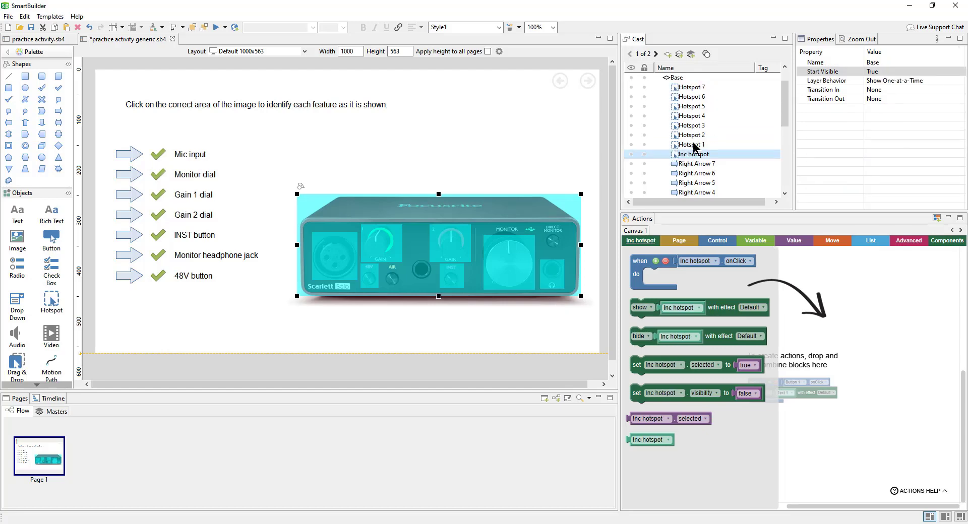
left_click(511, 266)
left_click(511, 263)
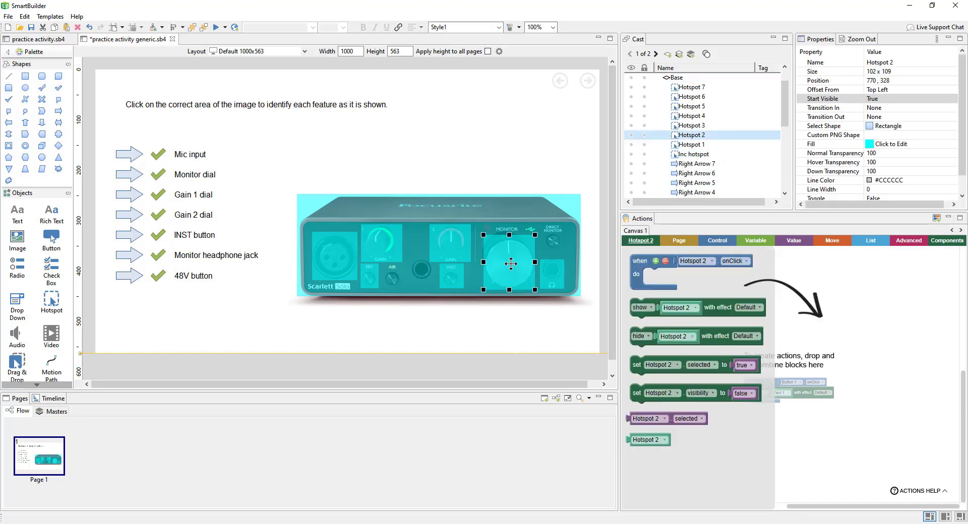
- Set the normal-state fill color of Inc hotspot to red to distinguish it from the numbered hotspots
left_click(523, 206)
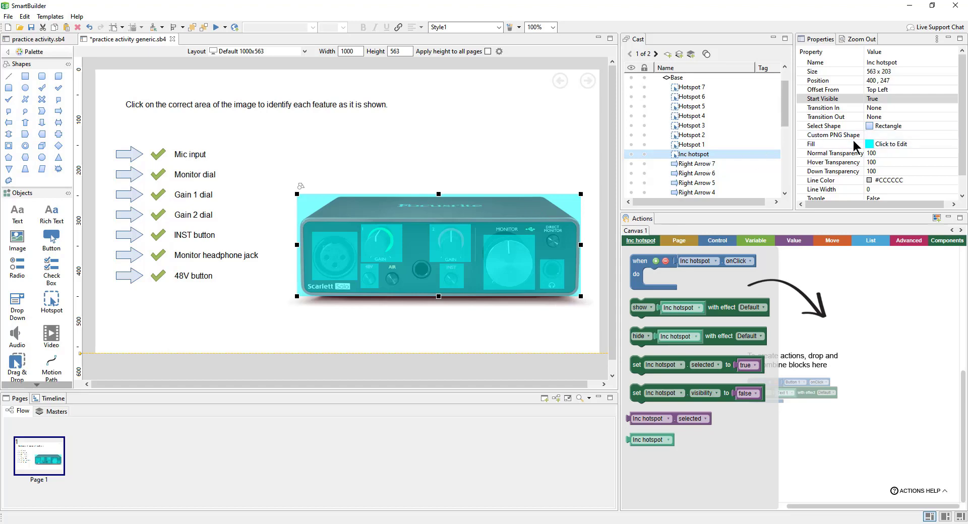
left_click(889, 146)
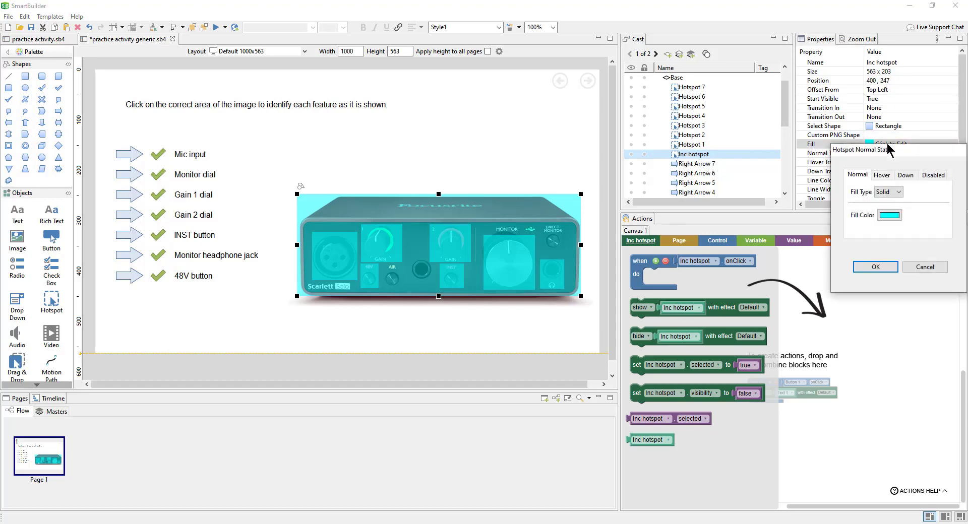
left_click(888, 218)
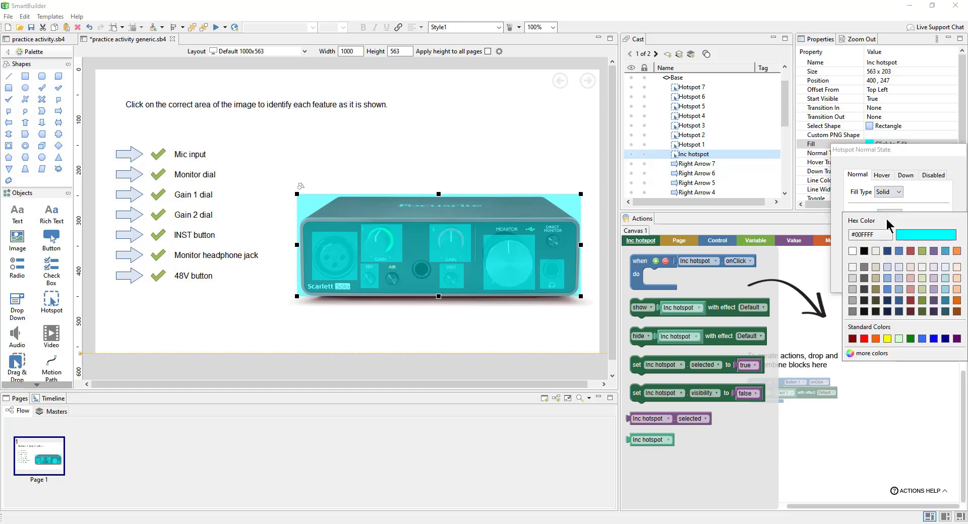
left_click(864, 338)
left_click(871, 269)
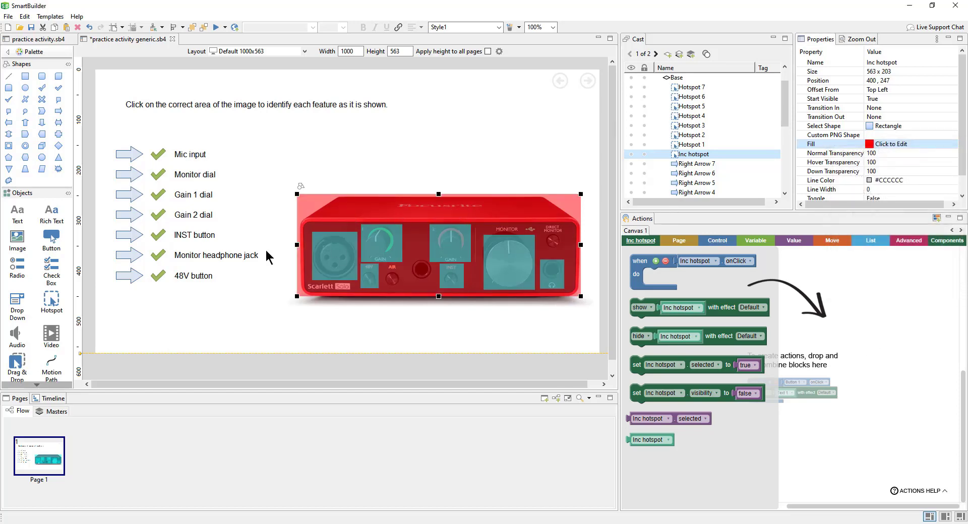
left_click(258, 297)
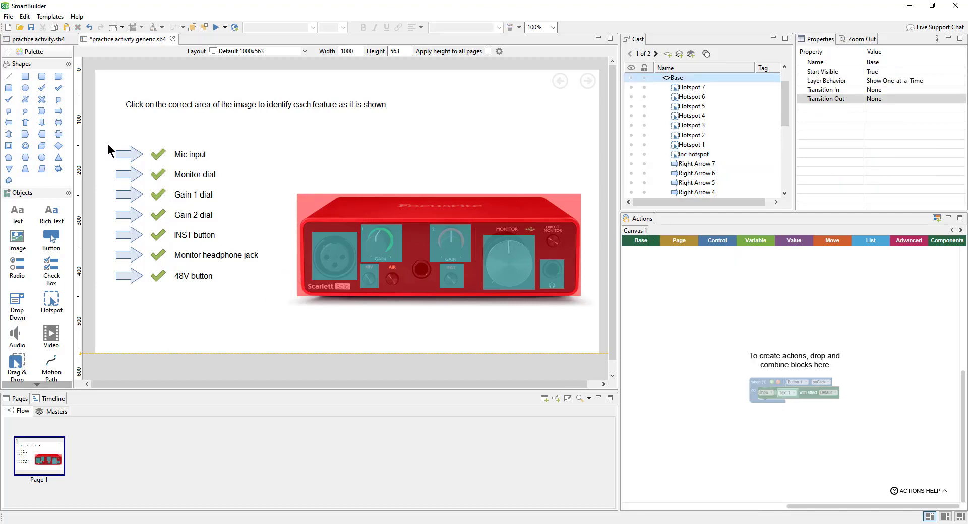
- Hide all seven check marks at page start by setting their Start Visible property to False
left_click_drag(148, 136, 175, 306)
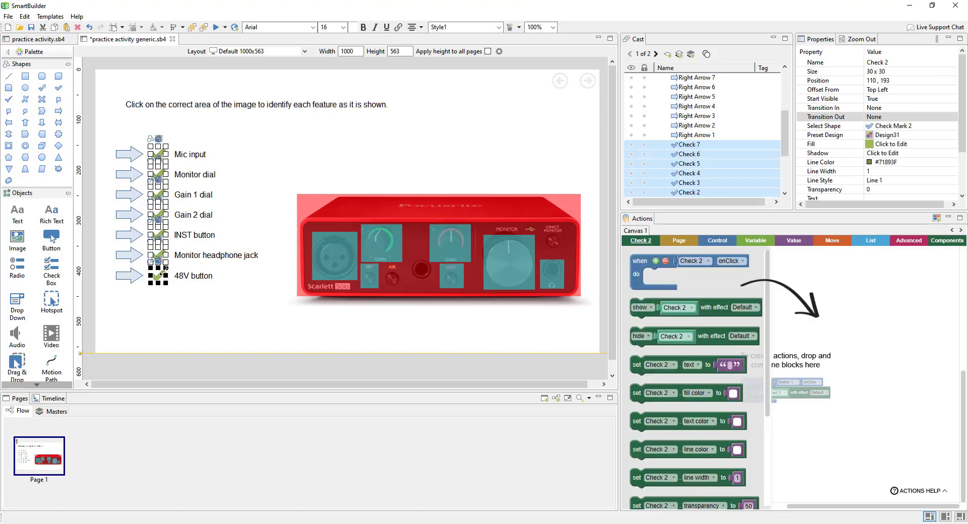
left_click(868, 99)
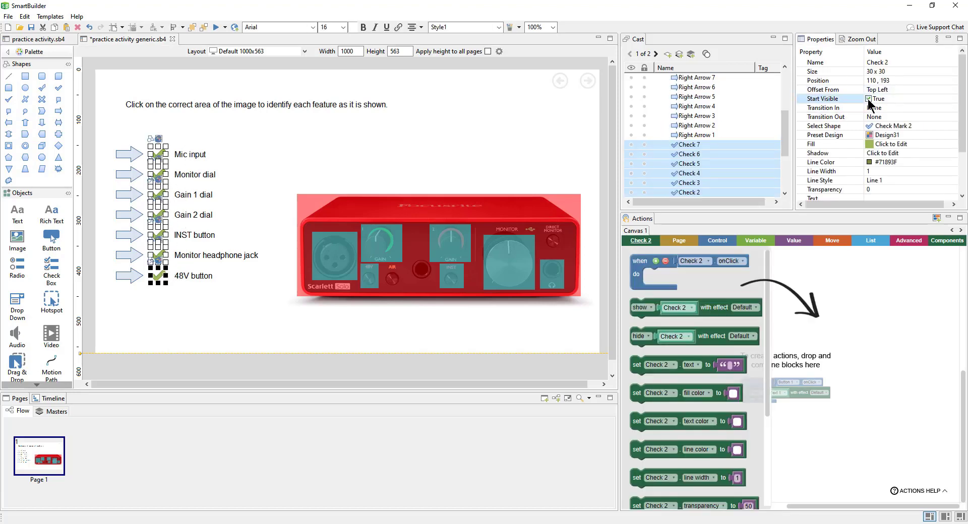
left_click(541, 171)
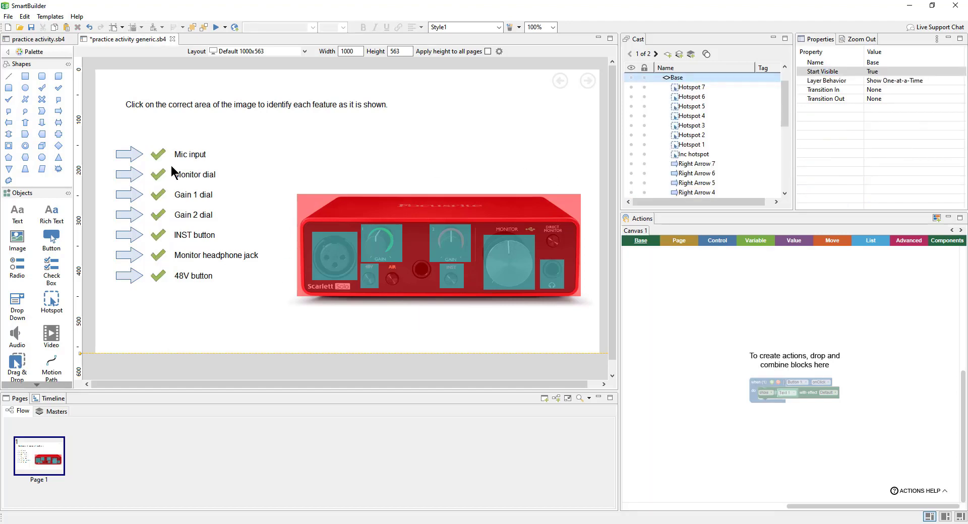
- Set Start Visible to False for every feature label except Mic input and every arrow except Right Arrow 1
left_click_drag(171, 166, 293, 302)
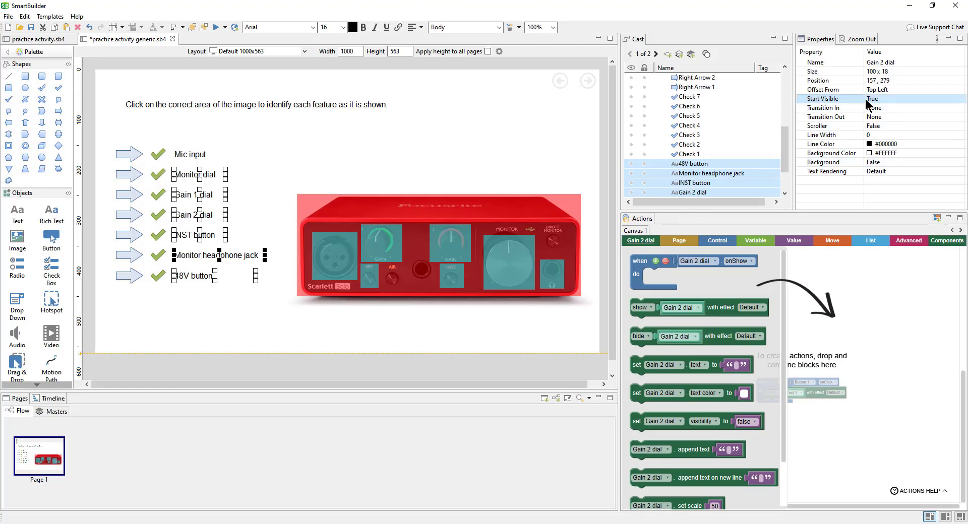
left_click(416, 156)
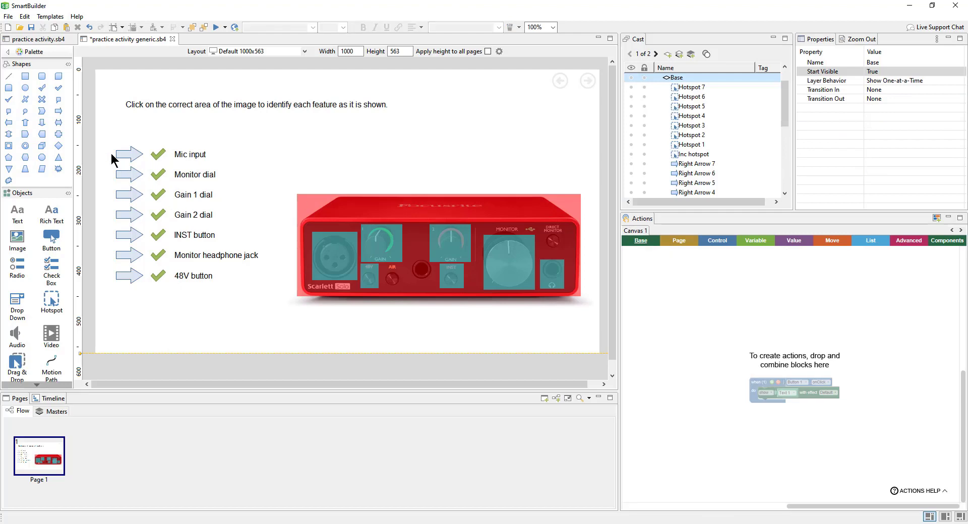
left_click_drag(109, 165, 145, 305)
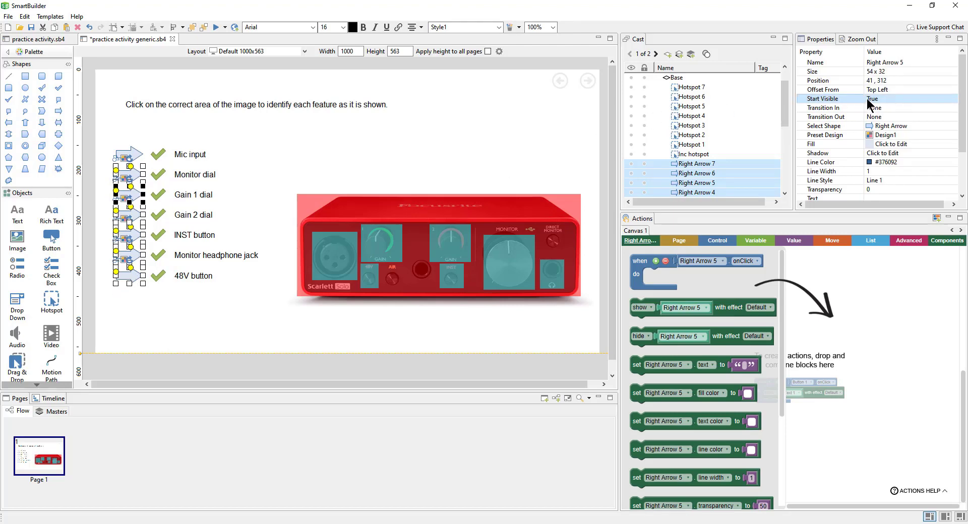
left_click(332, 183)
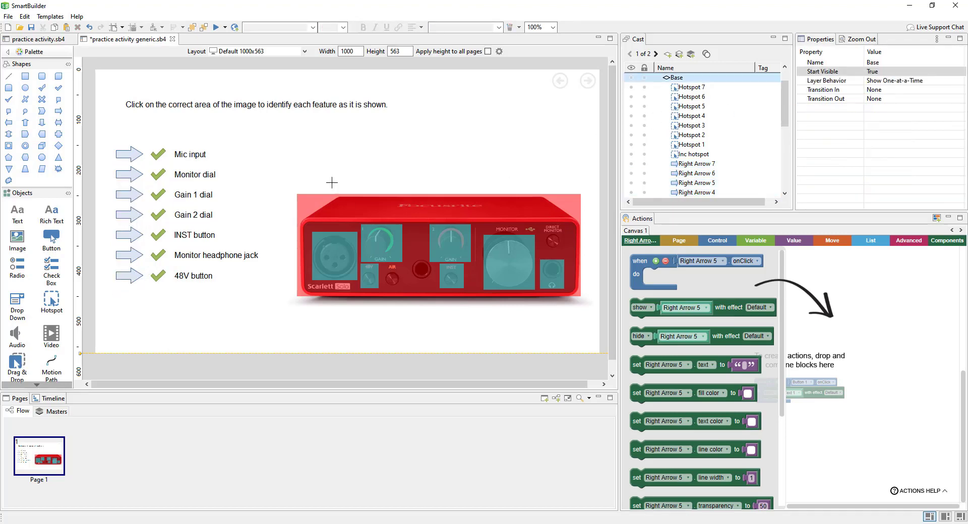
- Preview the page in a wider preview window to check which arrow, label and check marks are shown at start
left_click(215, 28)
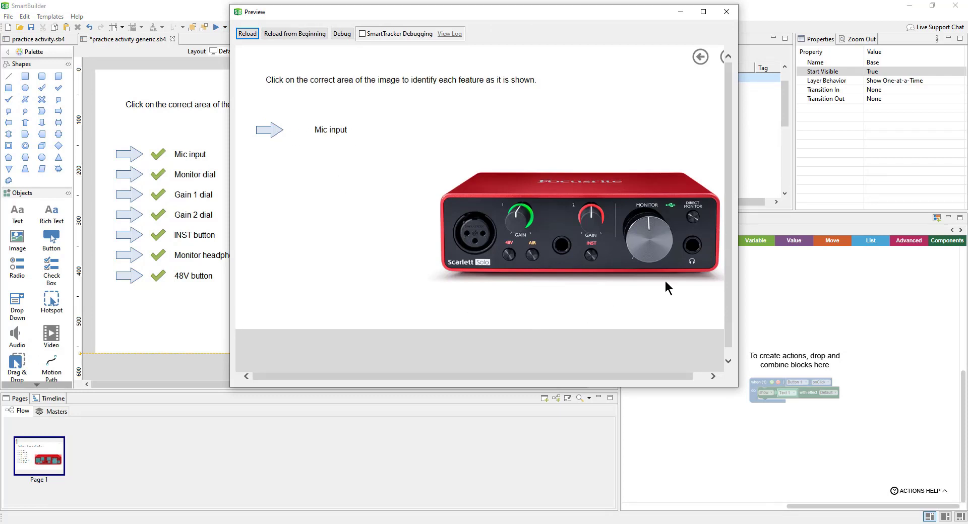
left_click_drag(738, 386, 824, 387)
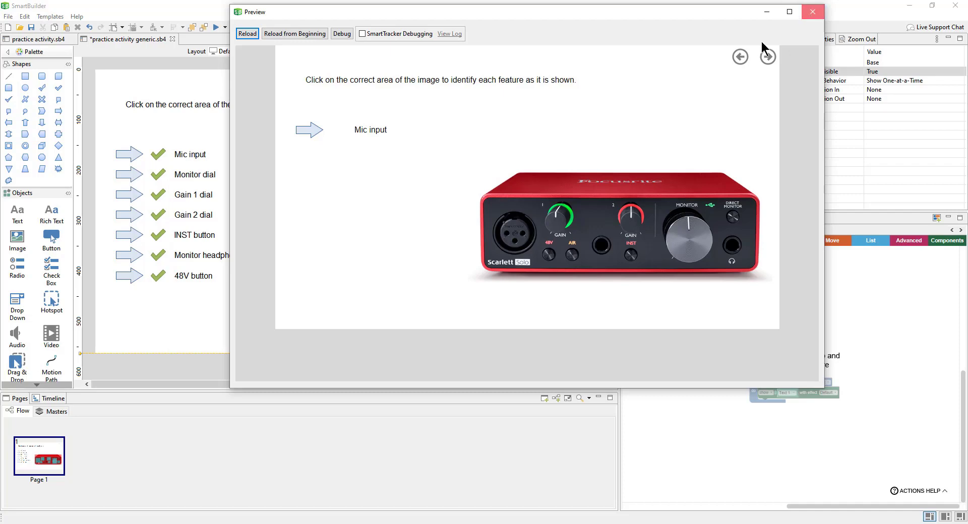
left_click(813, 11)
- Try setting Inc hotspot's Start Visible to False, preview the page, and reverse the setting
left_click(423, 197)
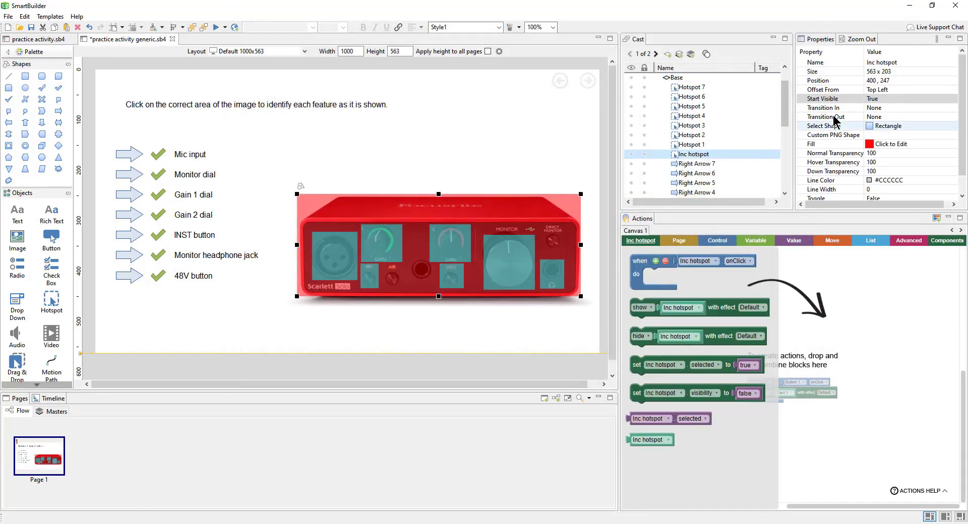
left_click(867, 99)
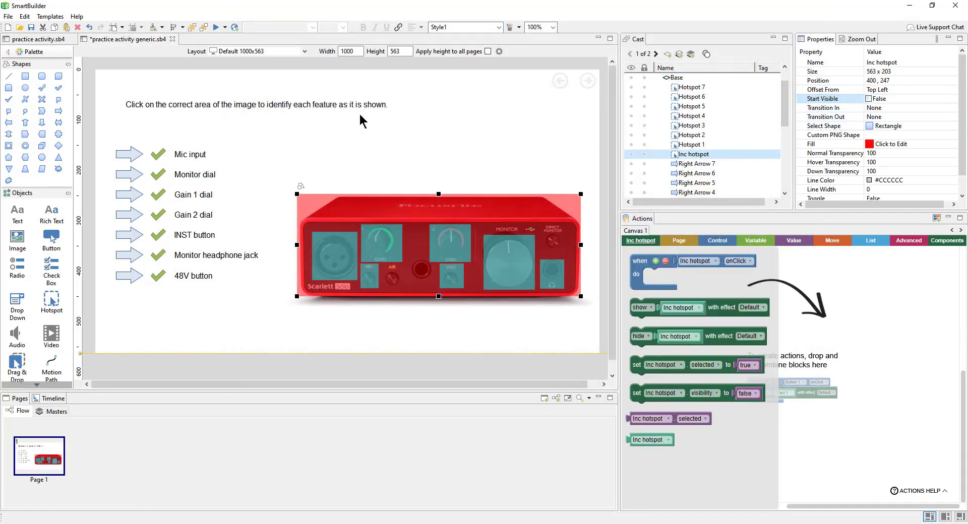
left_click(210, 28)
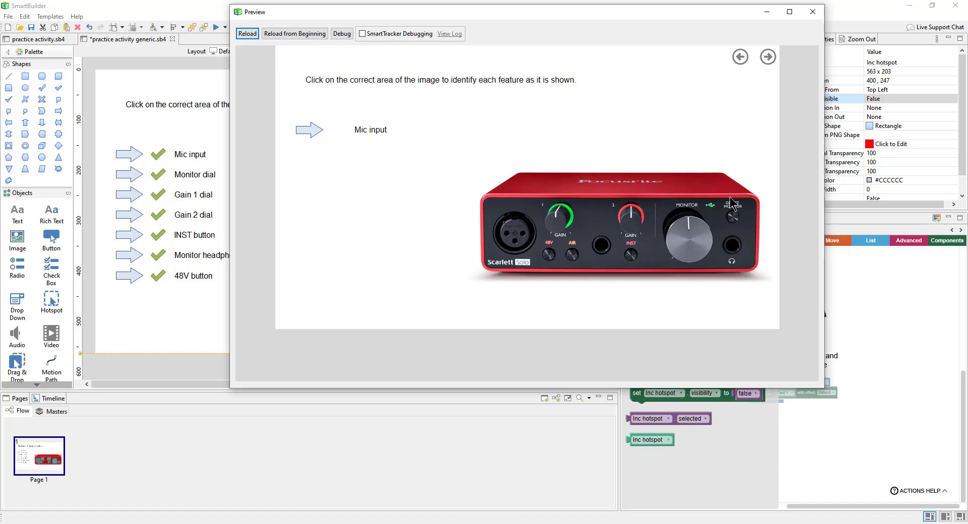
left_click(812, 11)
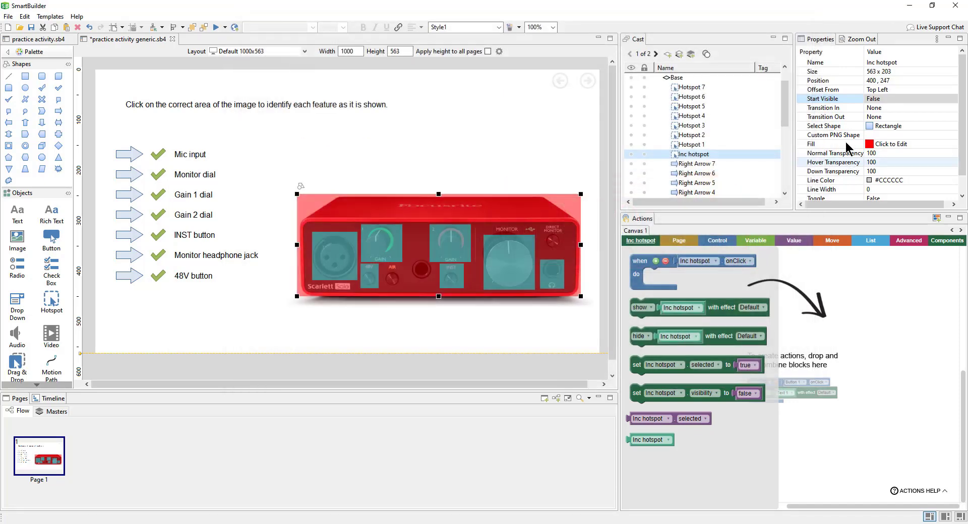
left_click(869, 98)
left_click(572, 160)
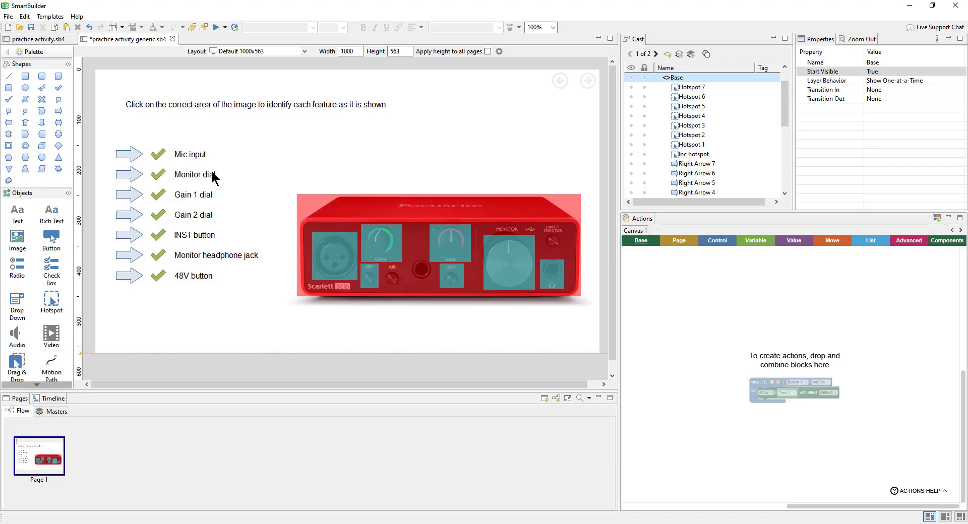
left_click(129, 156)
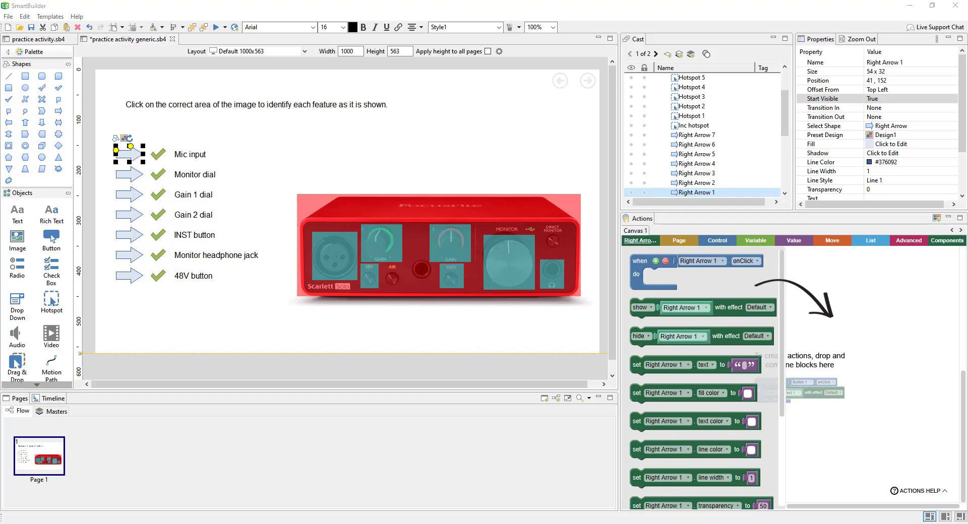
left_click(332, 253)
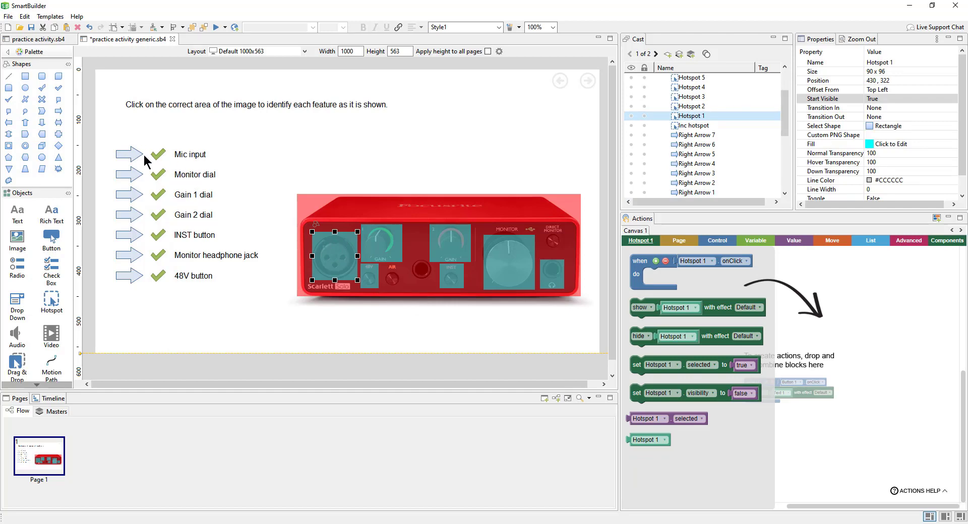
left_click(385, 146)
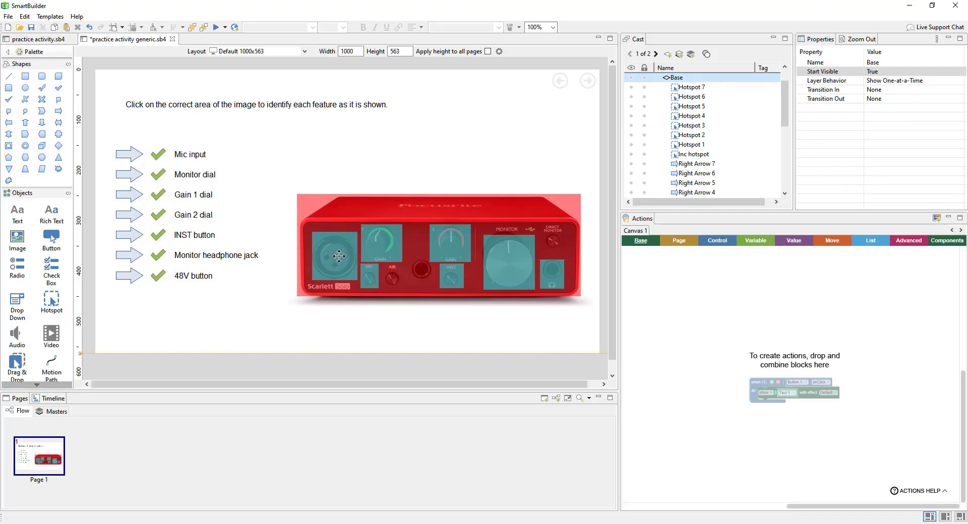
- Create an onClick event for Hotspot 1 and place an if-do-else block inside it
left_click(339, 257)
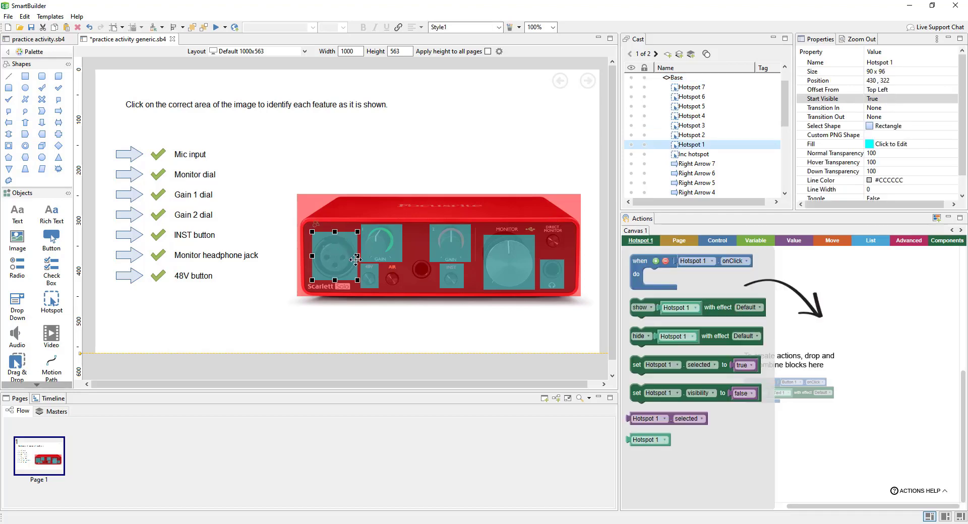
left_click_drag(646, 257, 646, 258)
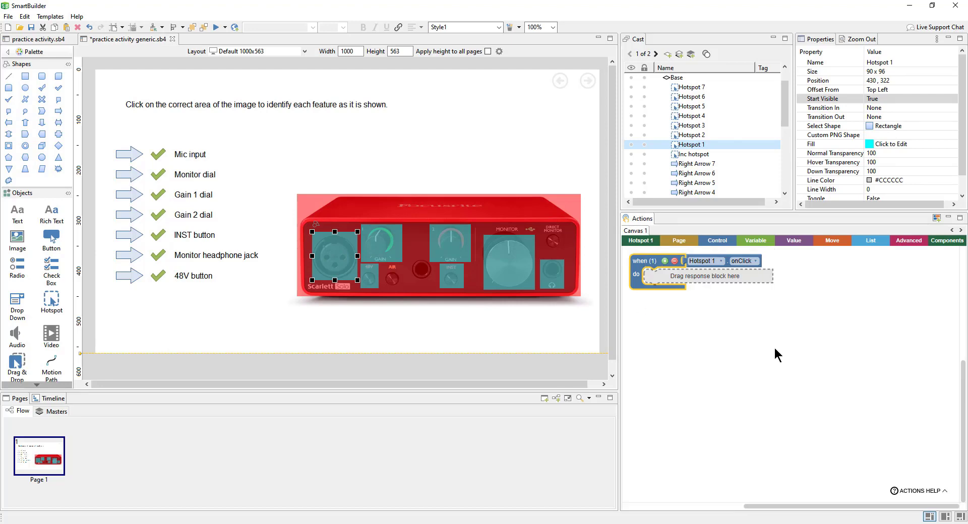
left_click(747, 351)
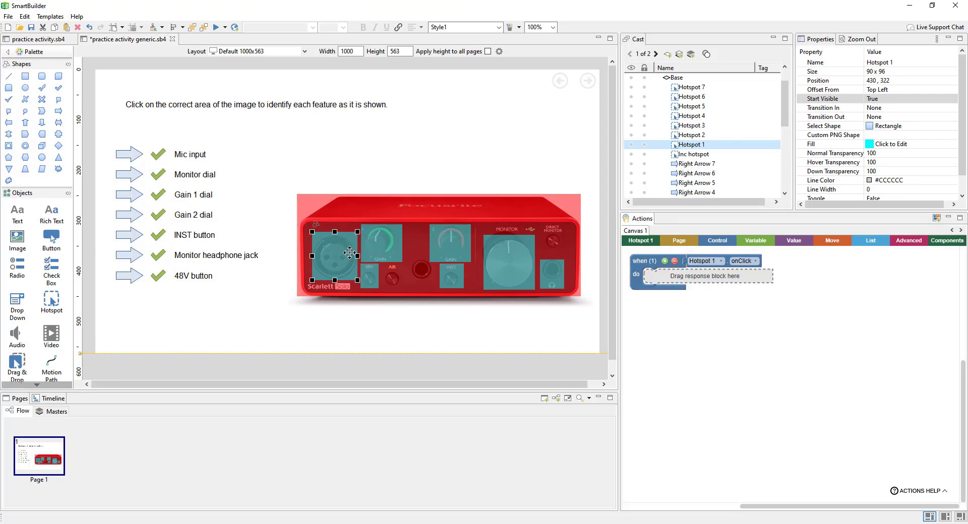
left_click(718, 240)
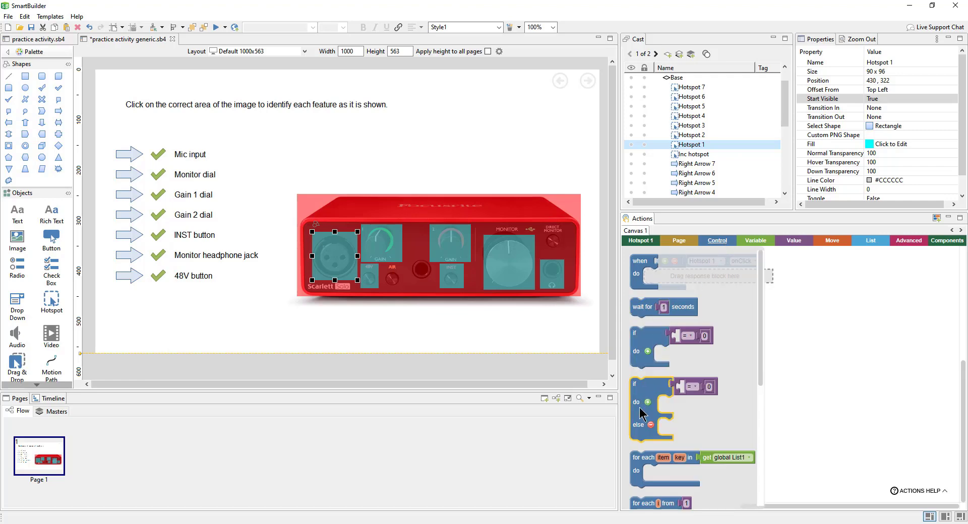
left_click_drag(641, 413, 656, 312)
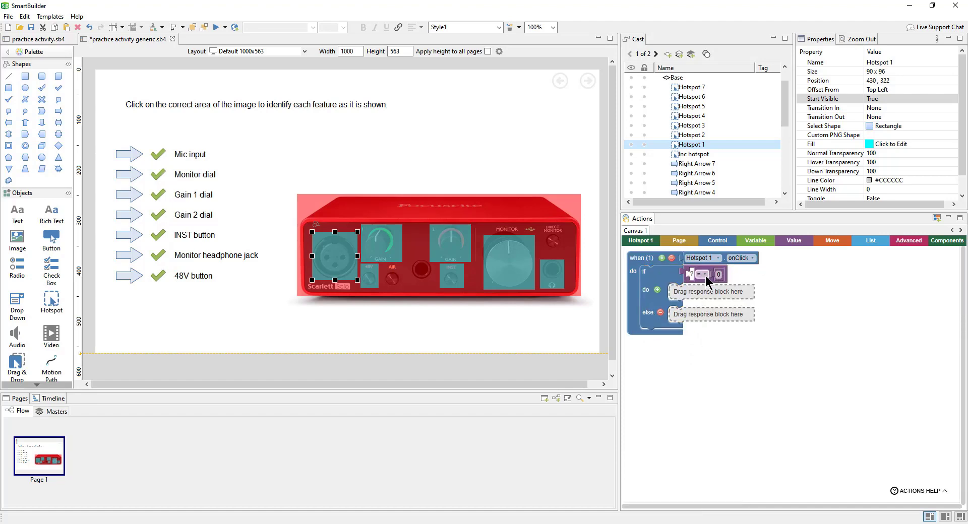
- Replace the equals comparison in the if condition with an "and" block, keeping the comparison loose on the actions canvas
left_click_drag(706, 276, 827, 281)
left_click(785, 244)
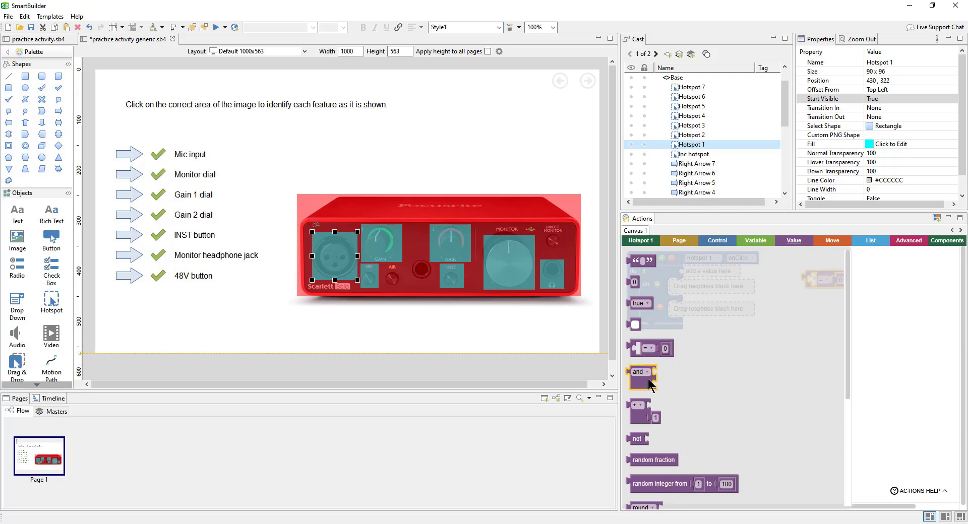
left_click_drag(649, 385, 705, 285)
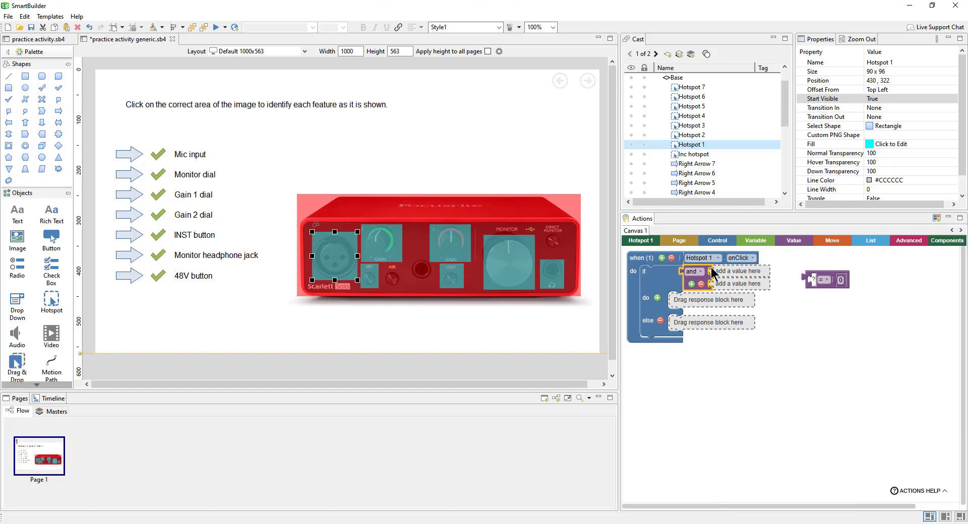
- Add a Right Arrow 1 property value block to the empty actions canvas area and set its property to visibility
left_click(130, 159)
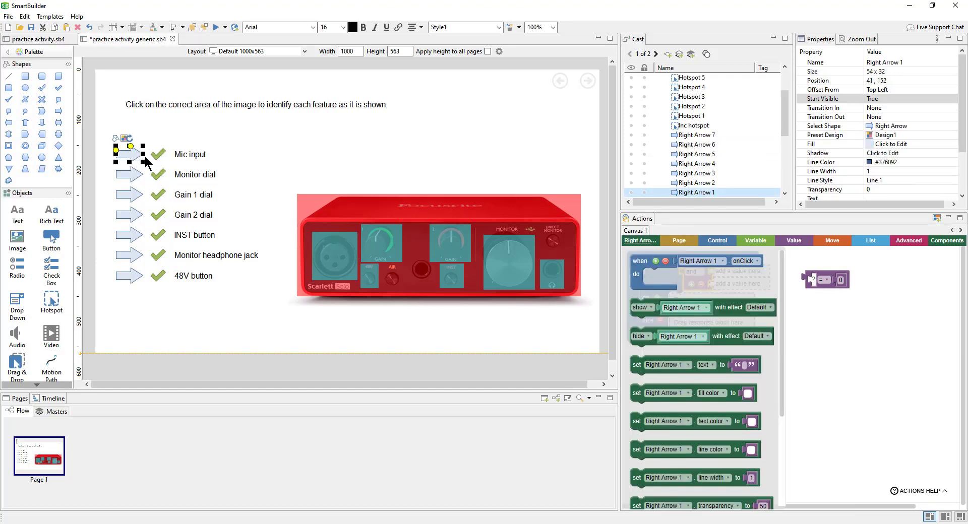
left_click(668, 284)
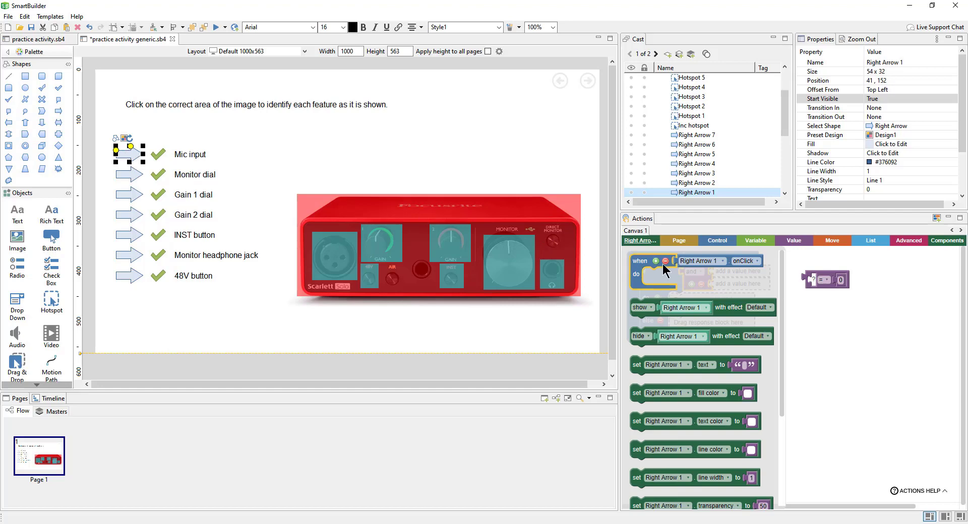
scroll(697, 304, "down", 3)
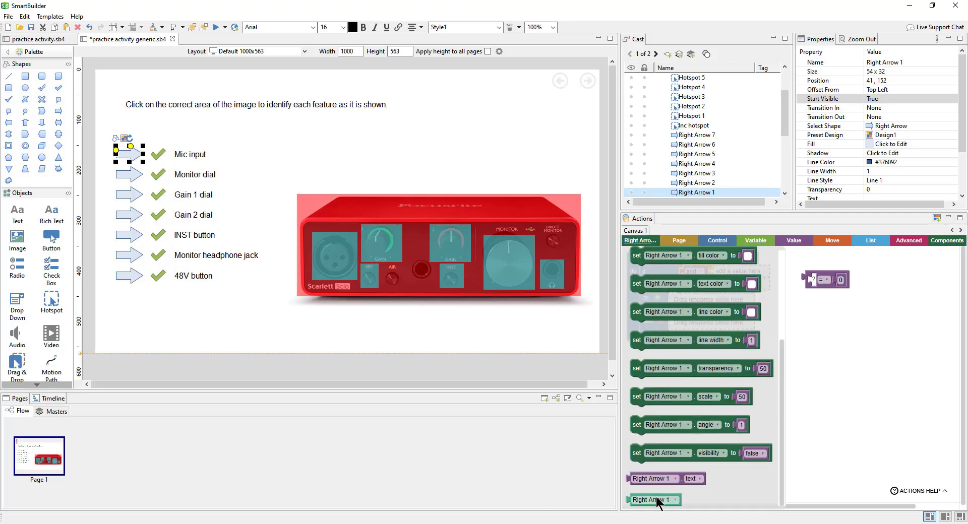
left_click(665, 482)
left_click_drag(682, 482, 737, 379)
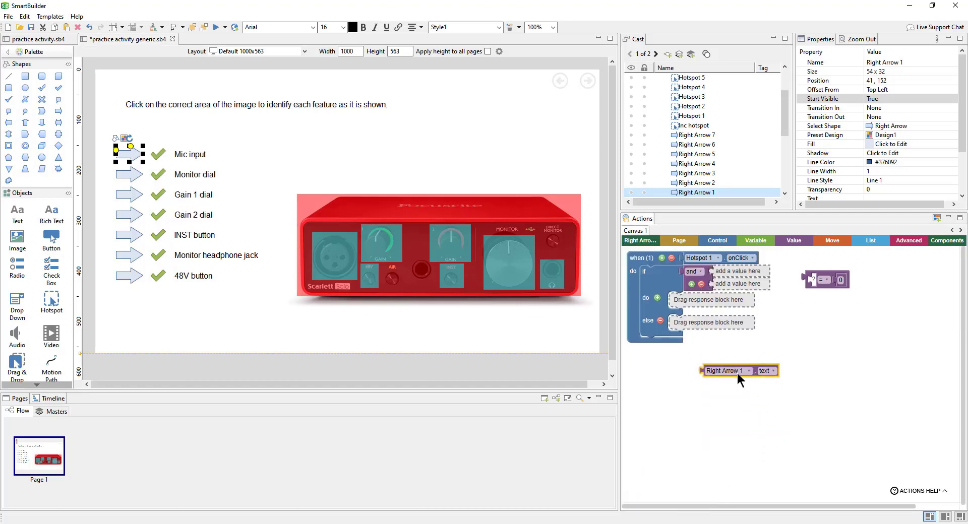
left_click(776, 371)
left_click(784, 476)
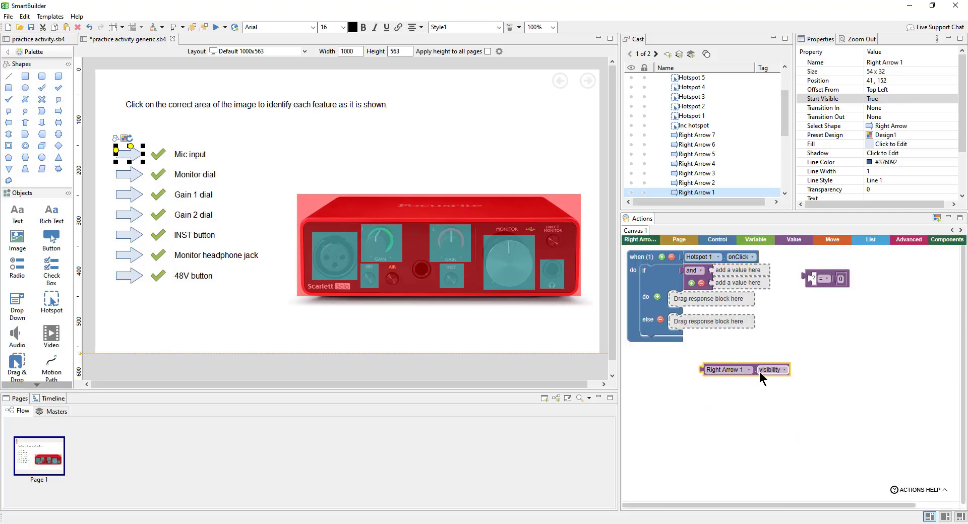
mouse_move(757, 370)
left_mouse_down()
mouse_move(760, 323)
mouse_move(776, 416)
mouse_move(757, 369)
left_mouse_up()
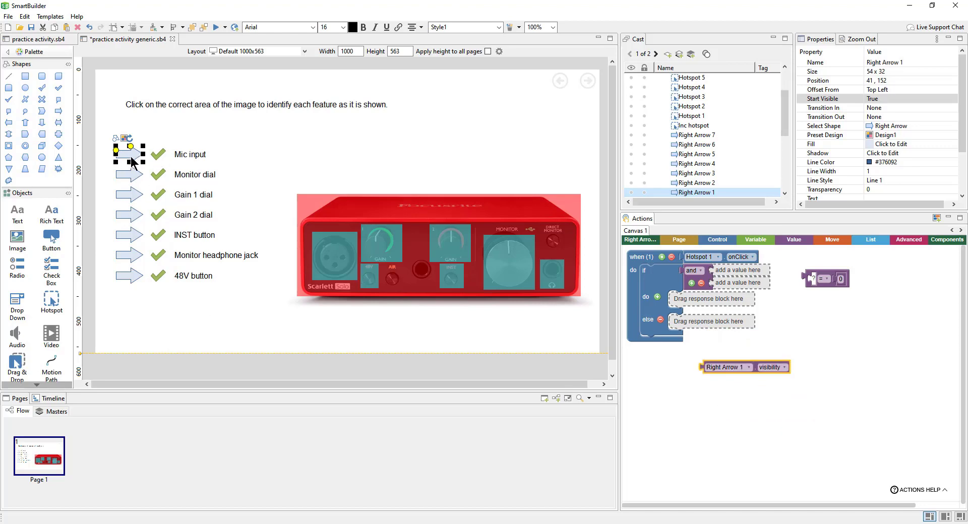
- Replace the if condition's "and" block with the loose equals comparison and fill its first operand with the Right Arrow 1 visibility block
left_click(709, 283)
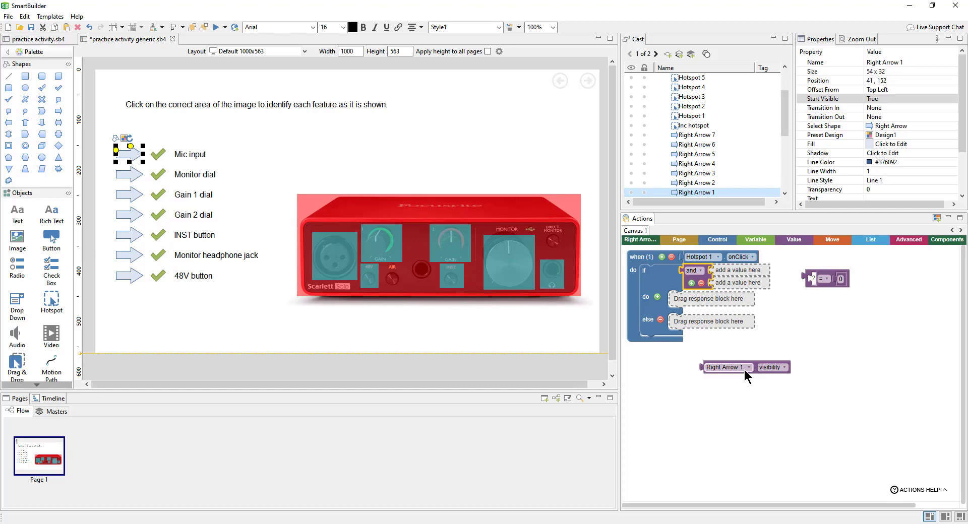
left_click_drag(710, 277, 686, 277)
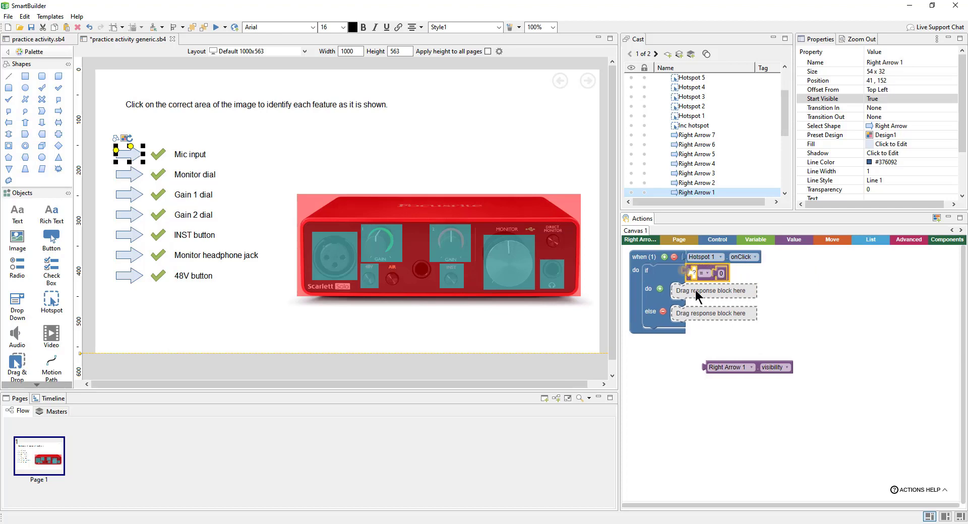
left_click_drag(736, 370, 717, 280)
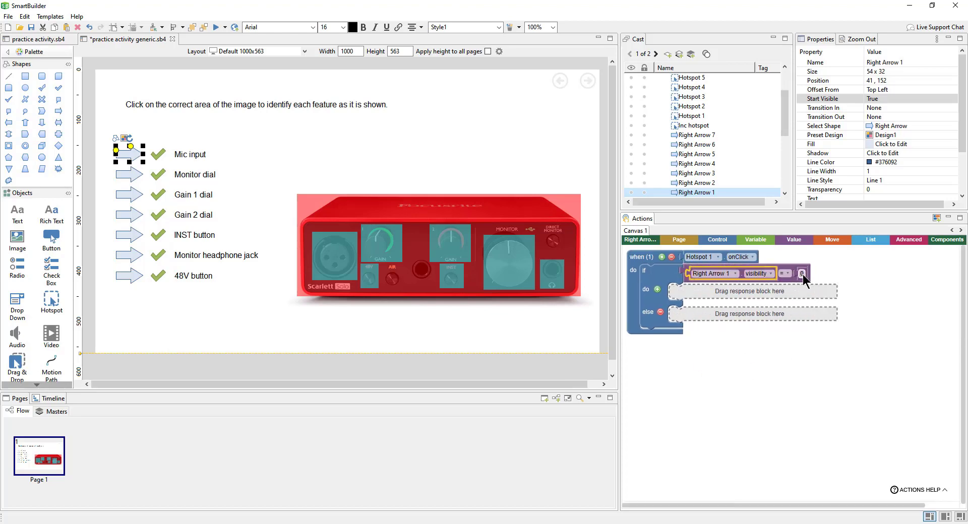
- Replace the 0 in the condition's comparison with a true value so it tests Right Arrow 1 visibility = true
left_click_drag(803, 274, 845, 274)
key("Delete")
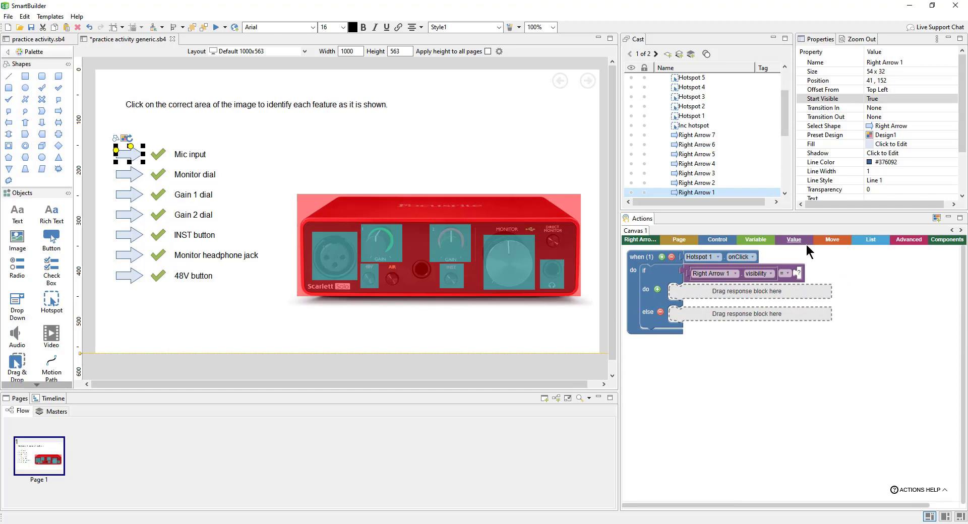
left_click(800, 242)
scroll(653, 302, "up", 3)
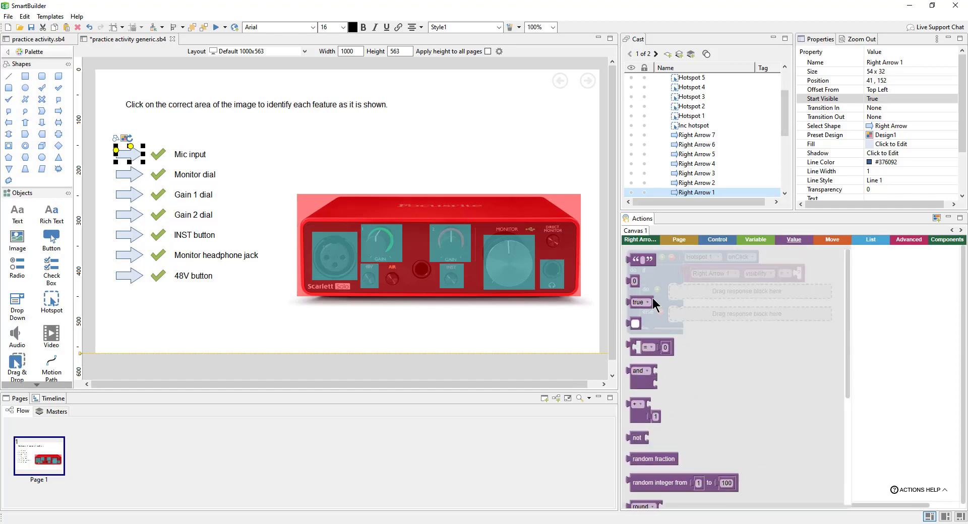
left_click_drag(646, 304, 815, 276)
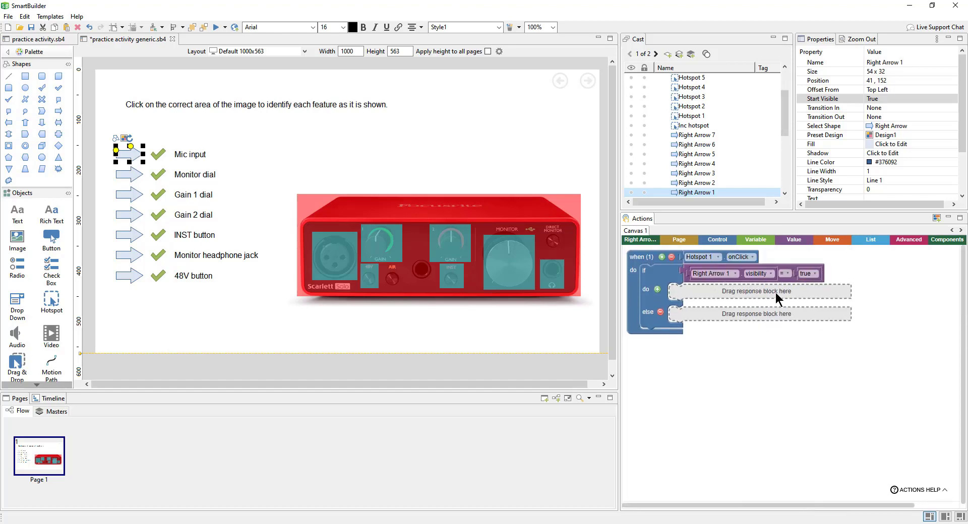
- Fill the do branch of the Hotspot 1 event with actions that show Check 1 and hide Right Arrow 1
left_click(728, 256)
left_click(724, 254)
left_click(160, 152)
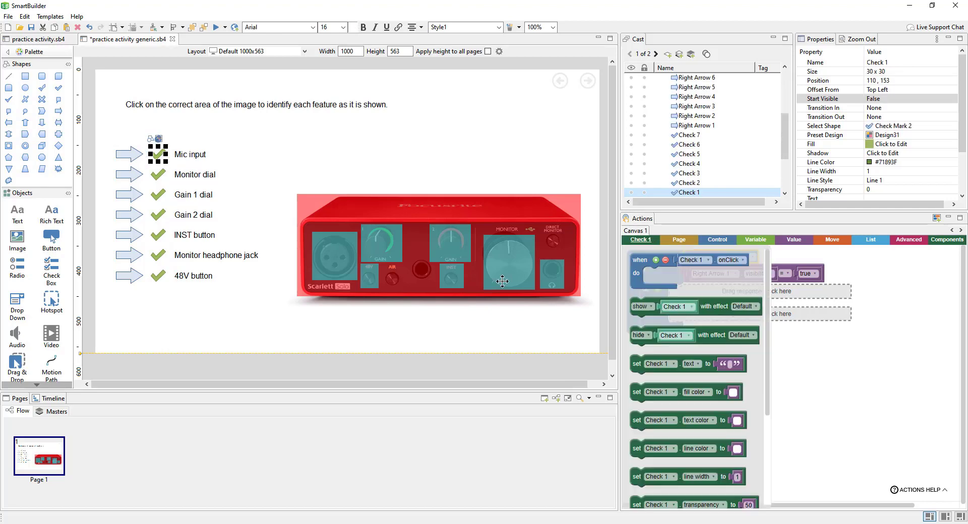
left_click_drag(633, 306, 667, 296)
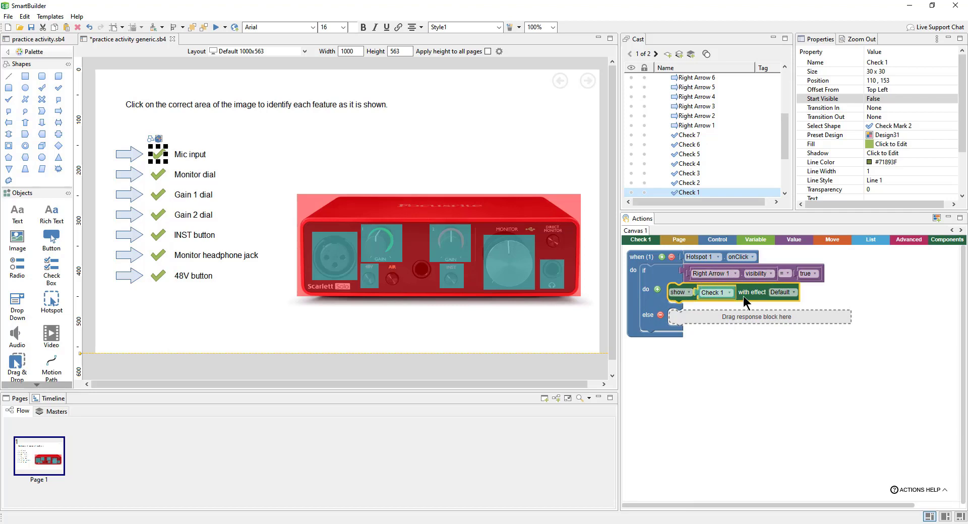
left_click(125, 154)
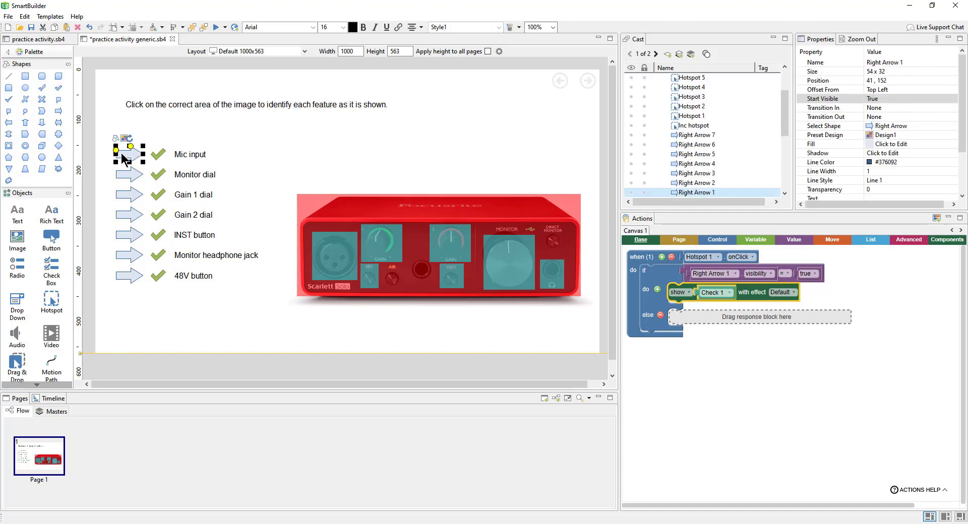
left_click(641, 239)
left_click_drag(639, 338, 679, 311)
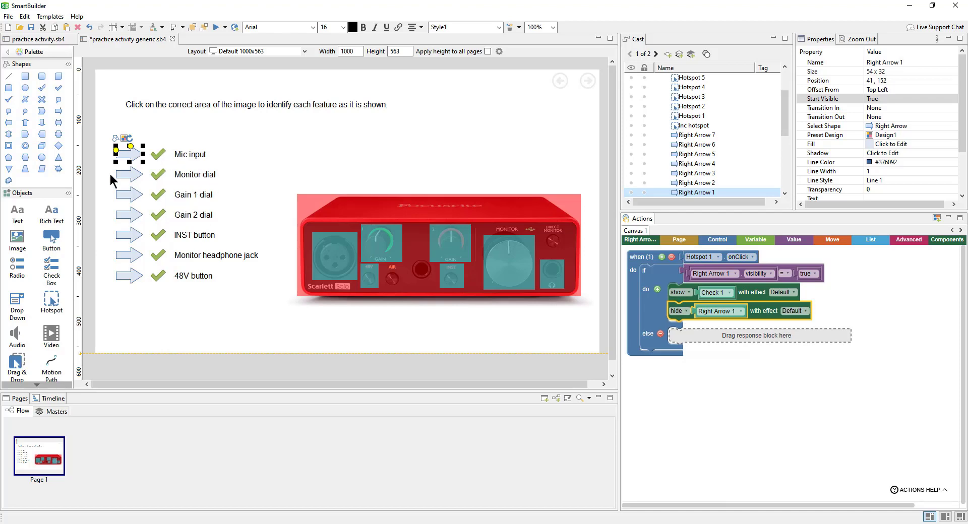
- Add an action showing the try again layer to the else branch of the Hotspot 1 event
left_click(680, 403)
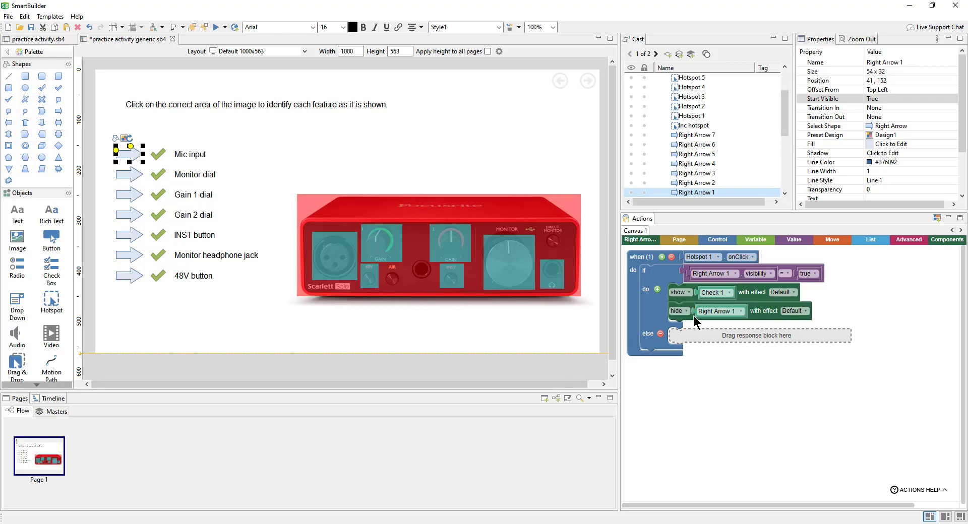
left_click(671, 280)
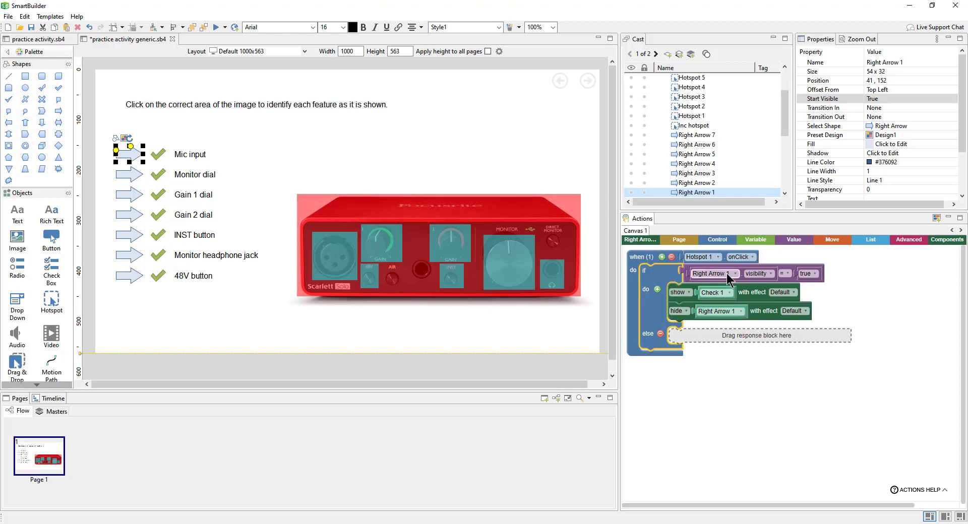
scroll(688, 159, "up", 2)
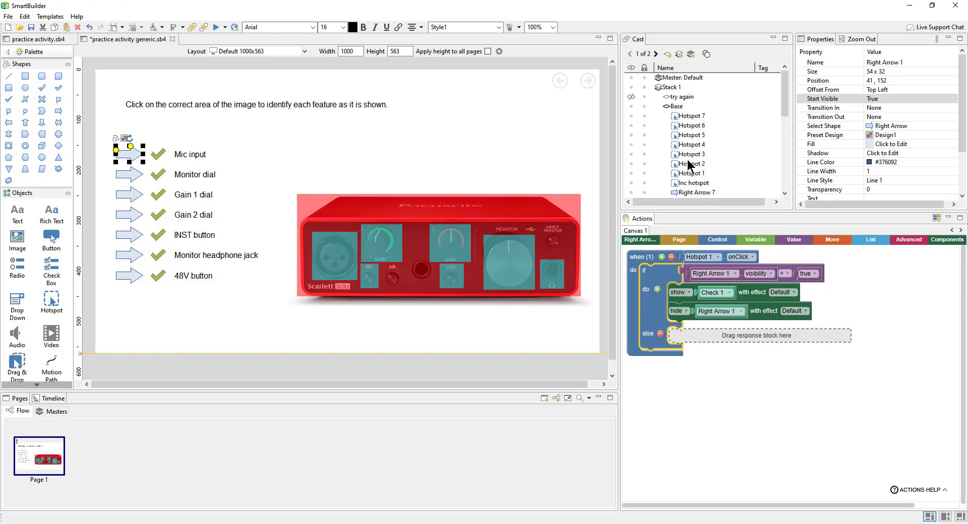
left_click(678, 97)
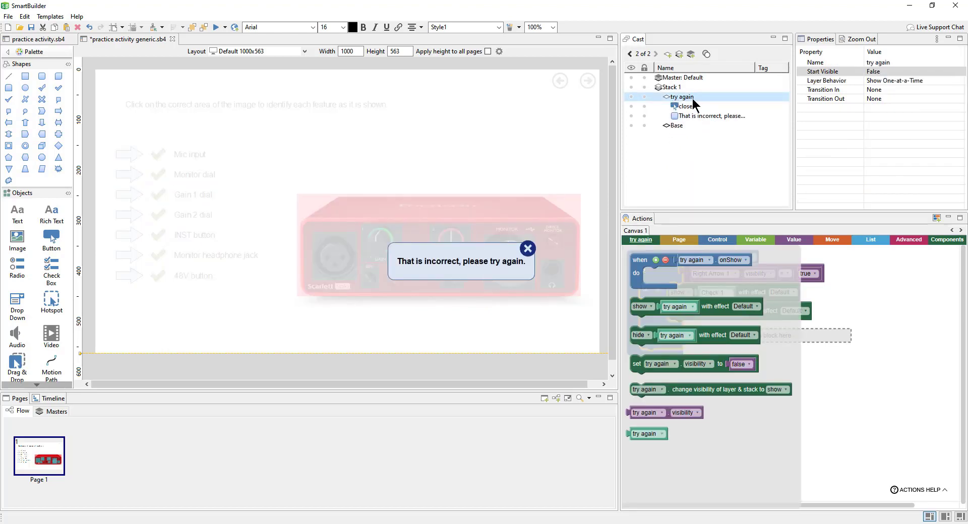
left_click(648, 308)
left_click_drag(648, 307, 682, 332)
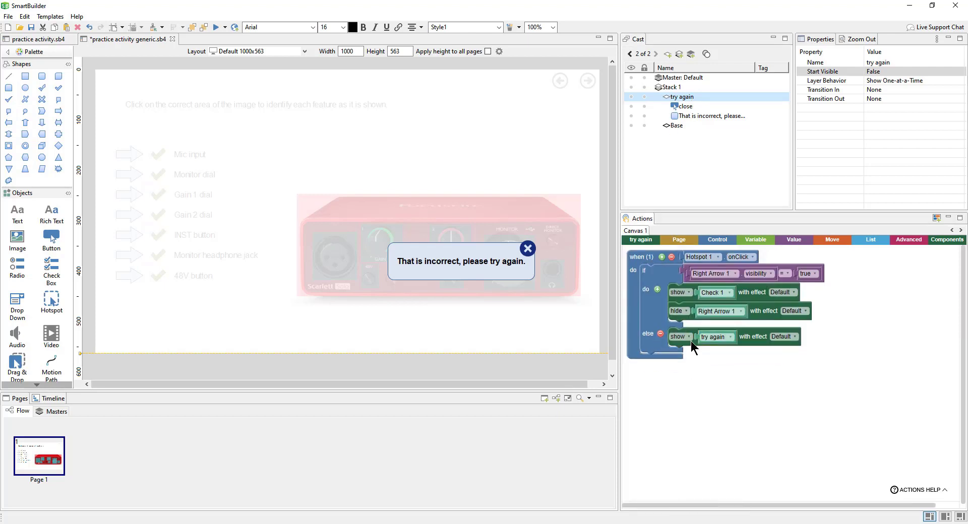
- Create an onClick event for the close button that hides the try again layer, and hide that layer in the editor
left_click(527, 252)
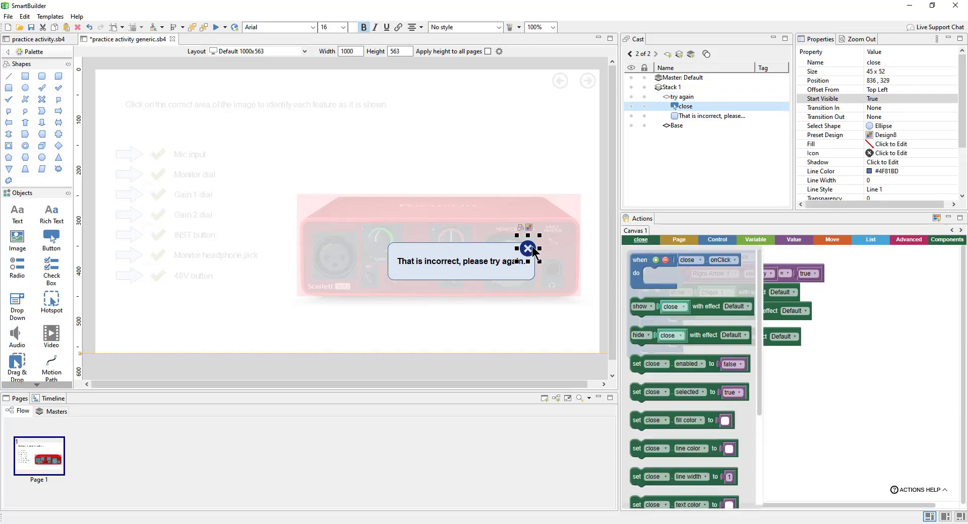
left_click_drag(639, 259, 860, 302)
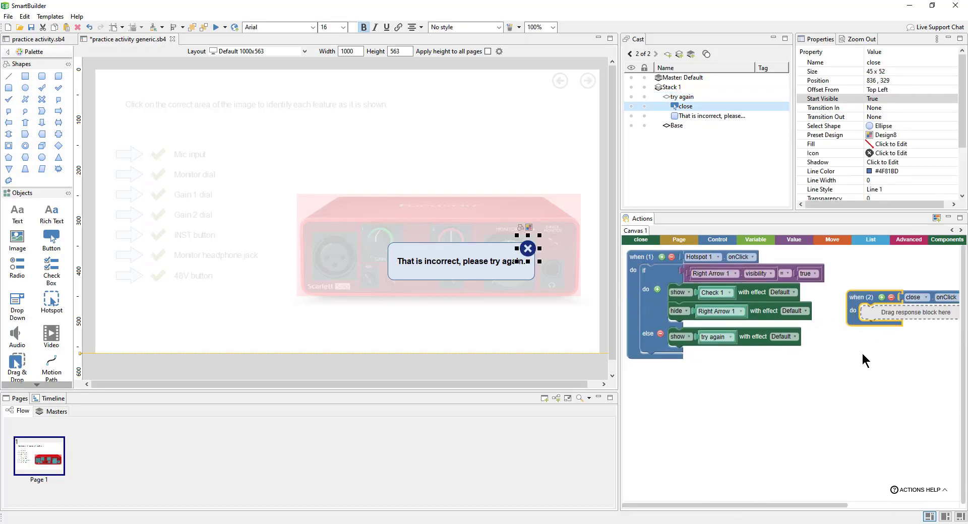
double_click(684, 97)
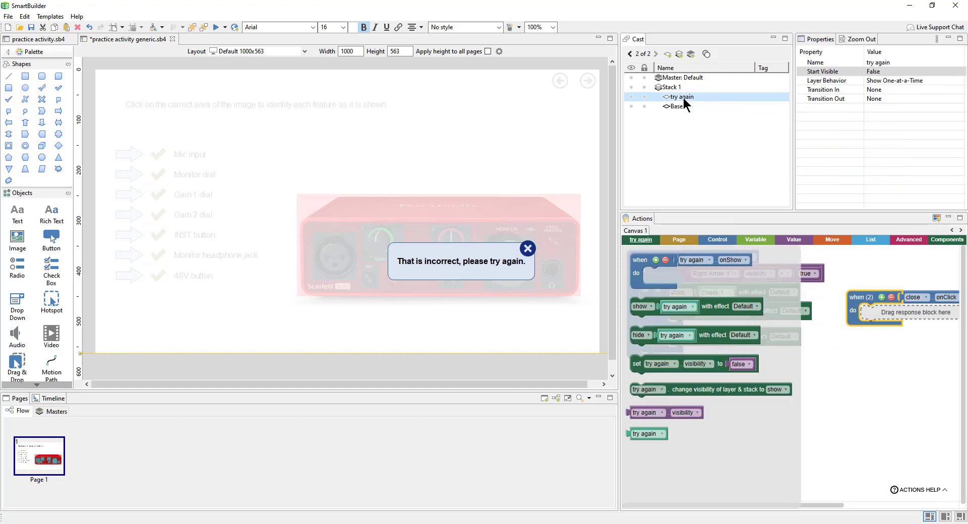
left_click_drag(638, 336, 861, 295)
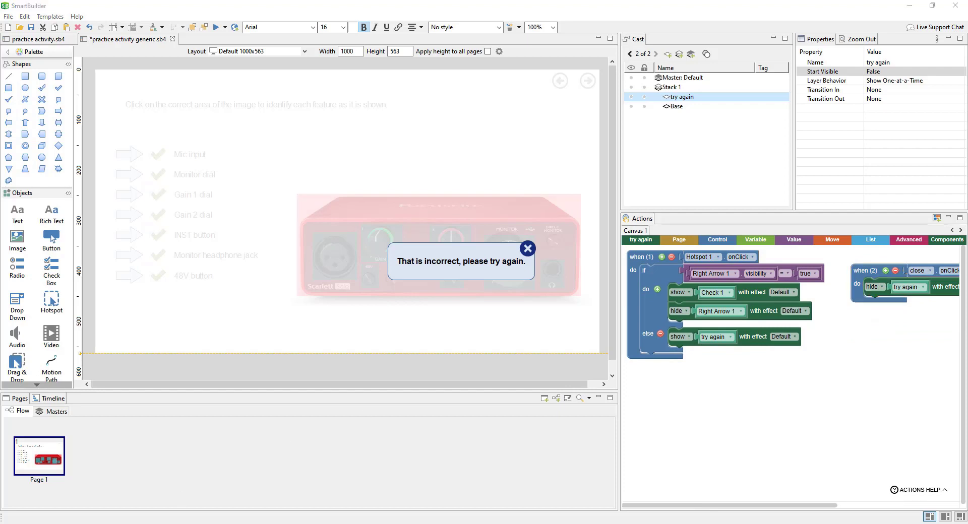
left_click(631, 97)
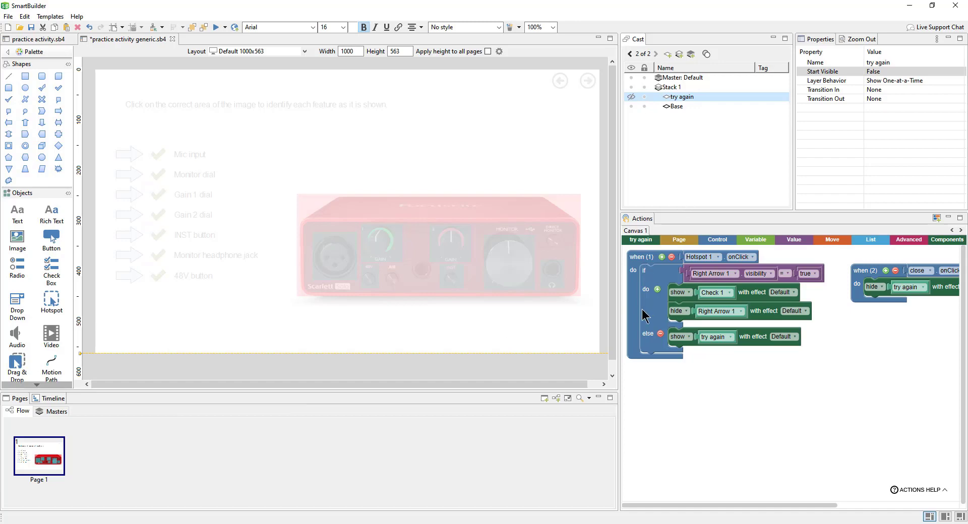
- Preview the page, test the mic input hotspot on the interface image, and close the preview
left_click(216, 27)
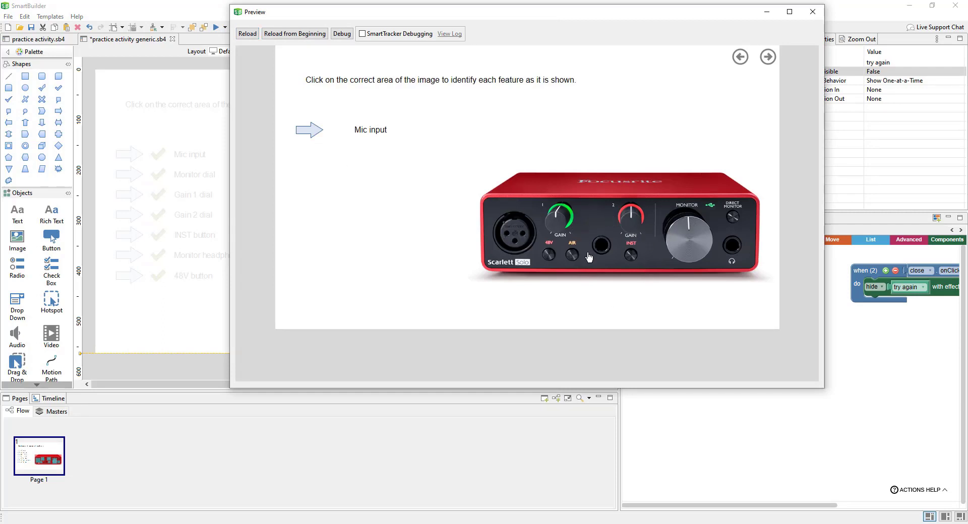
left_click(508, 238)
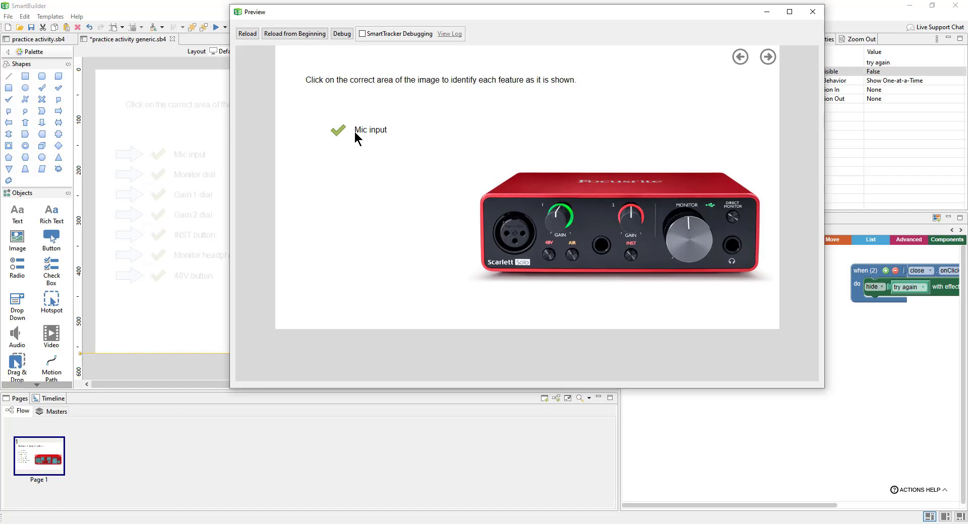
left_click(812, 12)
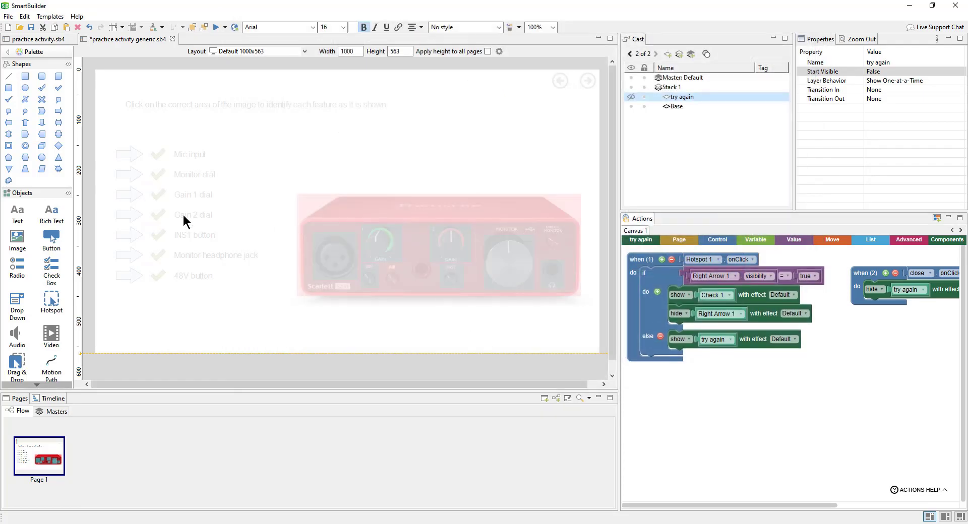
- Add actions showing Right Arrow 2 and the Monitor dial text after the hide action in the Hotspot 1 event
left_click(191, 176)
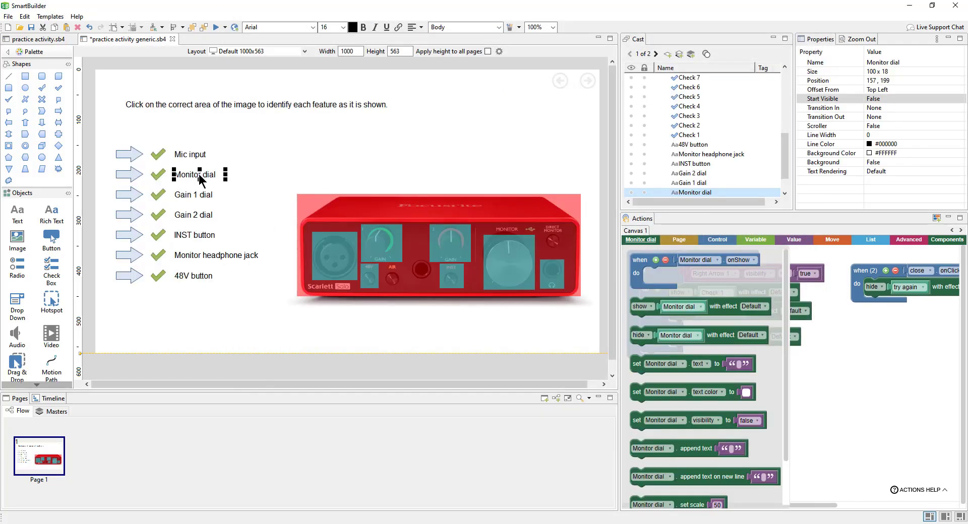
left_click(129, 180)
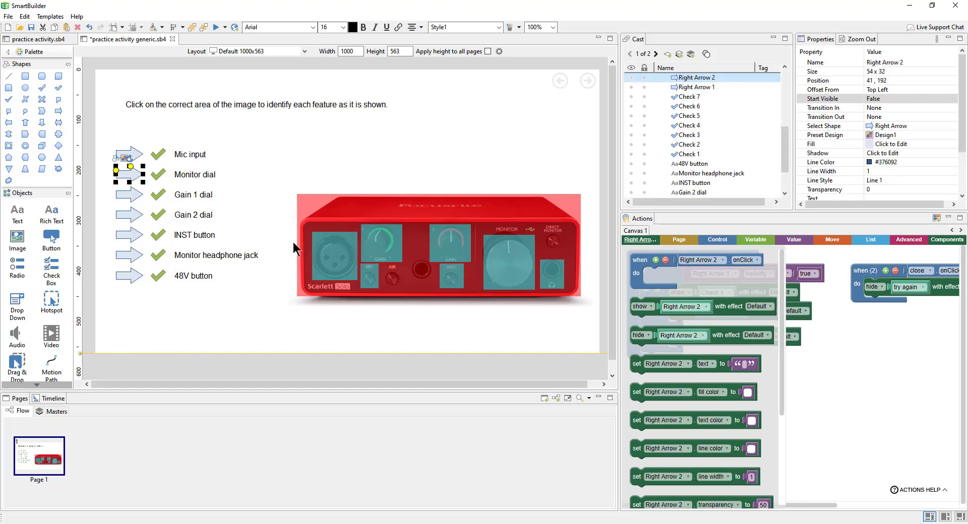
left_click_drag(640, 321, 679, 339)
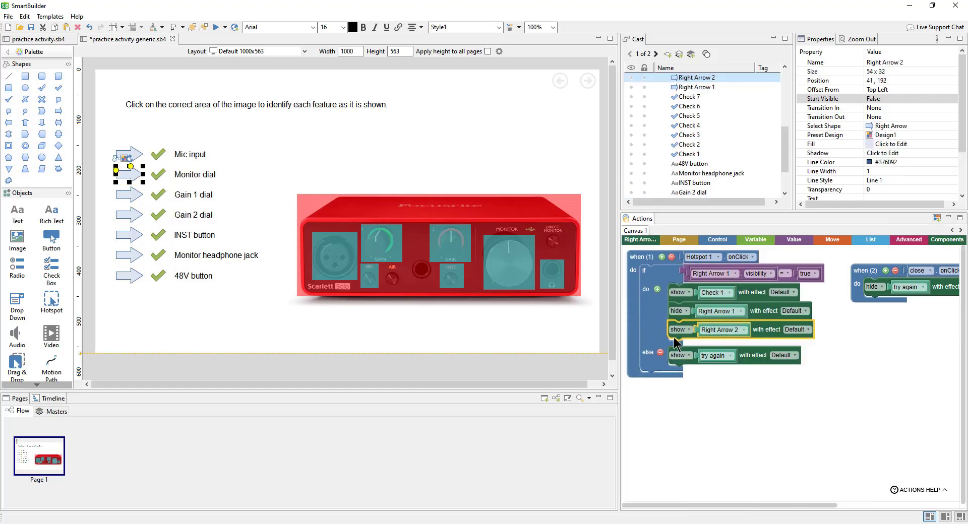
left_click(197, 177)
left_click(644, 311)
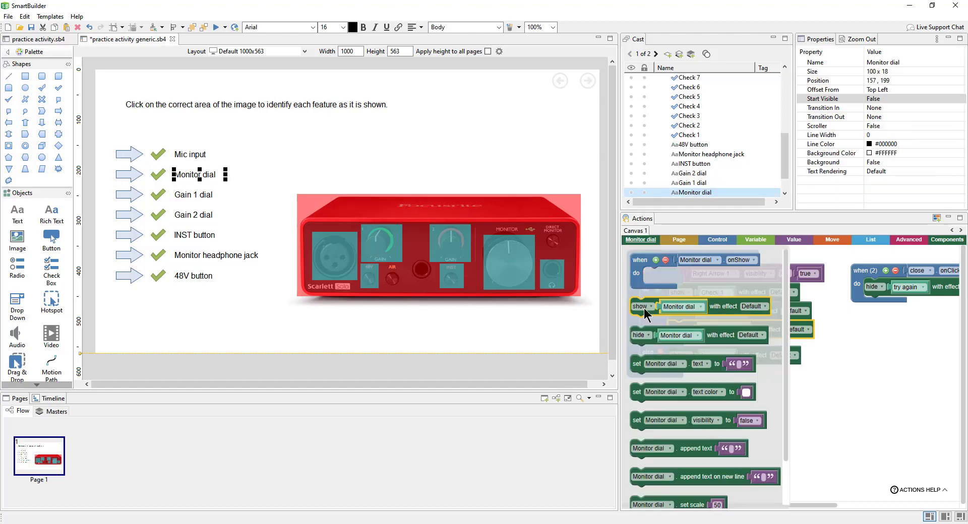
left_click_drag(645, 312, 688, 352)
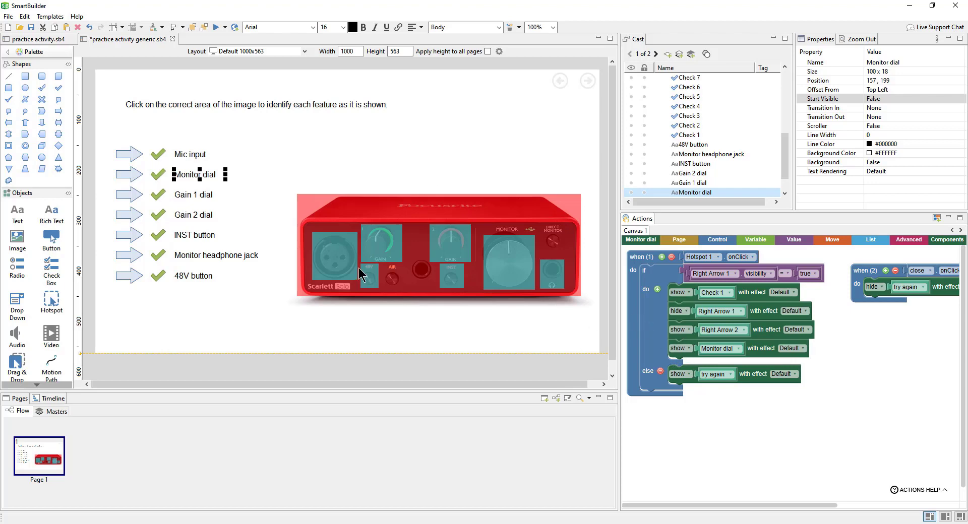
- Duplicate the complete Hotspot 1 onClick event and place the copy below the original on the actions canvas
right_click(633, 312)
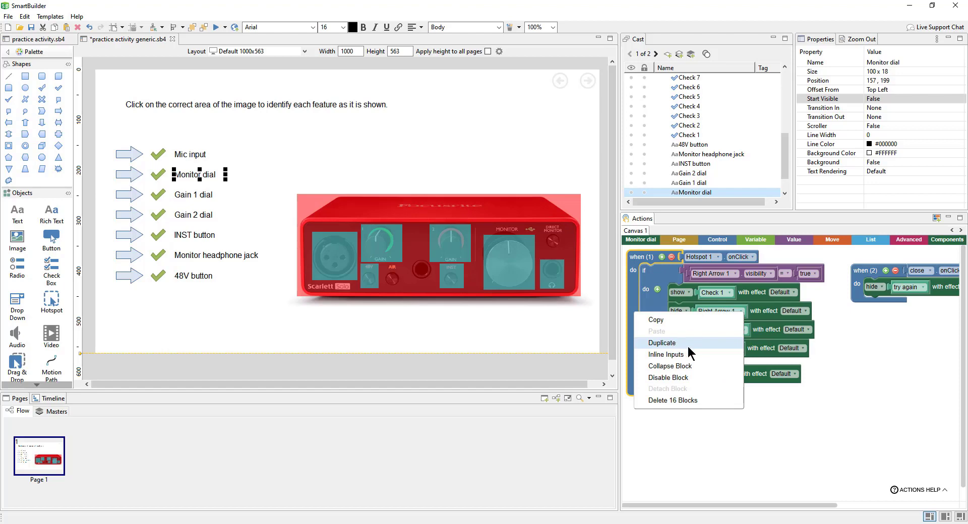
left_click(662, 343)
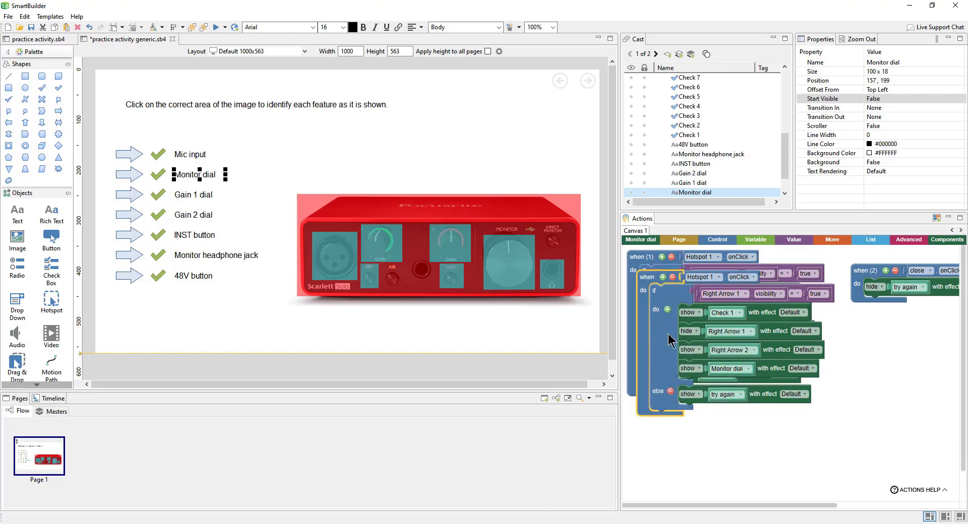
left_click_drag(649, 285, 649, 434)
scroll(868, 339, "down", 1)
scroll(869, 339, "down", 3)
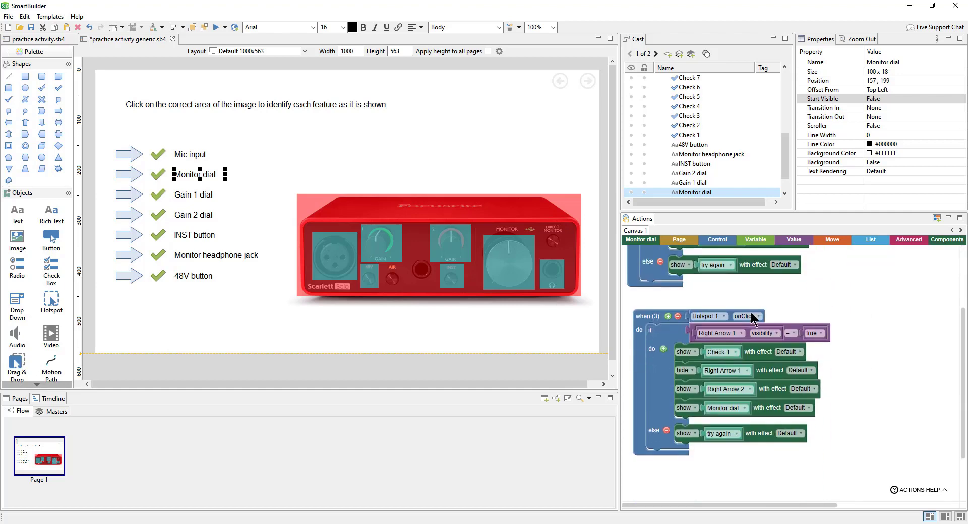
- Set the duplicated event's trigger to Hotspot 2 and its visibility condition to Right Arrow 2
left_click(712, 317)
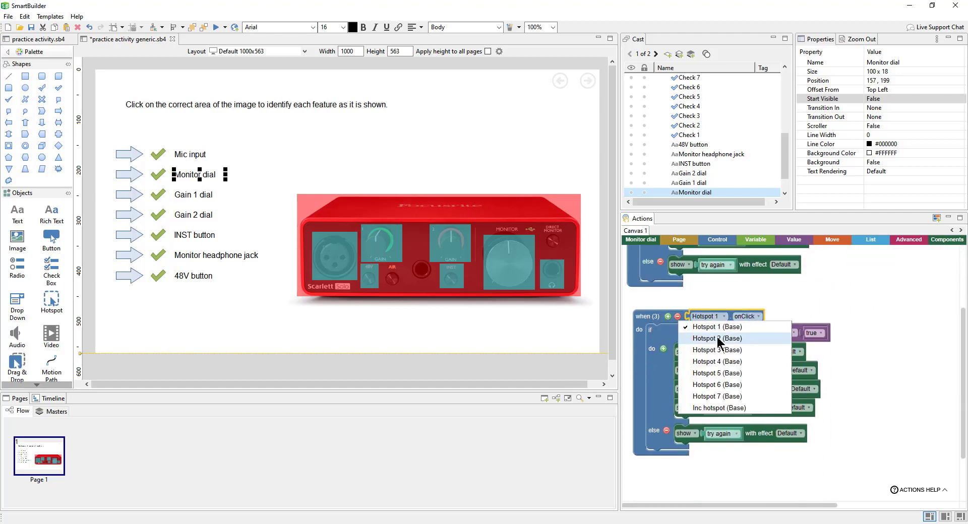
left_click(717, 338)
left_click(716, 333)
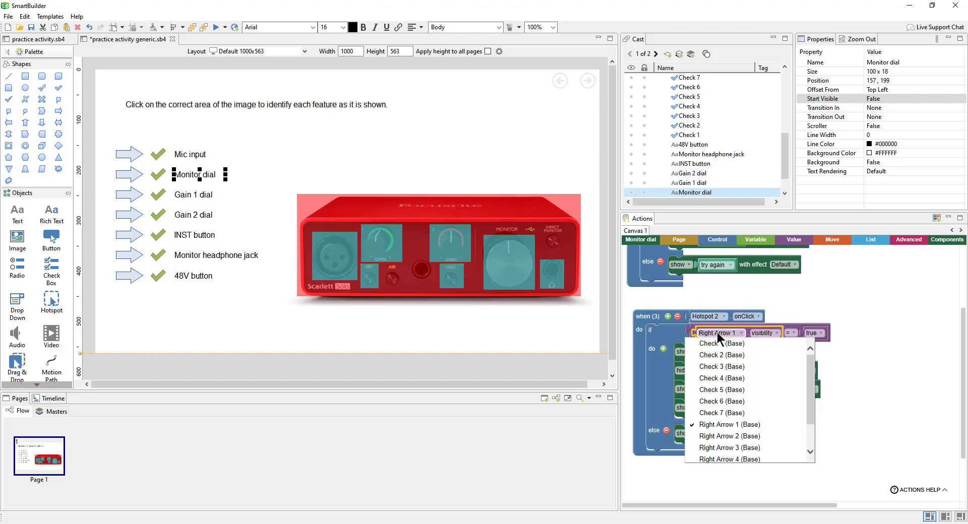
left_click(716, 436)
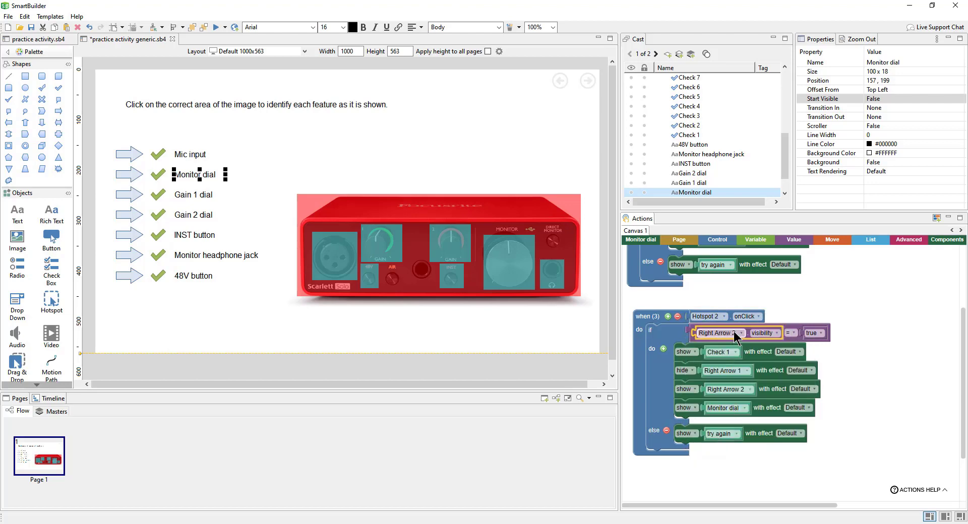
- In the Hotspot 2 event, set the actions to show Check 2, hide Right Arrow 2 and show Right Arrow 3
left_click(733, 353)
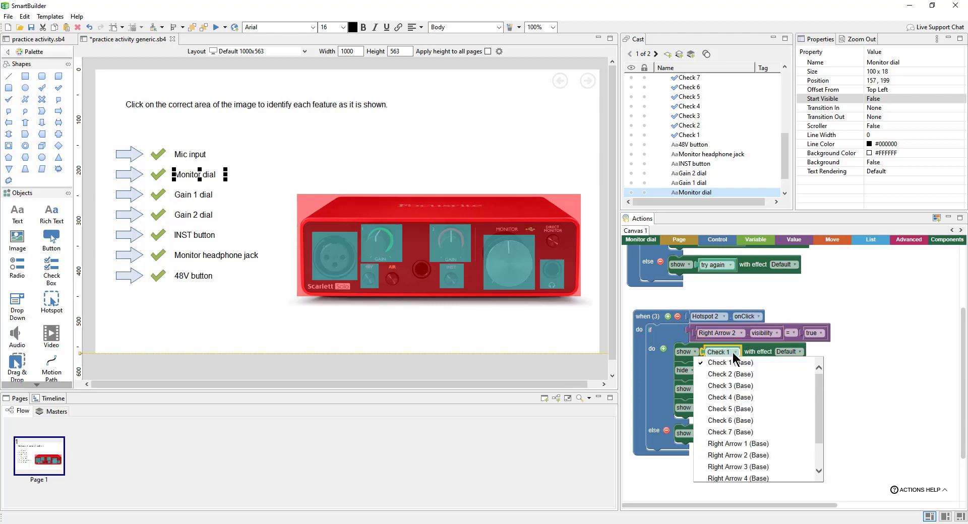
left_click(806, 377)
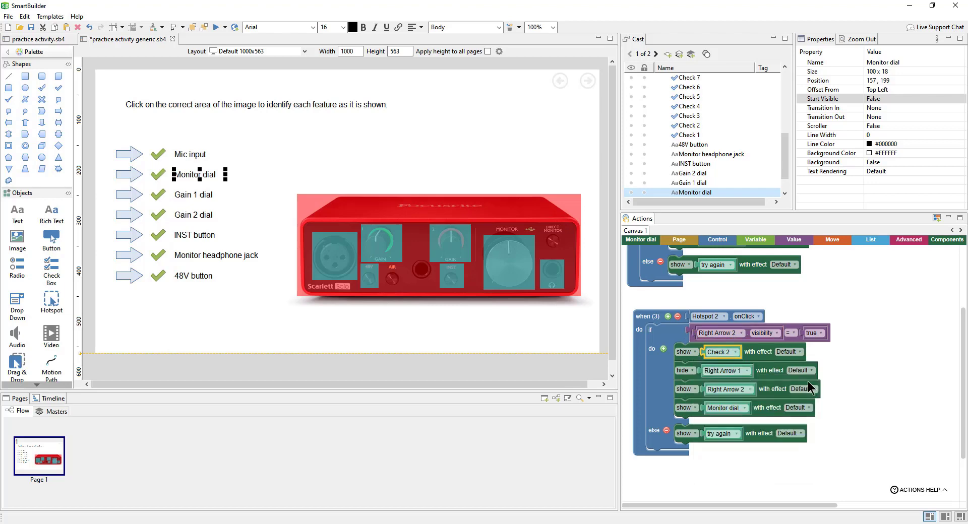
left_click(735, 373)
left_click(749, 474)
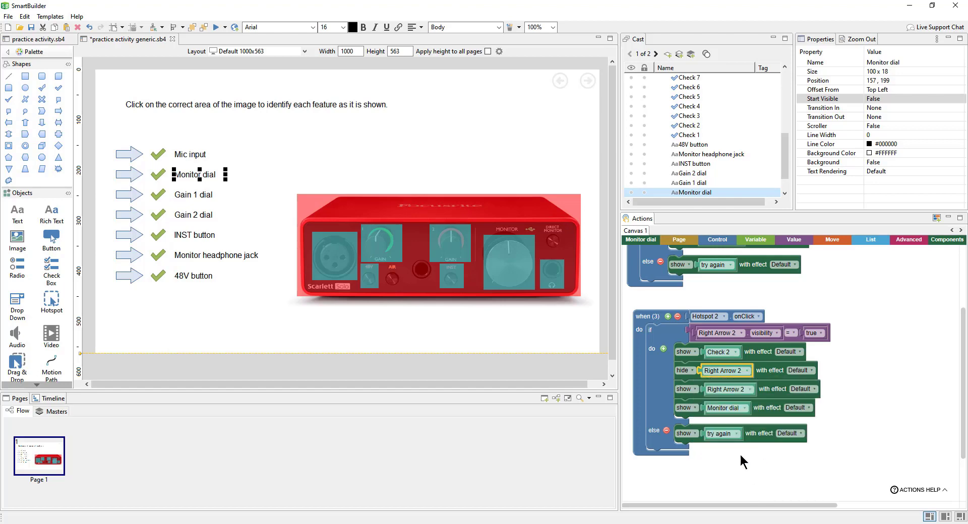
left_click(726, 389)
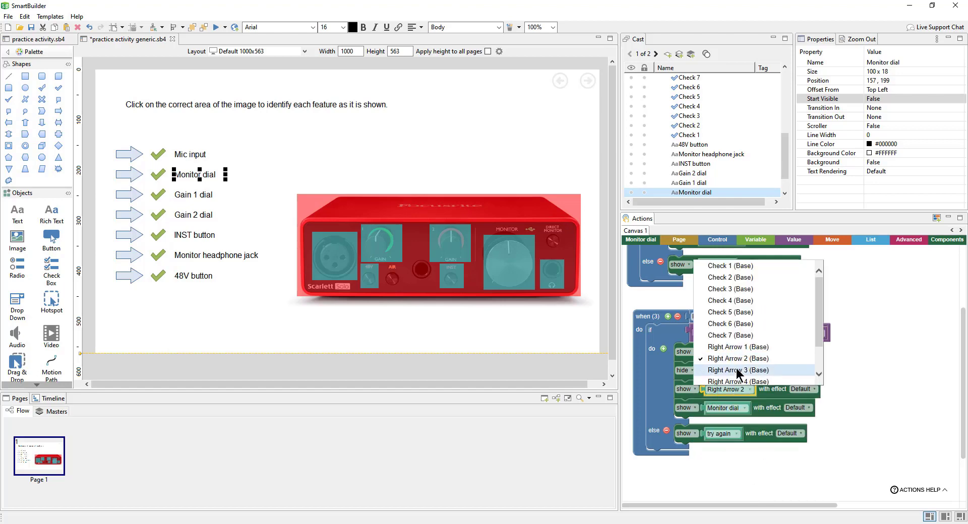
left_click(737, 373)
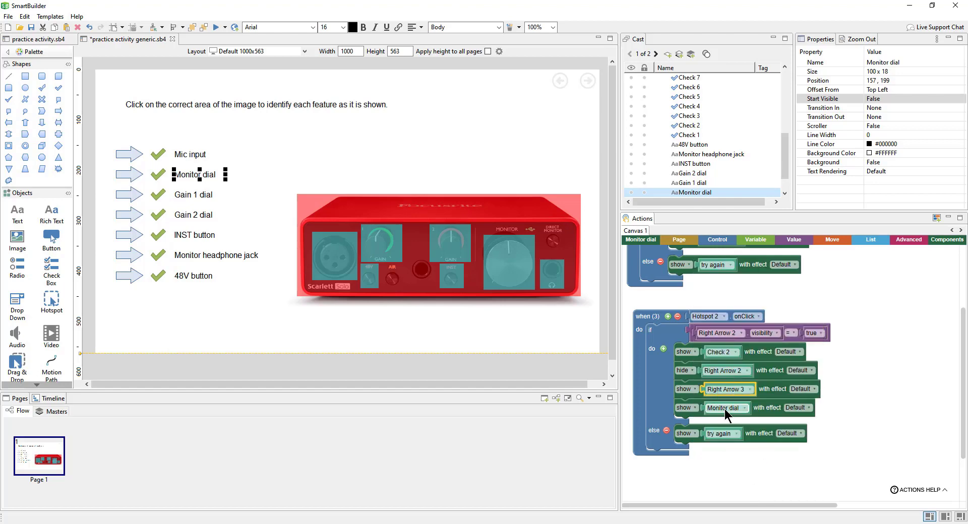
- Replace the Monitor dial show action in the Hotspot 2 event with one showing the Gain 1 dial text
left_click(206, 196)
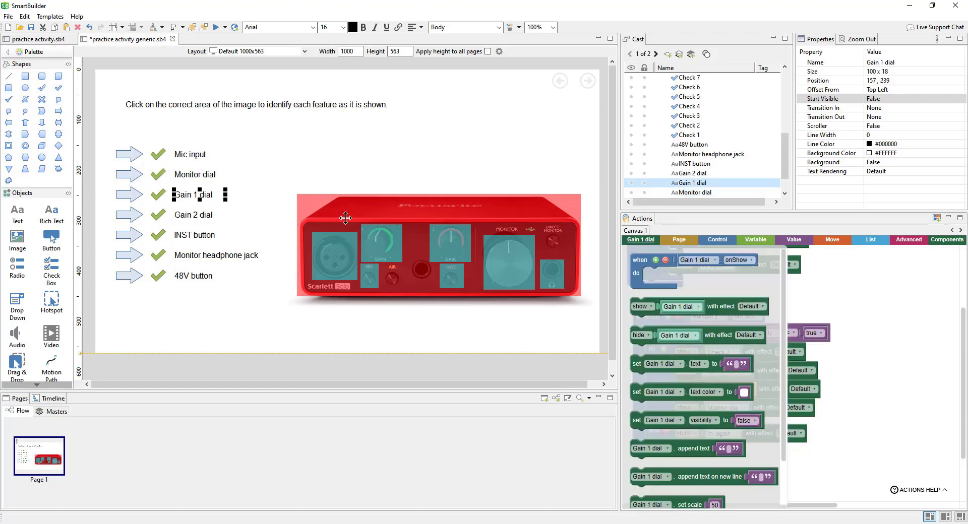
left_click_drag(627, 306, 673, 410)
left_click(771, 433)
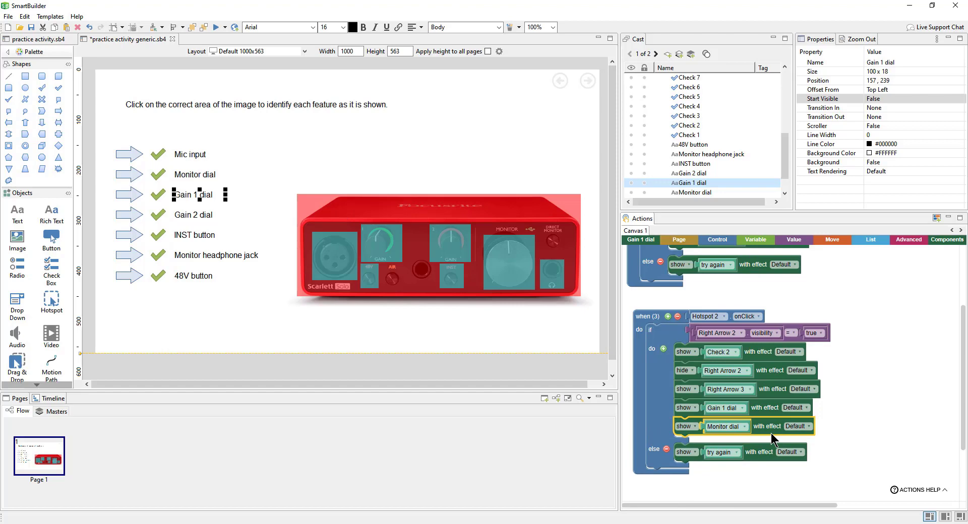
key("Delete")
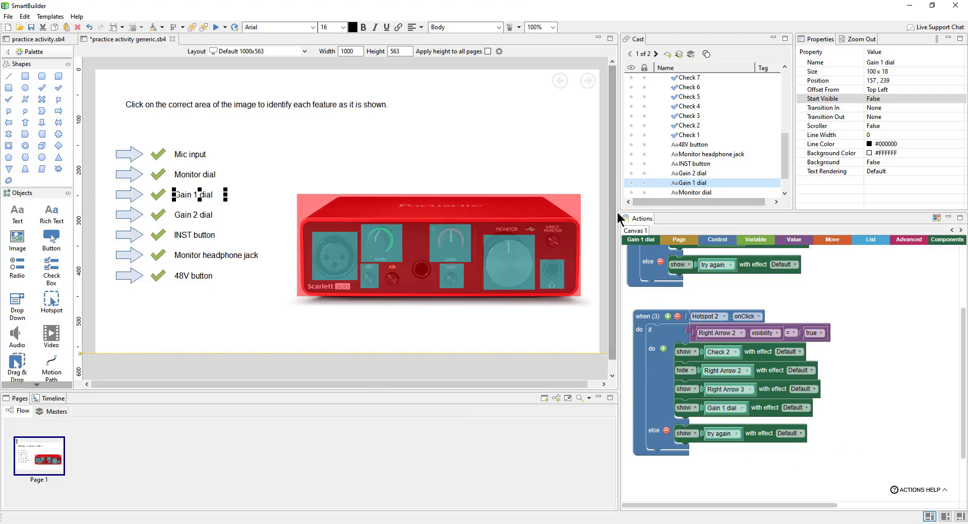
- Enlarge the actions workspace, duplicate the complete Hotspot 2 onClick event and place the copy below the original
left_click_drag(619, 218, 514, 121)
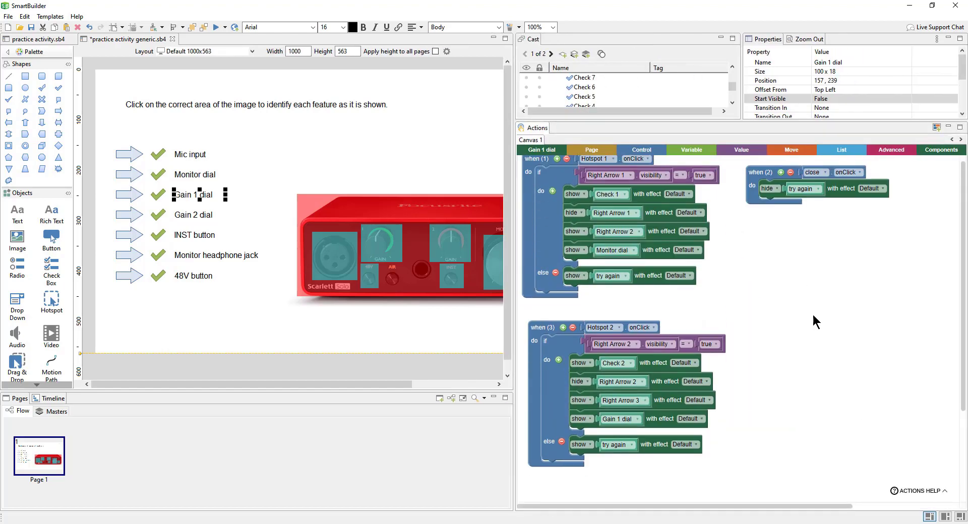
scroll(815, 322, "down", 3)
right_click(535, 211)
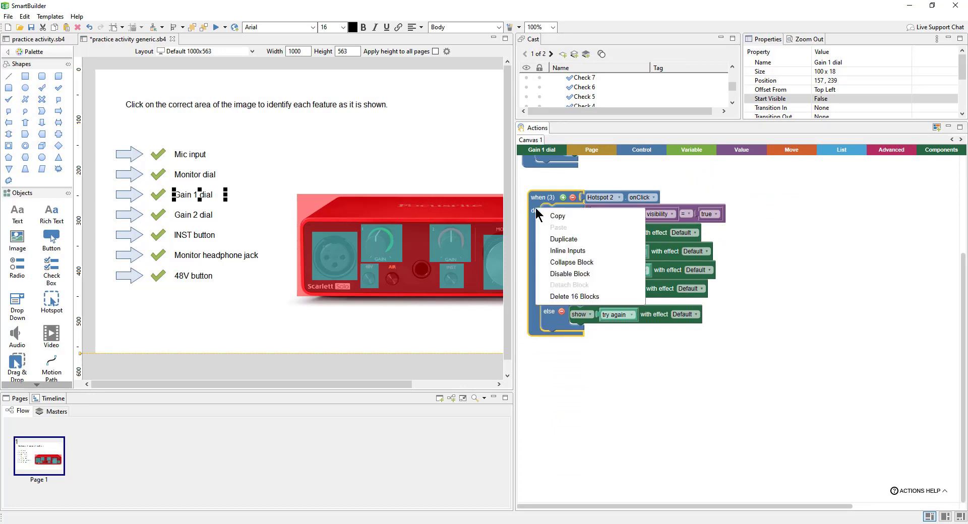
left_click(563, 237)
left_click_drag(542, 222, 538, 372)
scroll(812, 274, "down", 2)
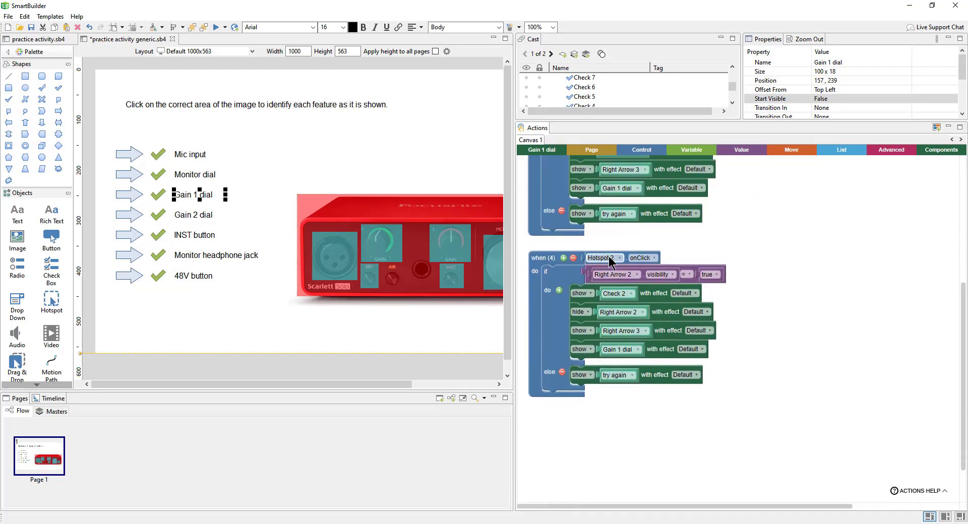
- Set the new copy's trigger to Hotspot 3 and its visibility condition to Right Arrow 3
left_click(610, 260)
left_click(615, 292)
left_click(616, 276)
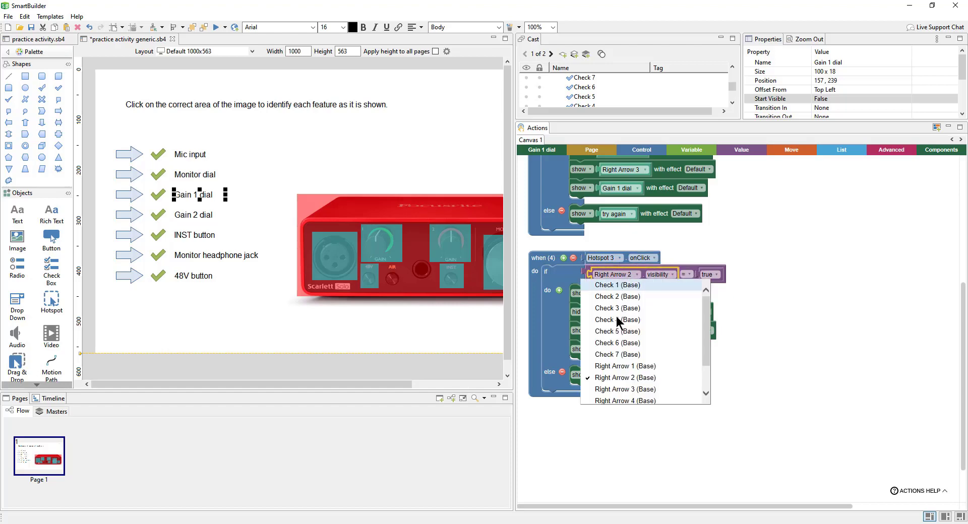
left_click(616, 389)
- In the Hotspot 3 event, set the actions to show Check 3, hide Right Arrow 3 and show Right Arrow 4
left_click(613, 294)
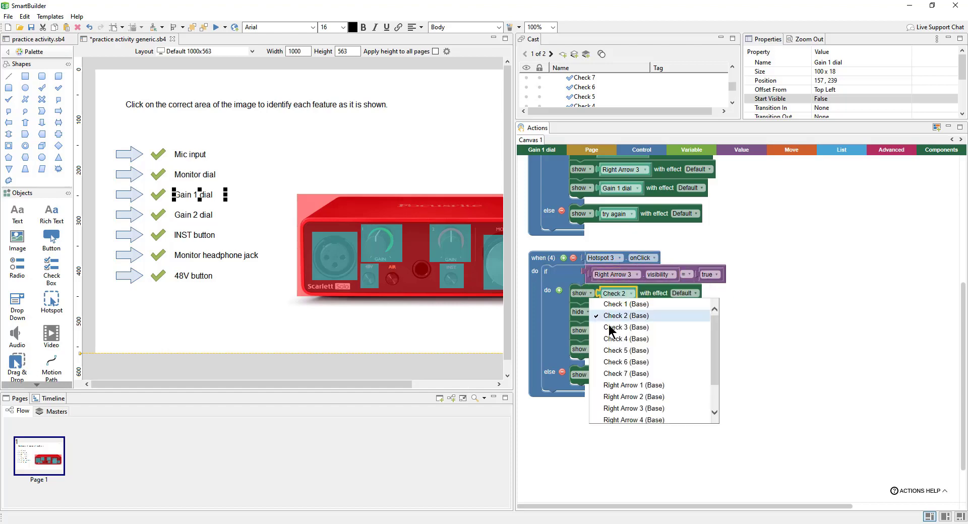
left_click(611, 327)
left_click(616, 312)
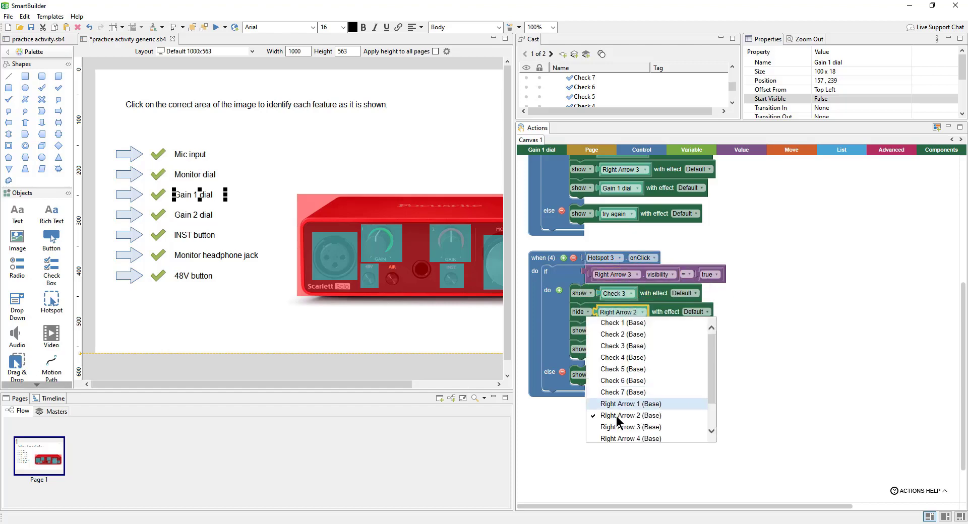
left_click(616, 427)
left_click(621, 331)
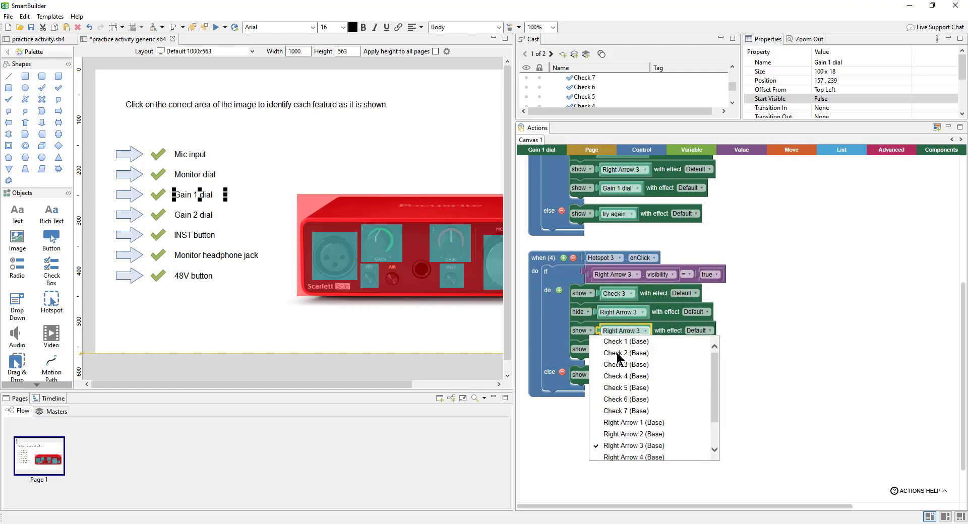
left_click(616, 455)
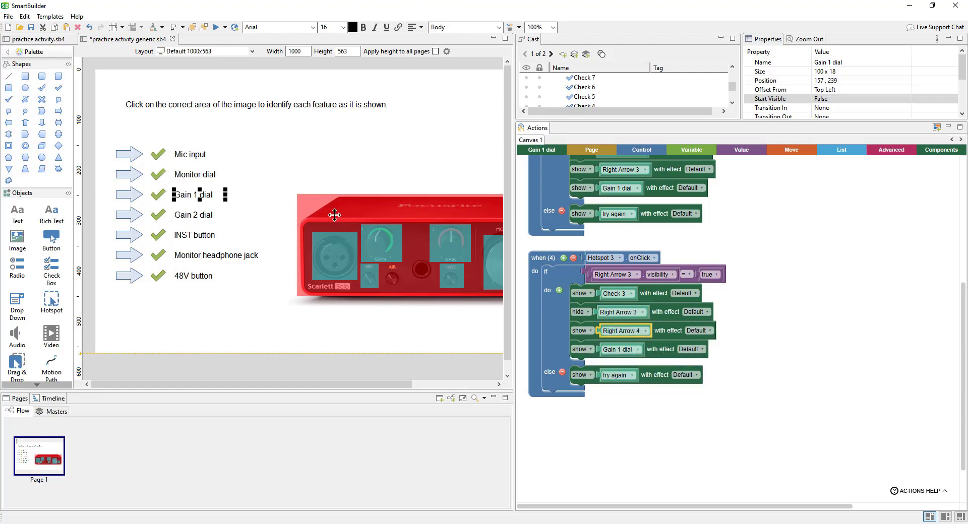
- Replace the Gain 1 dial show action in the Hotspot 3 event with one showing the Gain 2 dial text
left_click(208, 214)
left_click_drag(551, 222, 589, 363)
left_click(649, 374)
key("Delete")
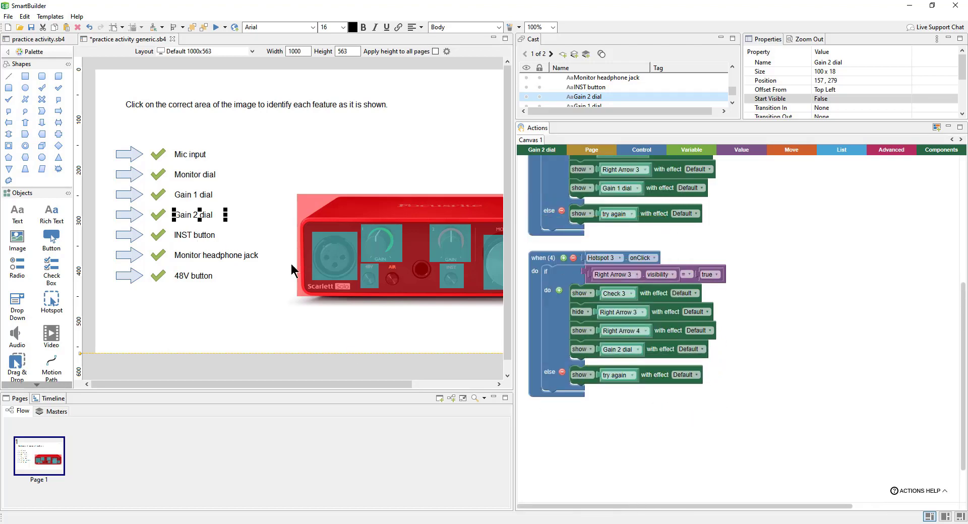
- Duplicate the complete Hotspot 3 onClick event and place the copy below the original
right_click(534, 296)
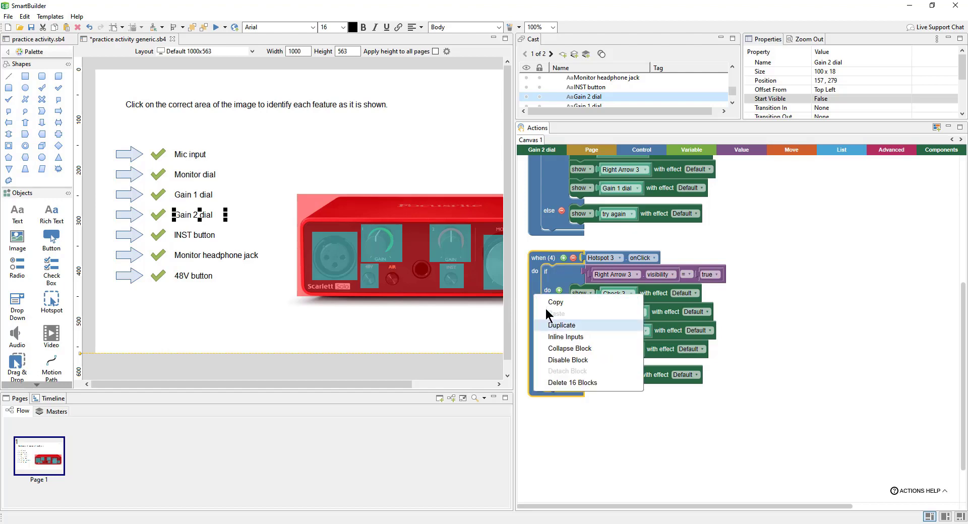
left_click(555, 325)
left_click_drag(542, 313, 541, 437)
scroll(641, 245, "down", 4)
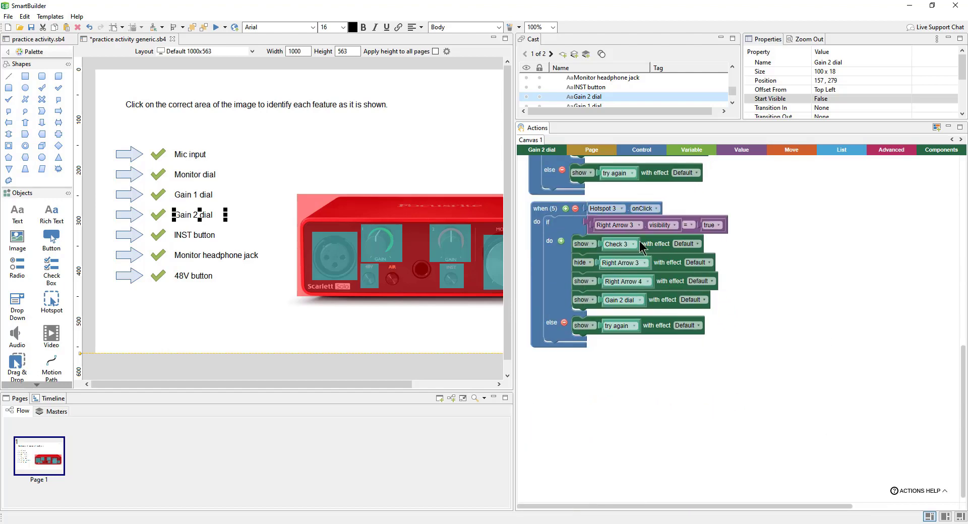
- Set the copied event's trigger to Hotspot 4 and its visibility condition to Right Arrow 4
left_click(621, 208)
left_click(618, 256)
left_click(630, 225)
left_click(621, 346)
left_click(631, 225)
left_click(623, 337)
- Set the Hotspot 4 actions to show Check 4, hide Right Arrow 4, and show Right Arrow 5 and the INST button text
left_click(620, 244)
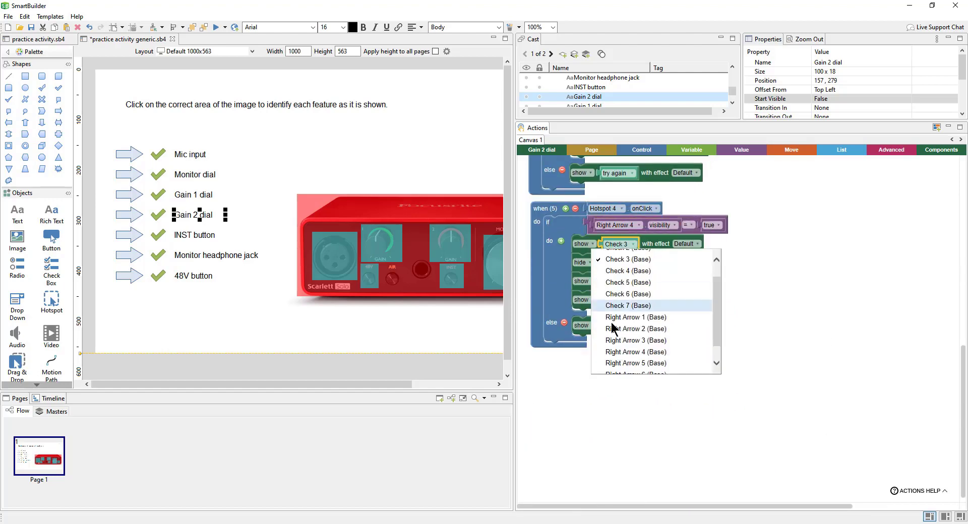
left_click(625, 271)
left_click(623, 263)
left_click(621, 391)
left_click(625, 281)
left_click(620, 399)
left_click(625, 300)
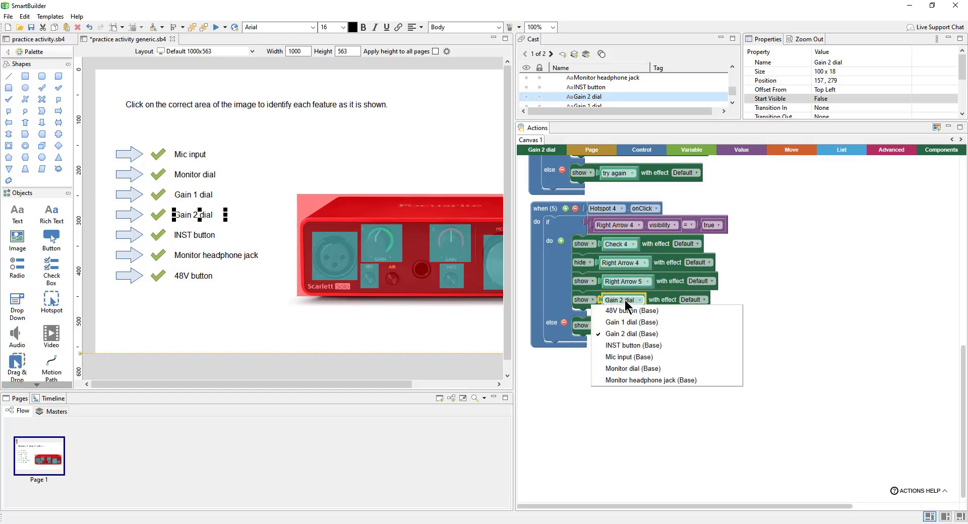
left_click(628, 345)
- Duplicate the complete Hotspot 4 onClick event and place the copy below the original
right_click(545, 257)
left_click(557, 288)
left_click_drag(549, 223, 540, 372)
scroll(621, 242, "down", 4)
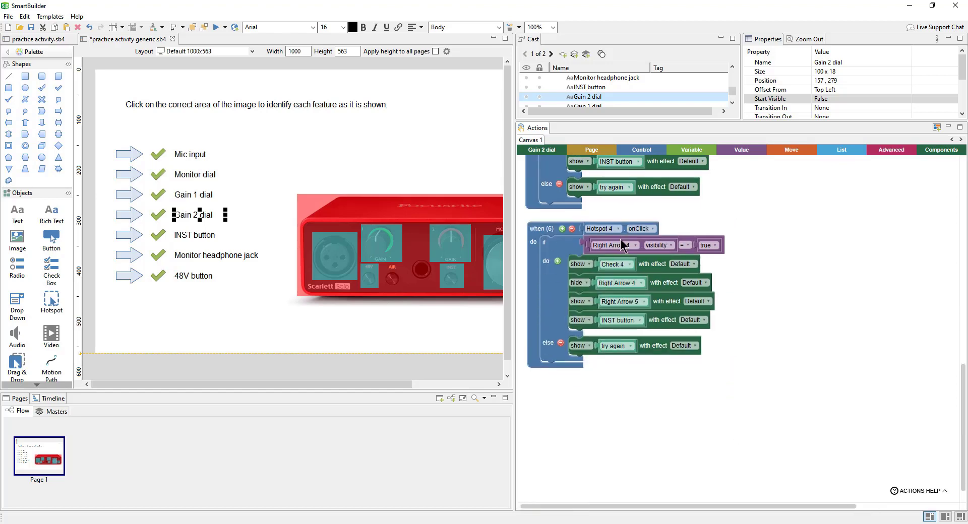
- Set the copied event's trigger to Hotspot 5 and its visibility condition to Right Arrow 5
left_click(617, 229)
left_click(615, 288)
left_click(614, 245)
left_click(626, 348)
- Set the Hotspot 5 actions to show Check 5, hide Right Arrow 5, and show Right Arrow 6 and the Monitor headphone jack text
left_click(614, 265)
left_click(613, 321)
left_click(618, 283)
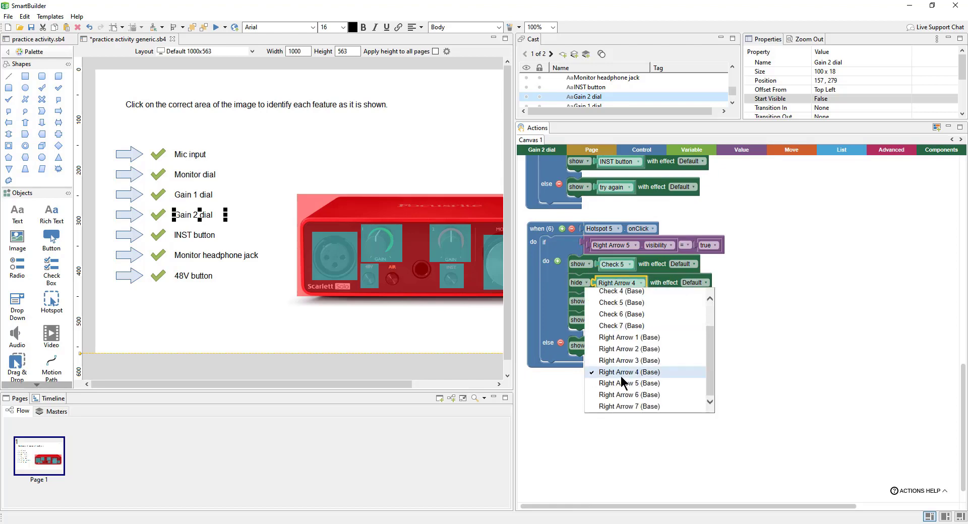
left_click(625, 383)
left_click(619, 301)
left_click(630, 417)
left_click(619, 321)
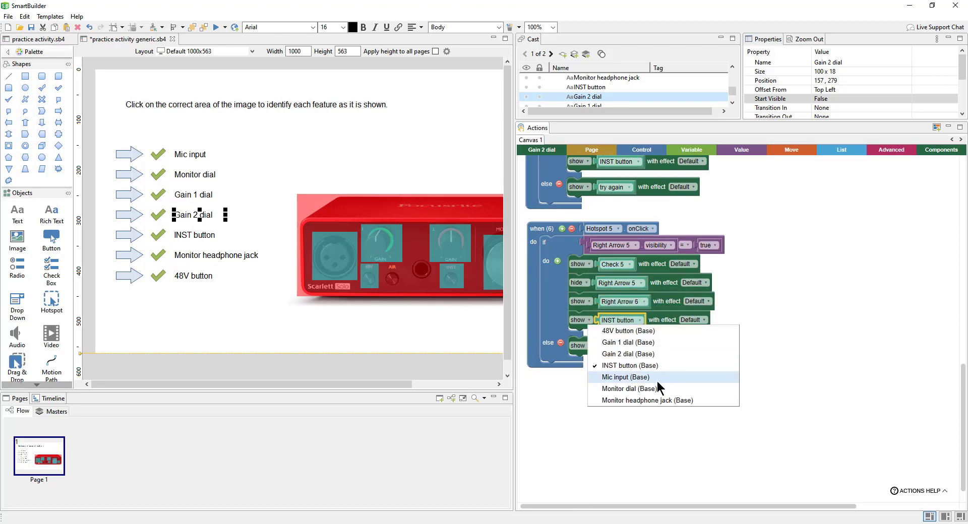
left_click(647, 400)
- Duplicate the complete Hotspot 5 onClick event and place the copy below the original
right_click(532, 248)
left_click(547, 256)
left_click_drag(542, 246, 540, 387)
scroll(810, 281, "down", 3)
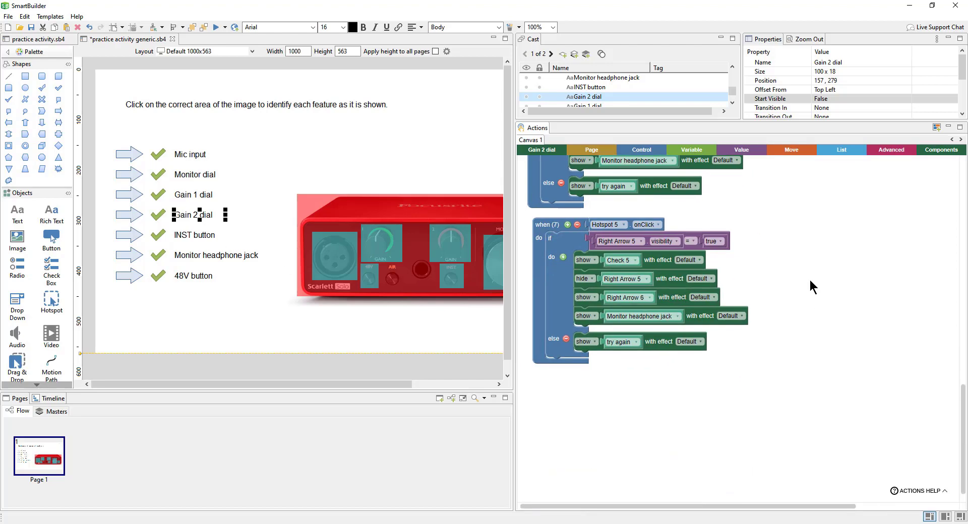
- Set the copied event's trigger to Hotspot 6 and its visibility condition to Right Arrow 6
left_click(607, 224)
left_click(630, 286)
left_click(617, 241)
left_click(620, 292)
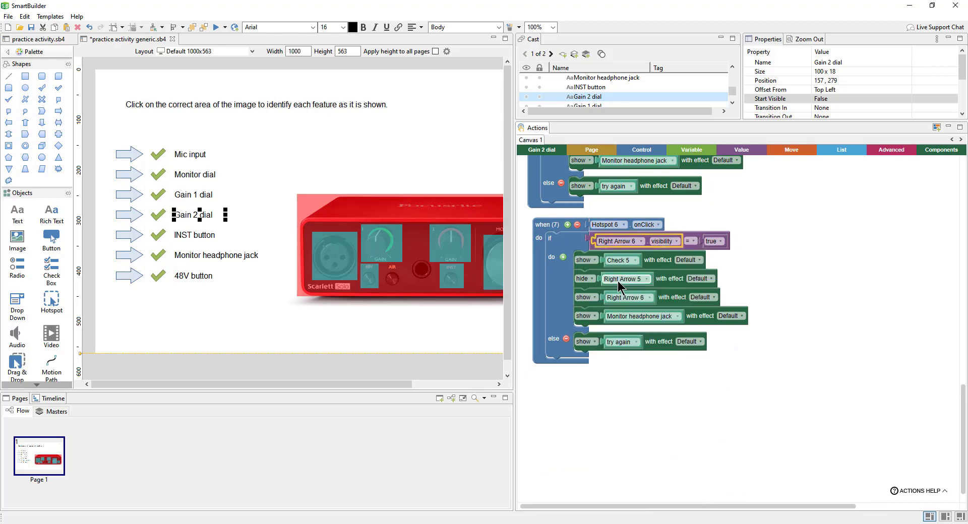
- Set the Hotspot 6 actions to show Check 6, hide Right Arrow 6, and show Right Arrow 7 and the 48V button text
left_click(618, 261)
left_click(621, 331)
left_click(622, 278)
left_click(623, 384)
left_click(630, 297)
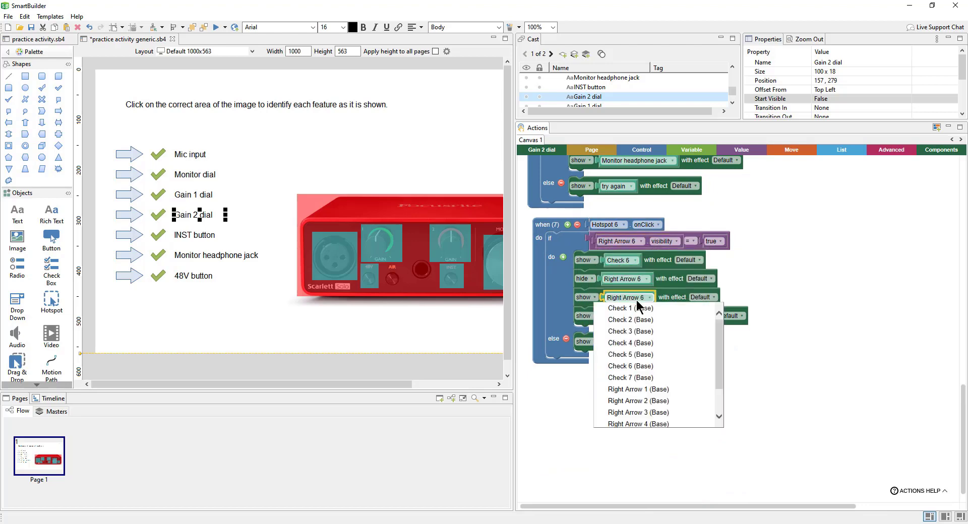
scroll(636, 363, "down", 2)
left_click(633, 389)
left_click(625, 316)
left_click(639, 337)
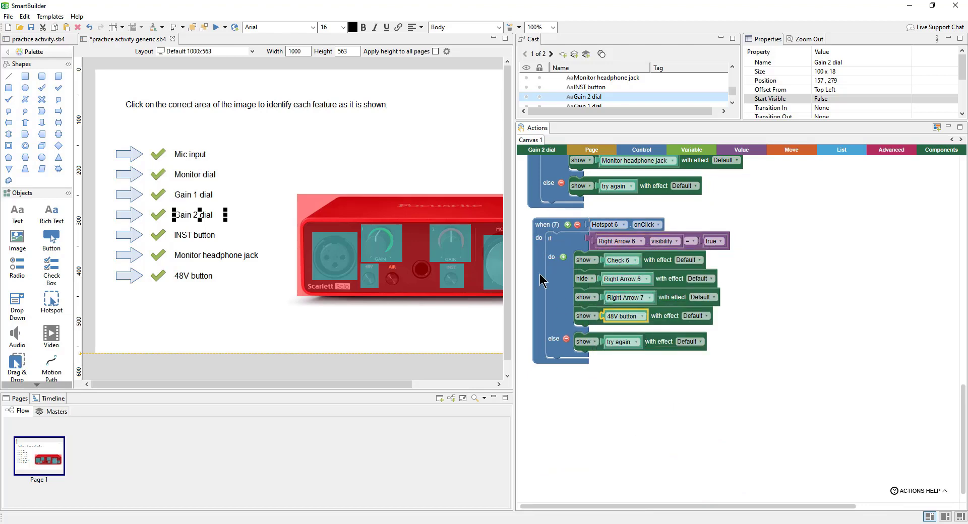
- Copy the complete Hotspot 6 onClick event and place the pasted copy below the original
left_click(545, 272)
key("ctrl+c")
key("ctrl+v")
left_click_drag(551, 283, 541, 416)
scroll(775, 378, "down", 3)
- Set the pasted event's trigger to Hotspot 7 and its visibility condition to Right Arrow 7
left_click(610, 250)
left_click(626, 333)
left_click(623, 266)
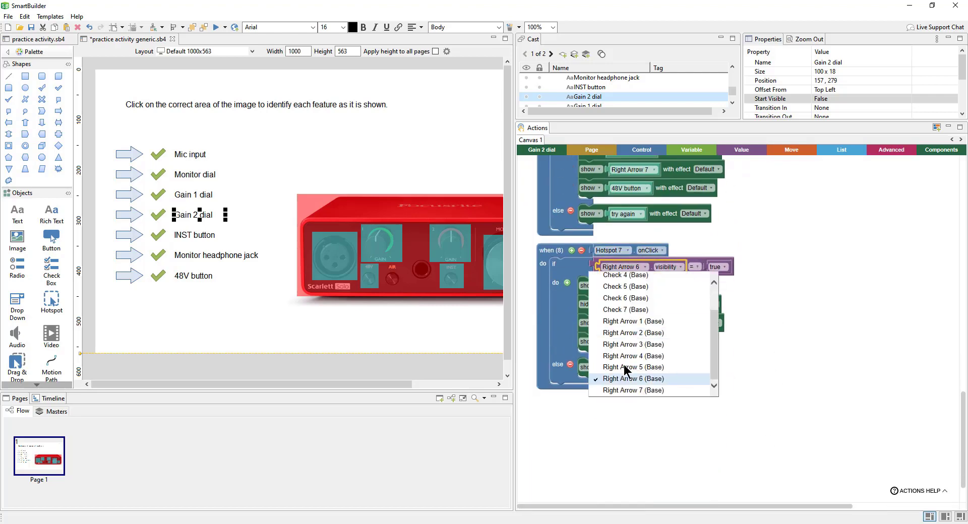
left_click(625, 390)
- In the Hotspot 7 event, set the actions to show Check 7 and hide Right Arrow 7
left_click(625, 285)
left_click(628, 329)
left_click(626, 305)
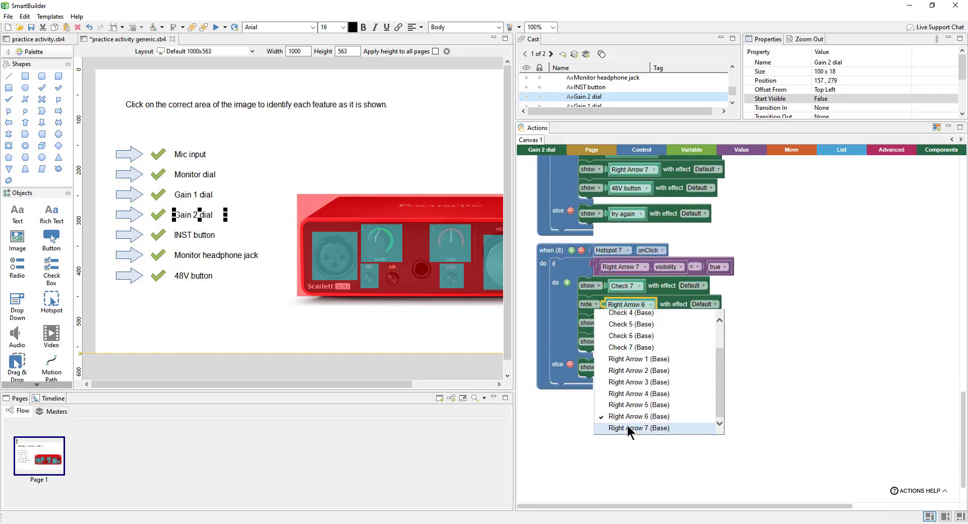
left_click(628, 429)
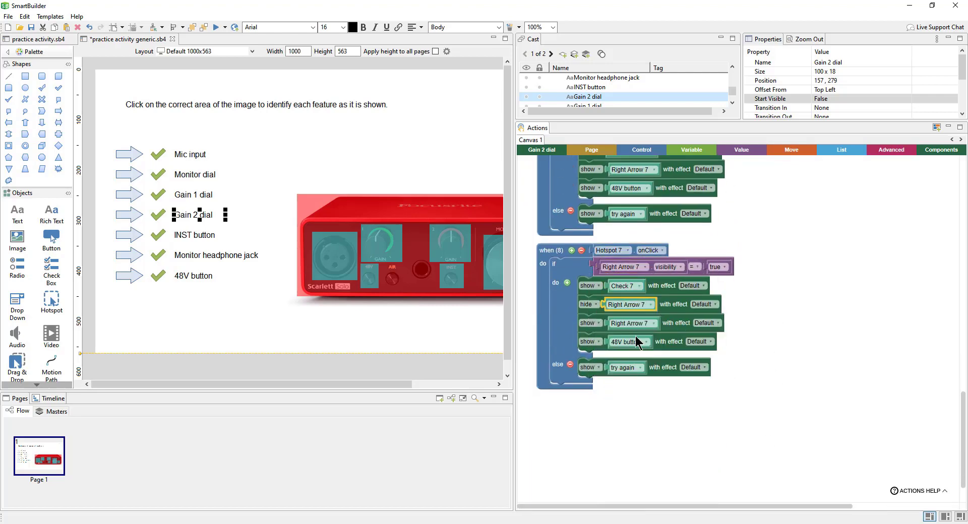
left_click(666, 310)
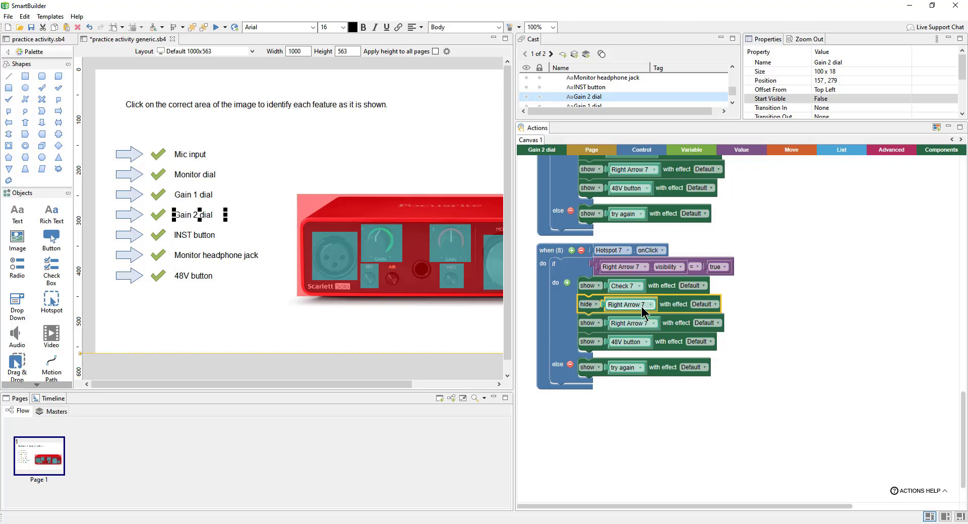
- Remove the show Right Arrow 7 and show 48V button actions from the Hotspot 7 event
left_click(674, 325)
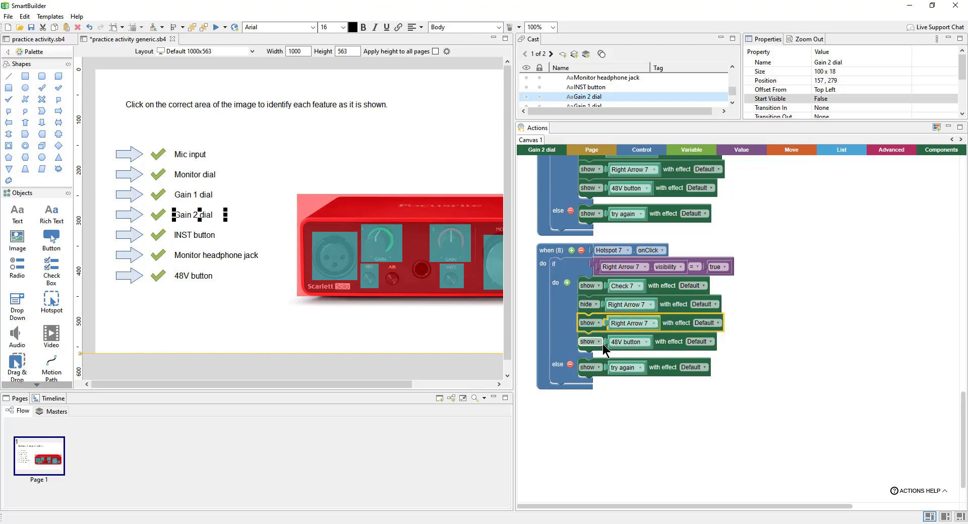
key("Delete")
left_click(678, 330)
key("Delete")
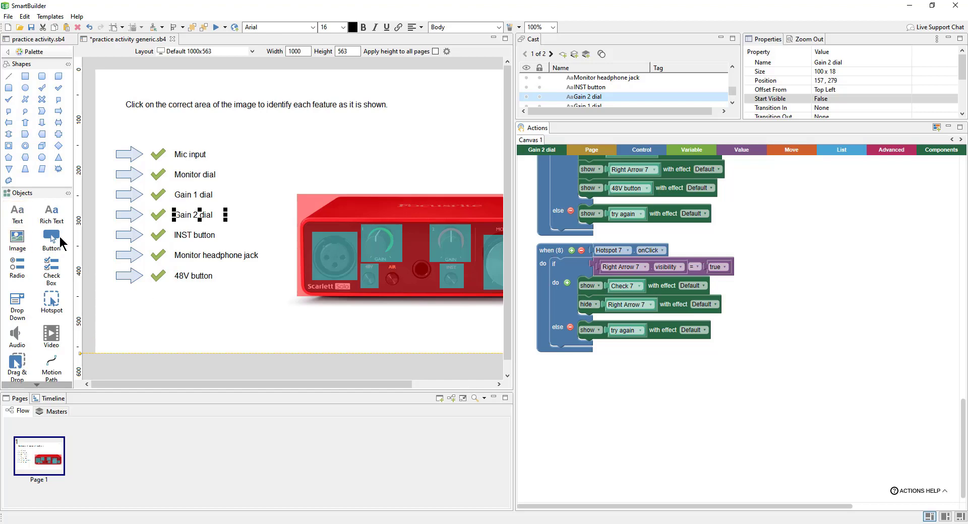
- Add a "Good job!" text object below the 48V button label and set its Start Visible property to False
left_click(17, 213)
left_click(154, 323)
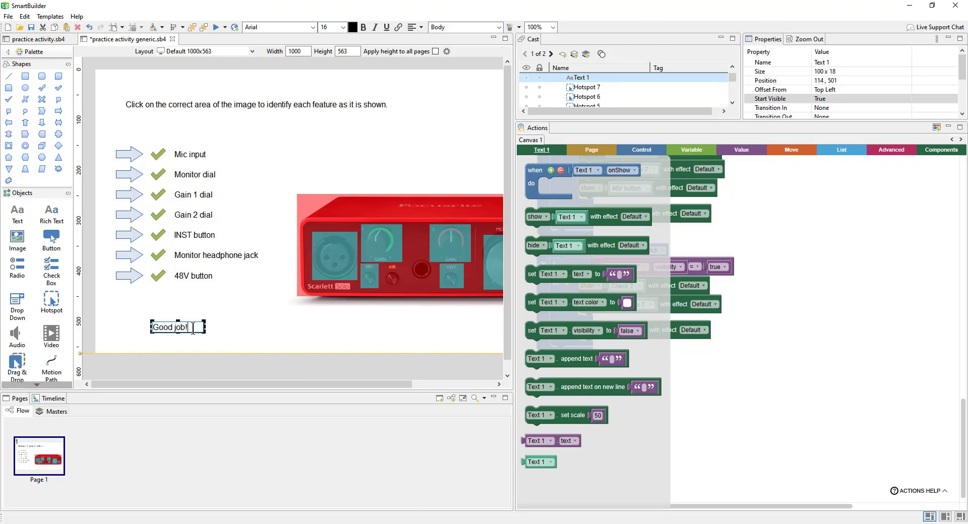
left_click(219, 331)
left_click(164, 329)
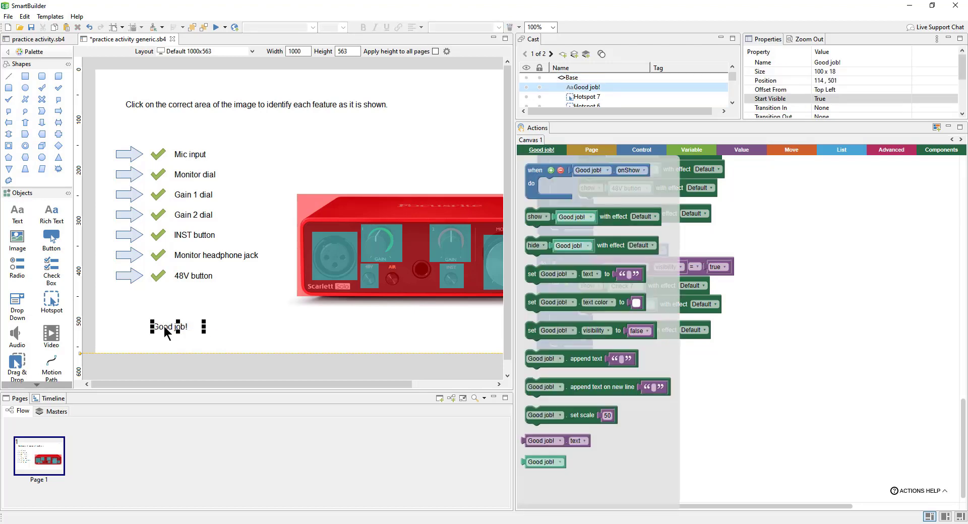
left_click(819, 101)
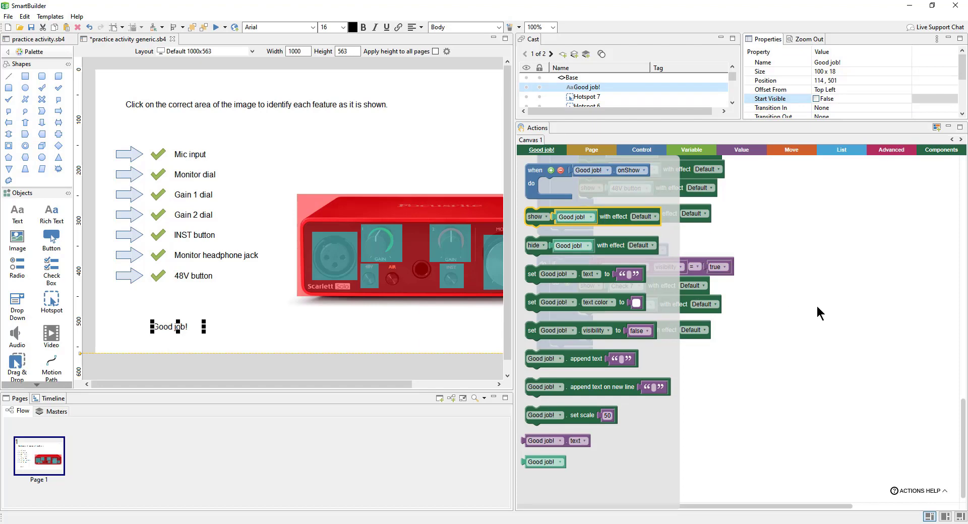
left_click(817, 313)
left_click(212, 339)
- Add an action showing the Good job! text after hide Right Arrow 7 in the Hotspot 7 event
left_click(182, 327)
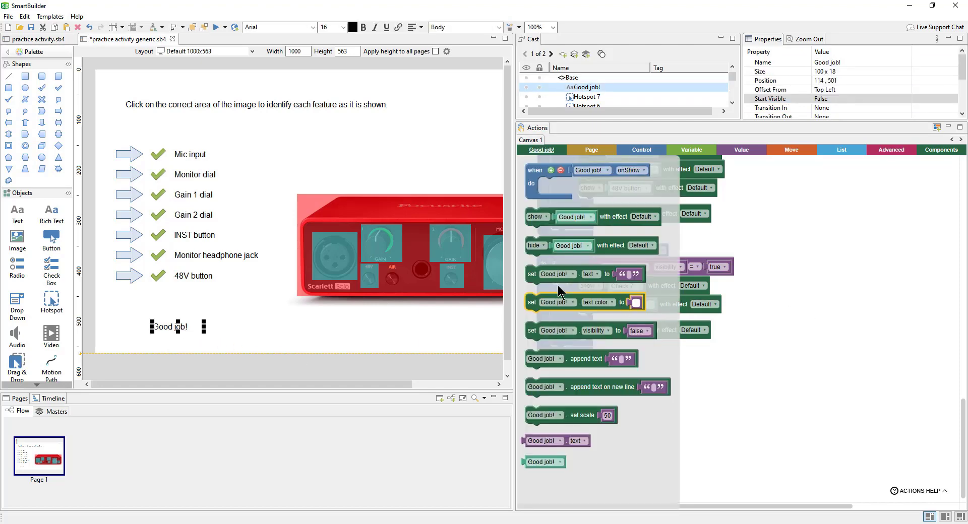
left_click_drag(538, 222, 580, 329)
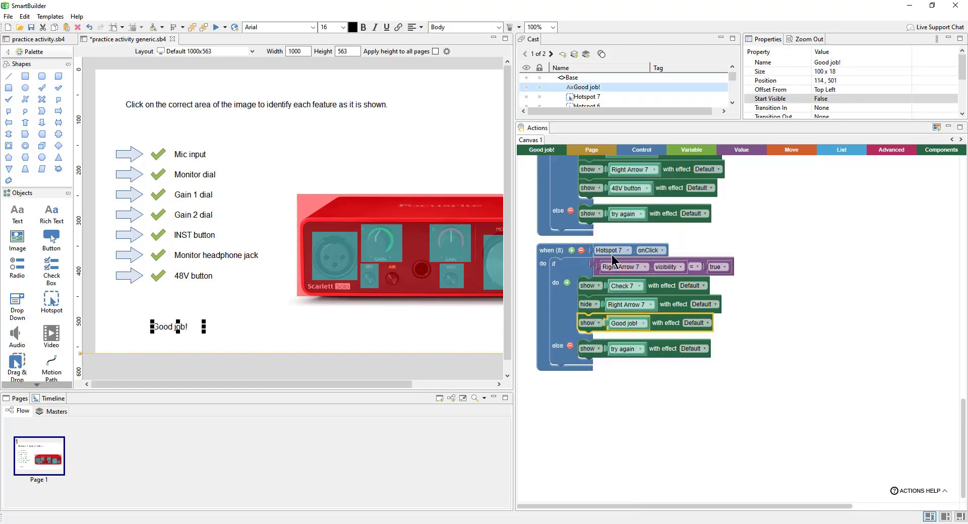
left_click(667, 400)
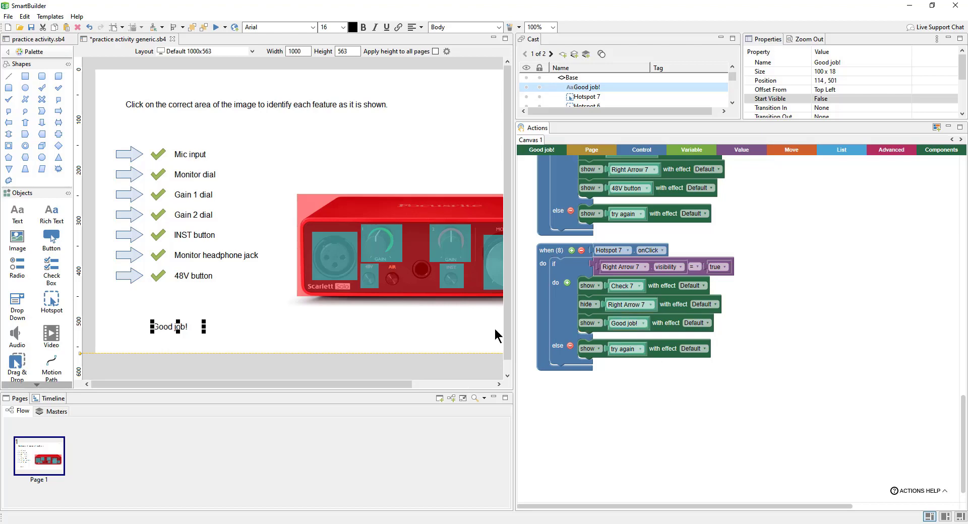
- Duplicate the Hotspot 7 onClick event below the original and set the copy's trigger to Inc hotspot
right_click(566, 255)
left_click(579, 281)
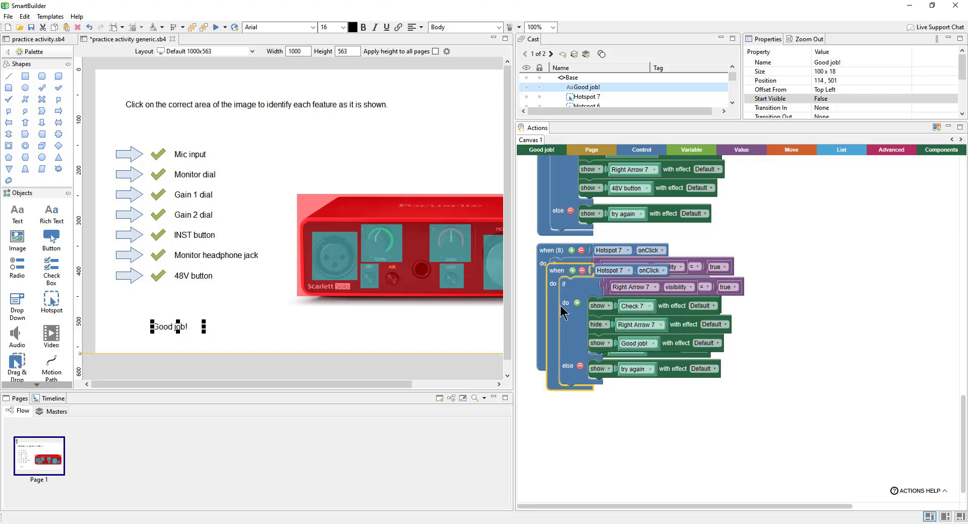
left_click_drag(562, 310, 552, 430)
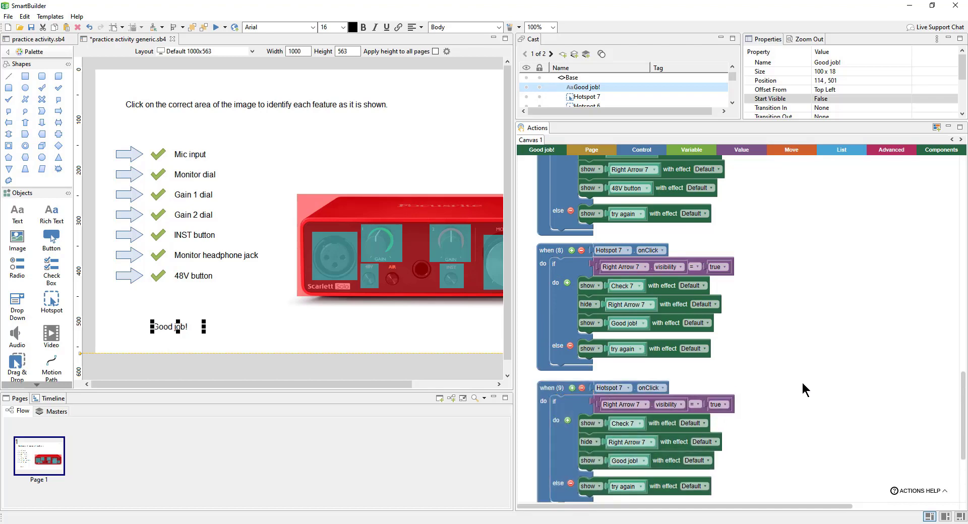
left_click(627, 390)
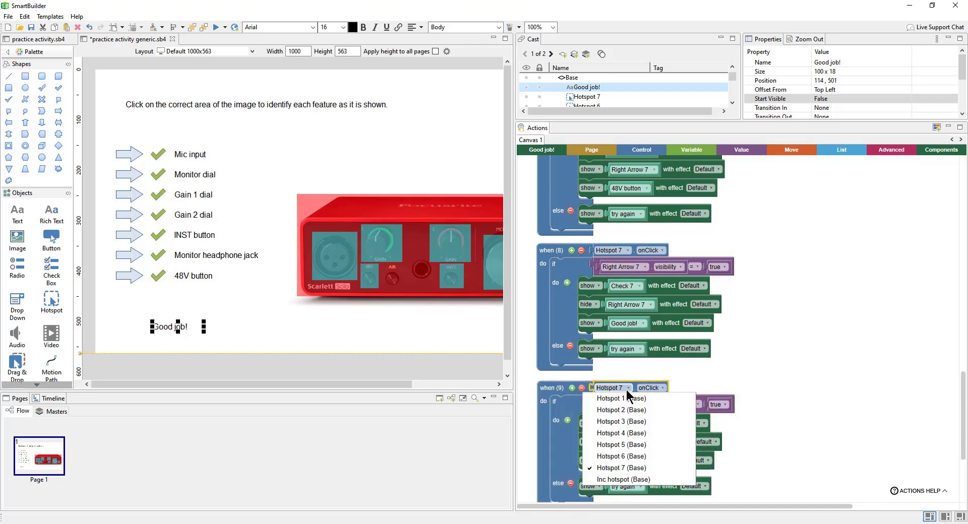
left_click(637, 482)
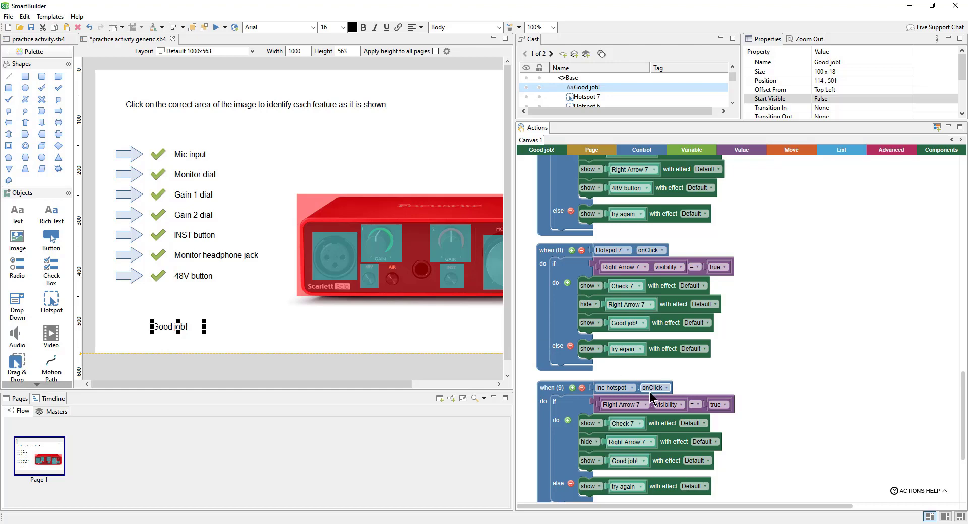
- In the Inc hotspot event, move the show try again action out of the condition and delete the if/else block
left_click_drag(674, 492, 656, 405)
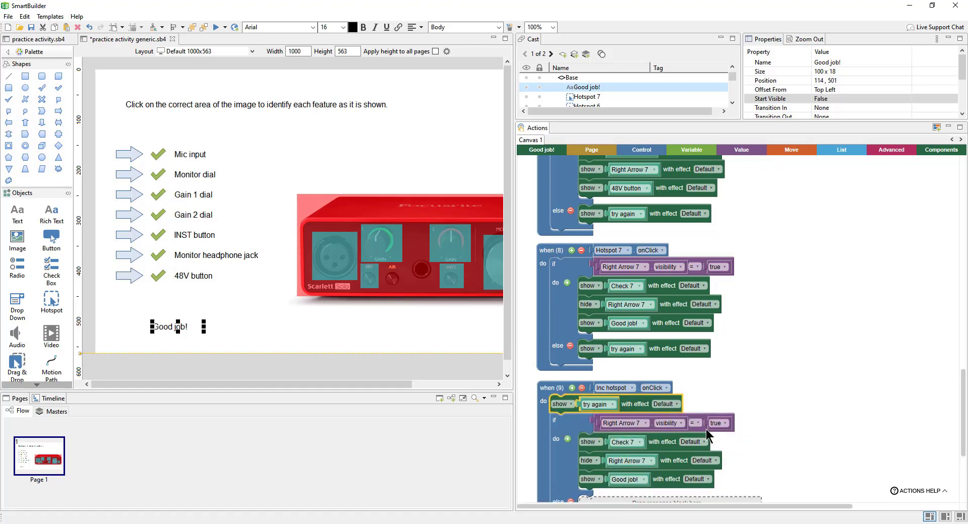
left_click(588, 426)
key("Delete")
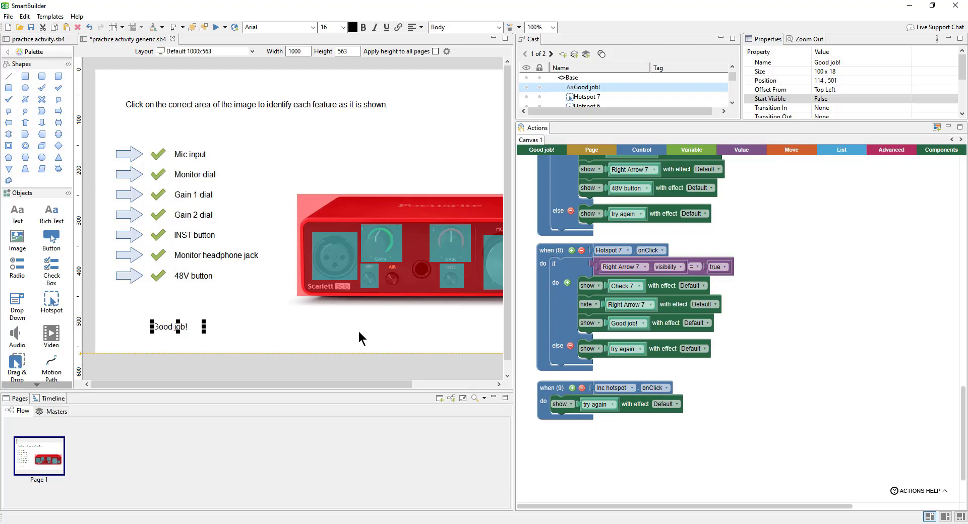
- Preview the page and test two wrong answers for Mic input, one on the device body and one on the INST button, dismissing the feedback
left_click(216, 29)
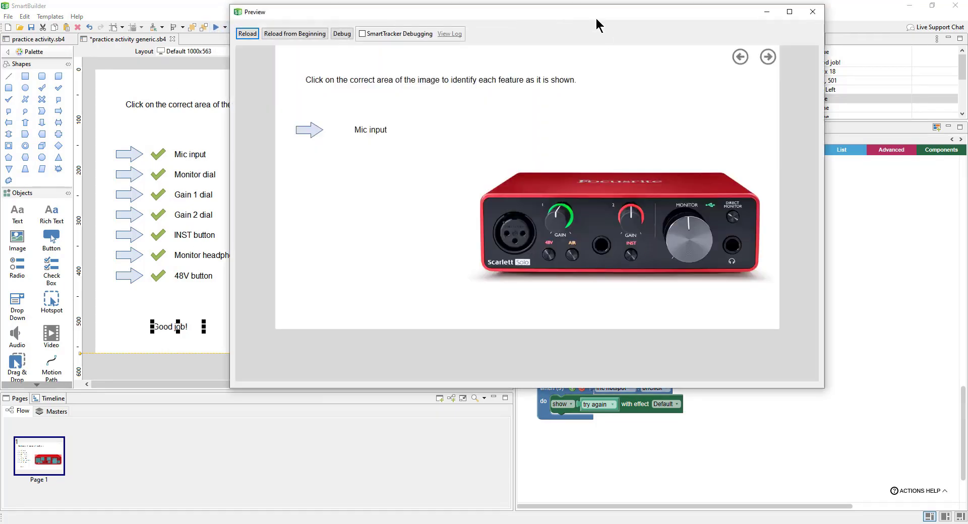
left_click_drag(595, 15, 526, 37)
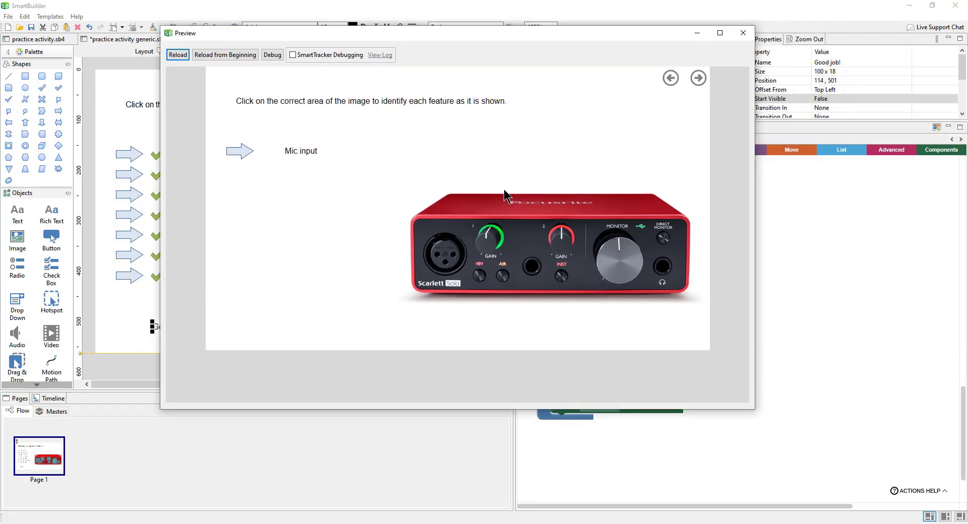
left_click(659, 212)
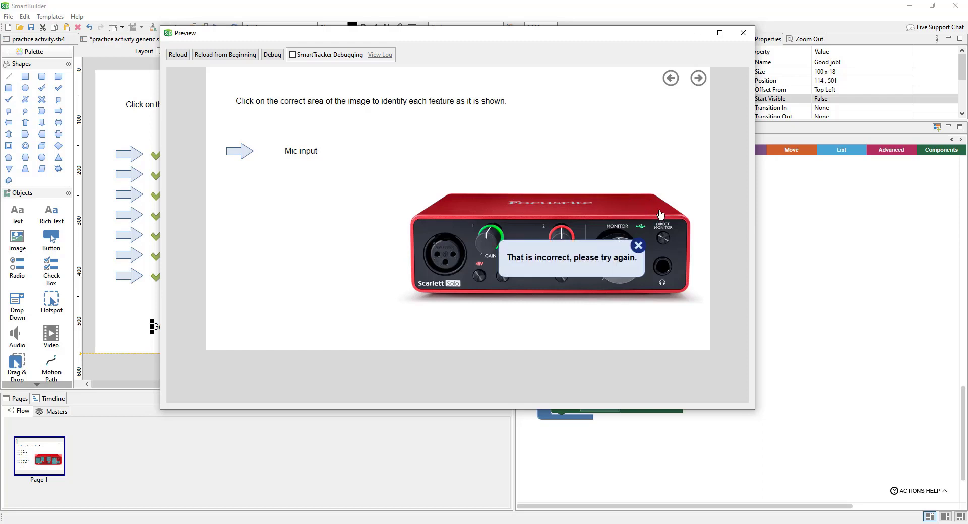
left_click(639, 246)
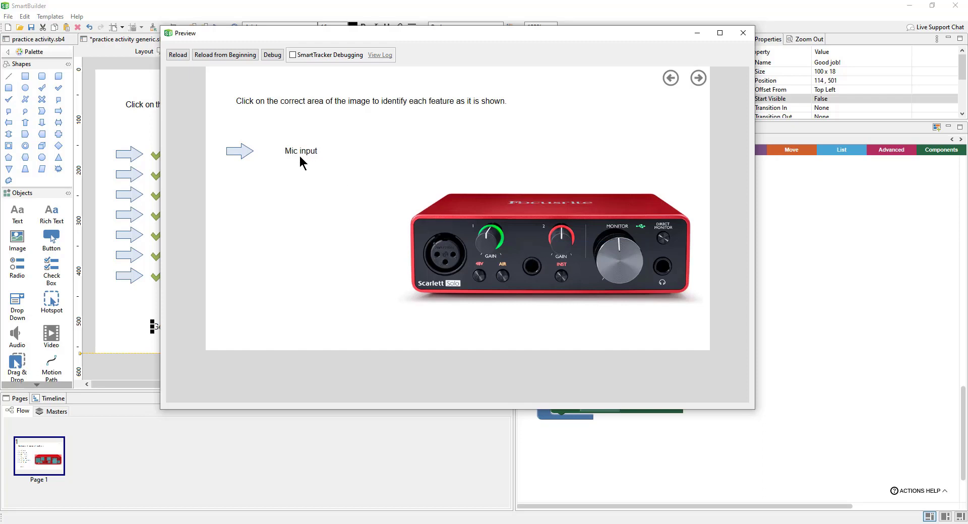
left_click(559, 274)
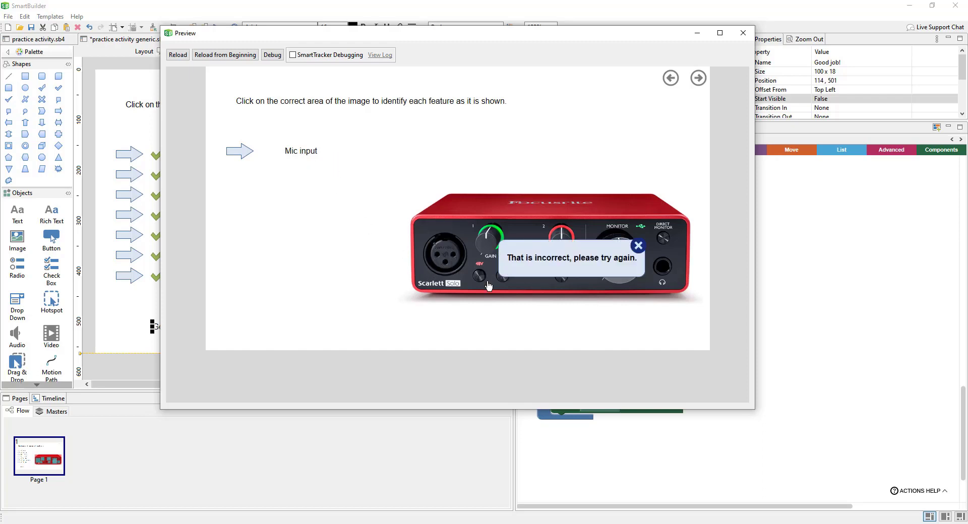
left_click(638, 246)
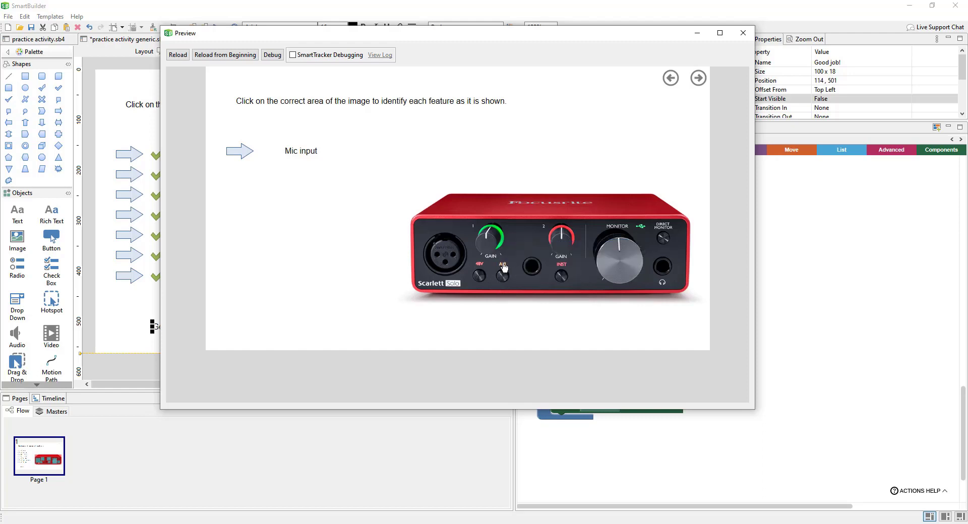
- In the preview, identify the Mic input, test a wrong answer for Monitor dial, and identify the Monitor and Gain 1 dials
left_click(455, 259)
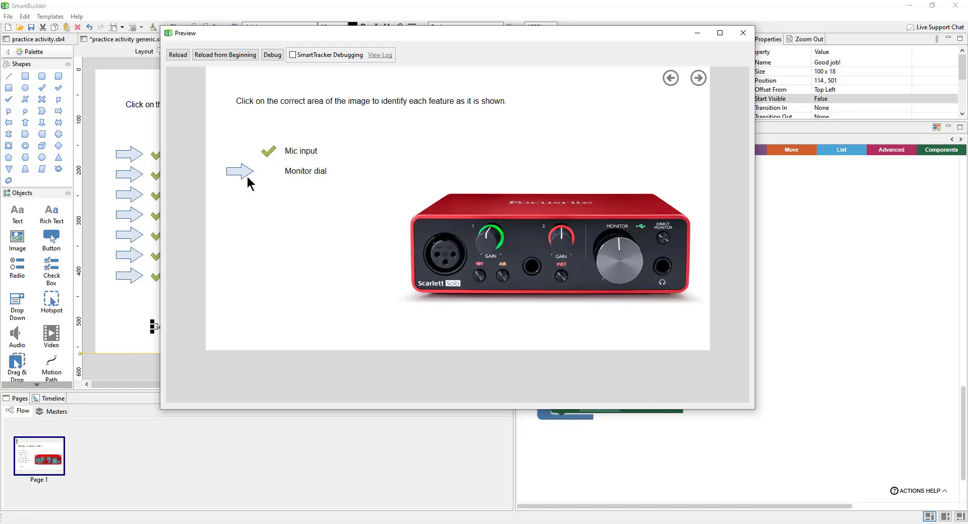
left_click(442, 262)
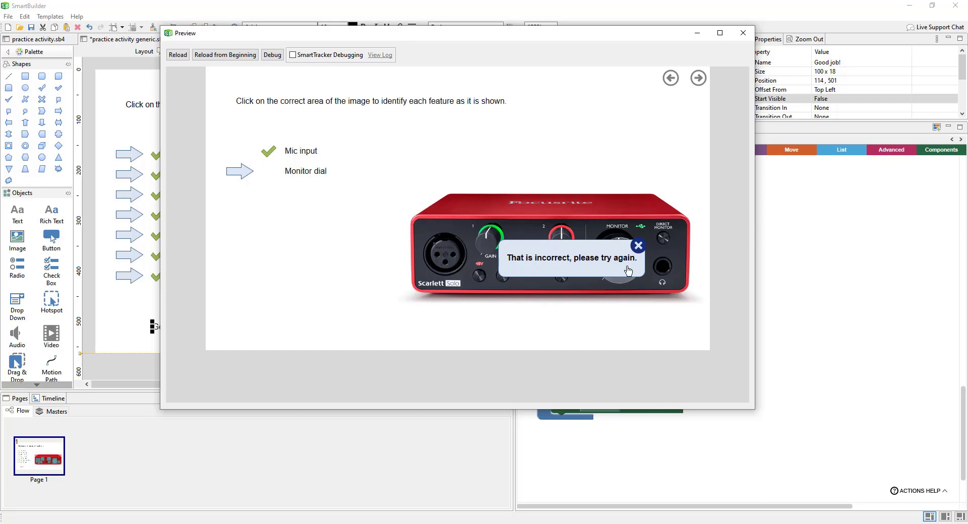
left_click(638, 246)
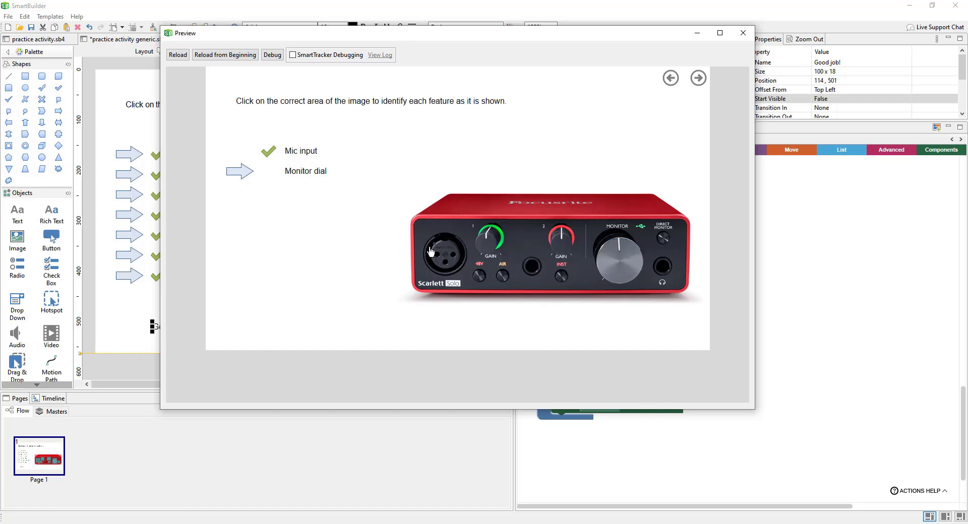
left_click(625, 255)
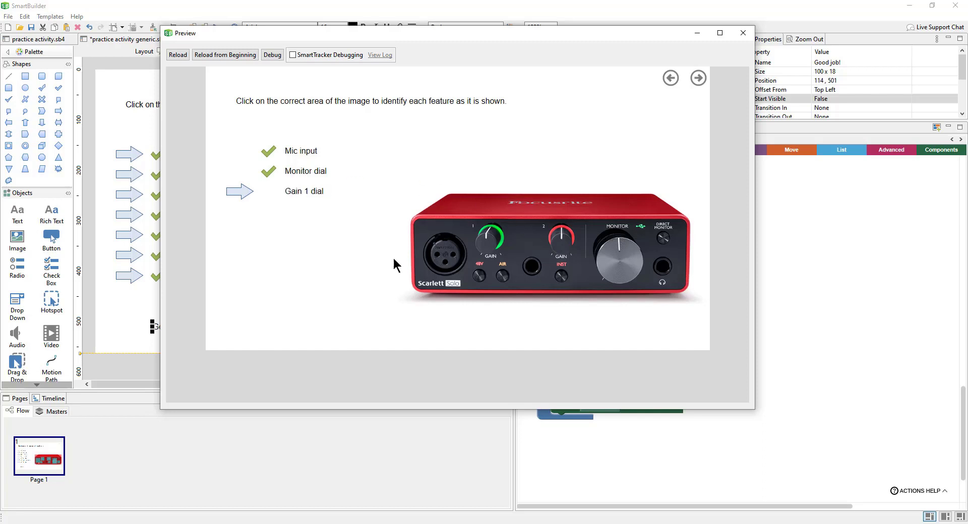
left_click(488, 242)
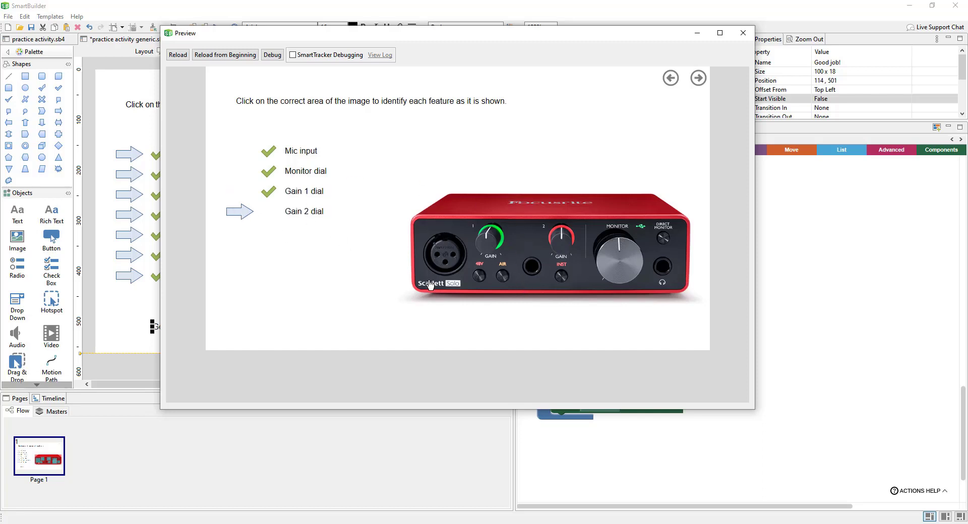
- Test a wrong answer for Gain 2 dial, identify all remaining features through the 48V button, and close the preview
left_click(439, 255)
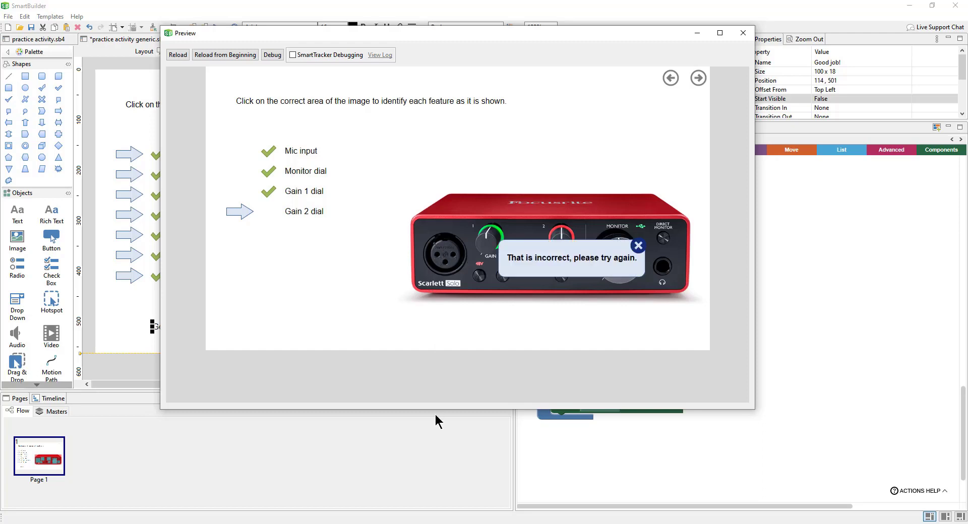
left_click(636, 247)
left_click(560, 245)
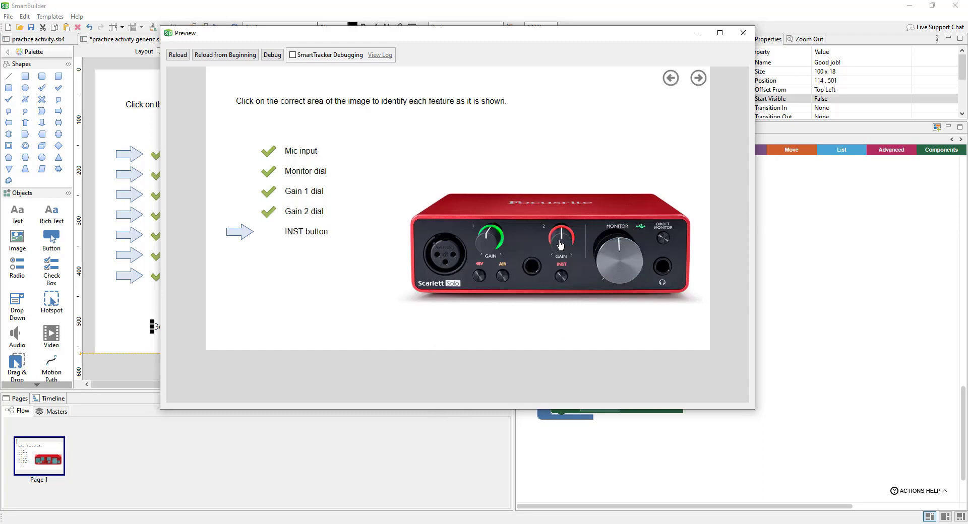
left_click(567, 282)
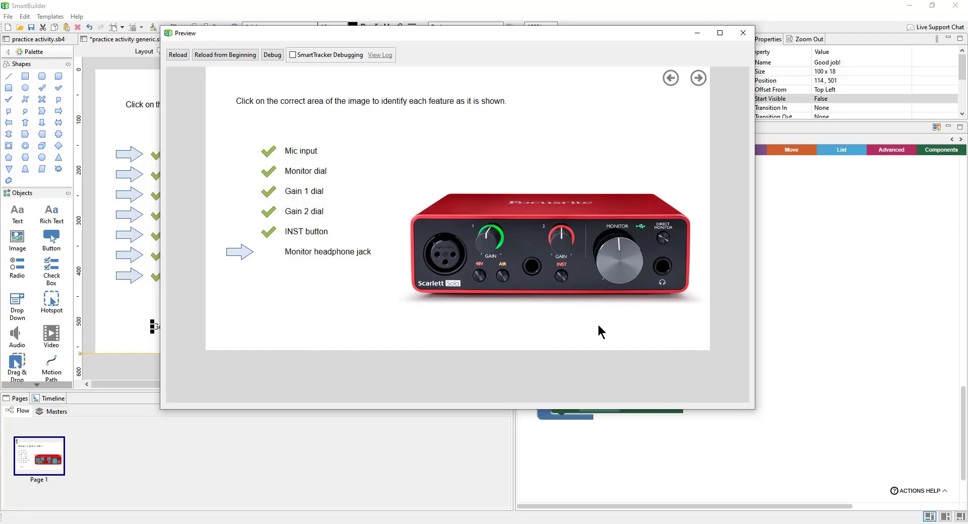
left_click(650, 275)
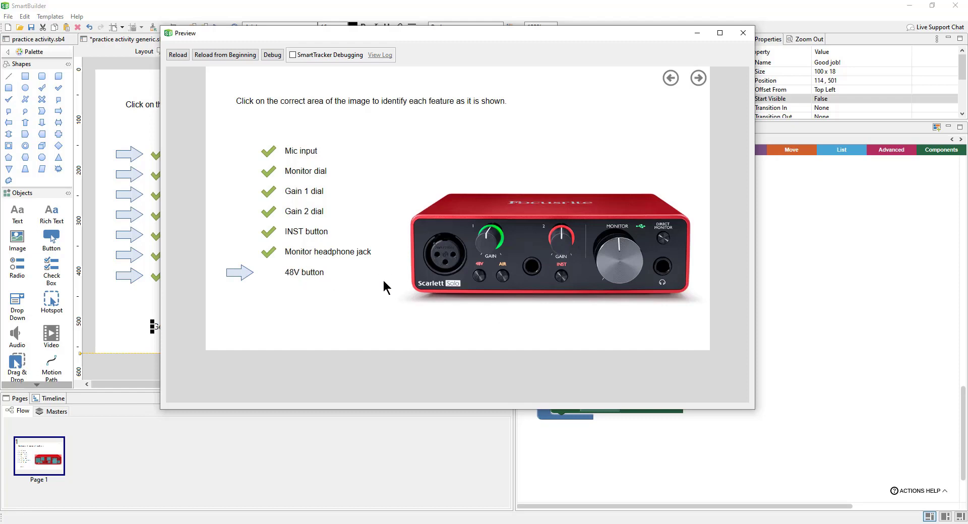
left_click(482, 278)
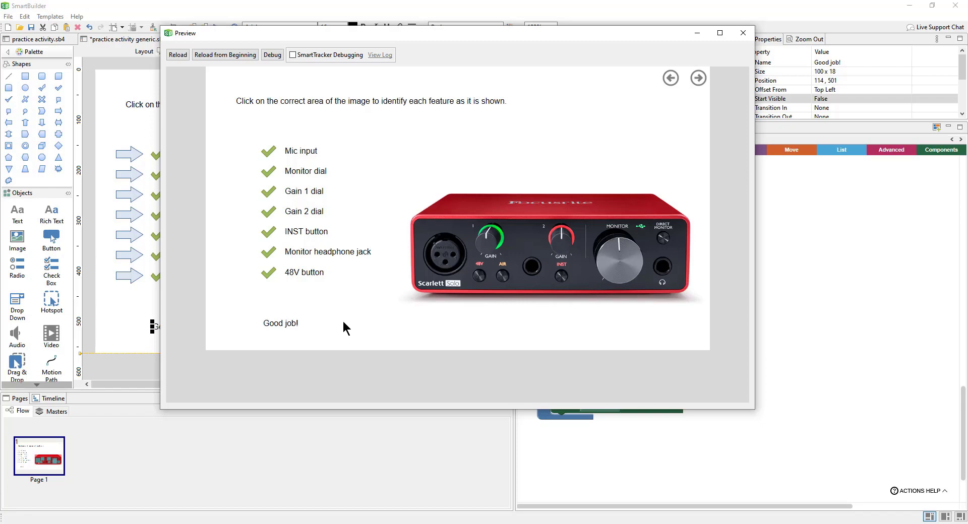
left_click(742, 34)
- Move all seven right arrows horizontally to position 90, beside the feature labels and overlapping the check marks
left_click_drag(104, 131, 162, 295)
key("Right")
key("Right")
key("Right")
key("Right")
key("Right")
key("Right")
key("Right")
key("Right")
key("Right")
key("Right")
key("Right")
key("Right")
key("Right")
key("Right")
key("Right")
key("Right")
key("Right")
key("Right")
key("Right")
key("Right")
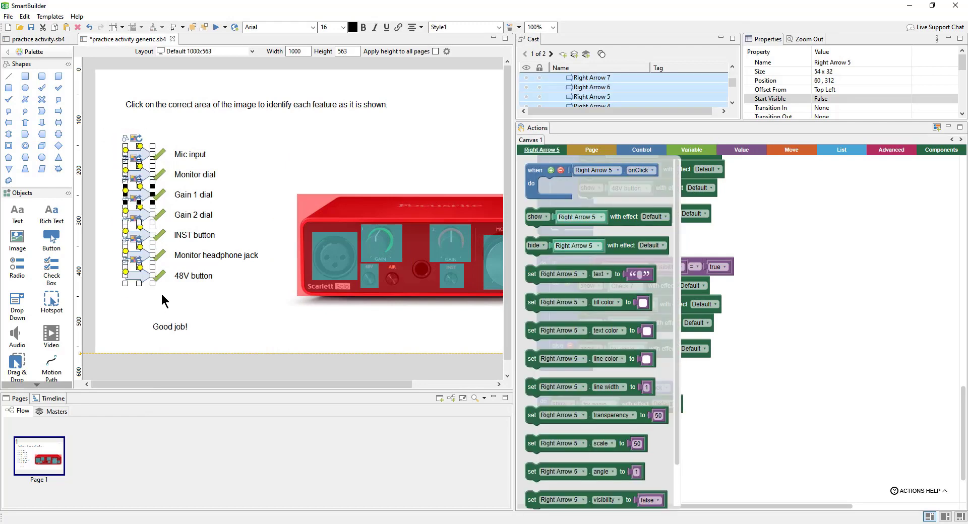
key("Left")
key("Left")
key("Left")
key("Left")
key("Left")
key("Left")
key("Left")
key("Left")
key("Left")
key("Left")
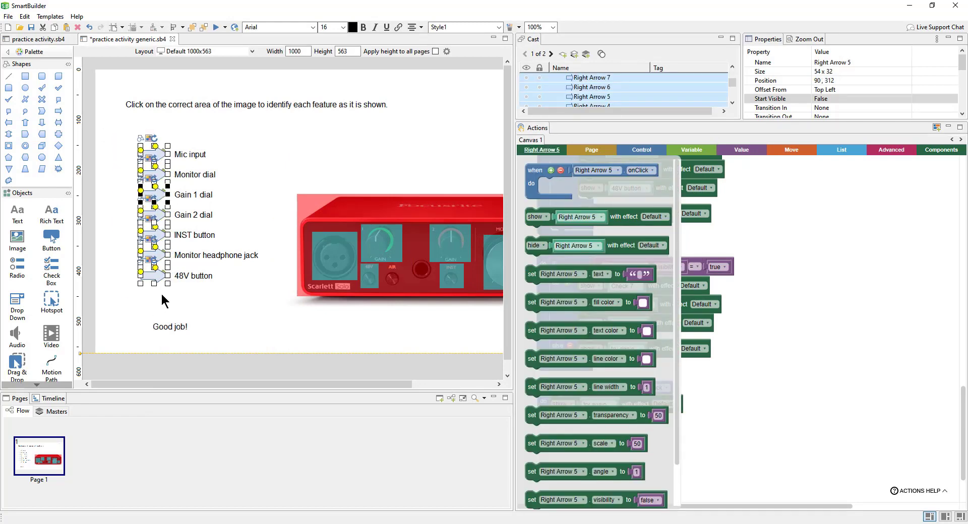
left_click(260, 172)
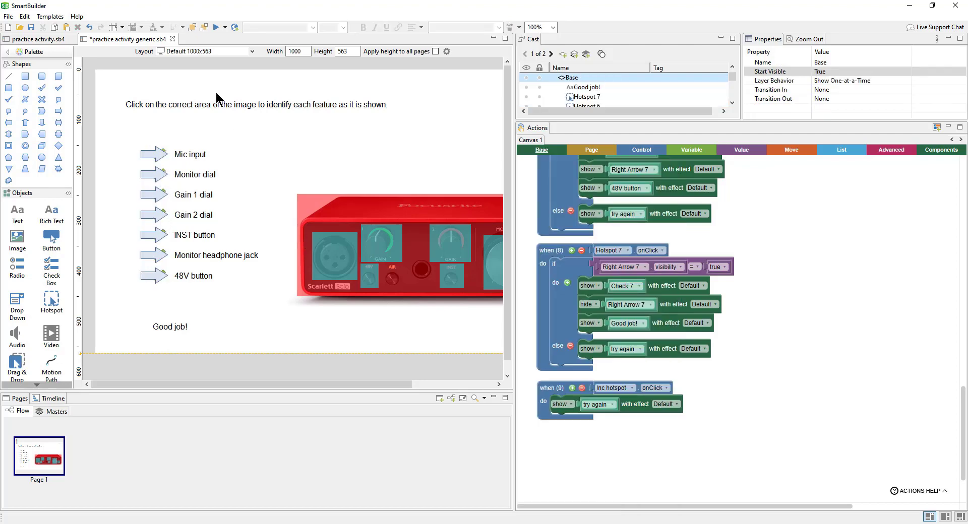
- Preview the page again and identify the Mic input to check the new arrow placement
left_click(220, 26)
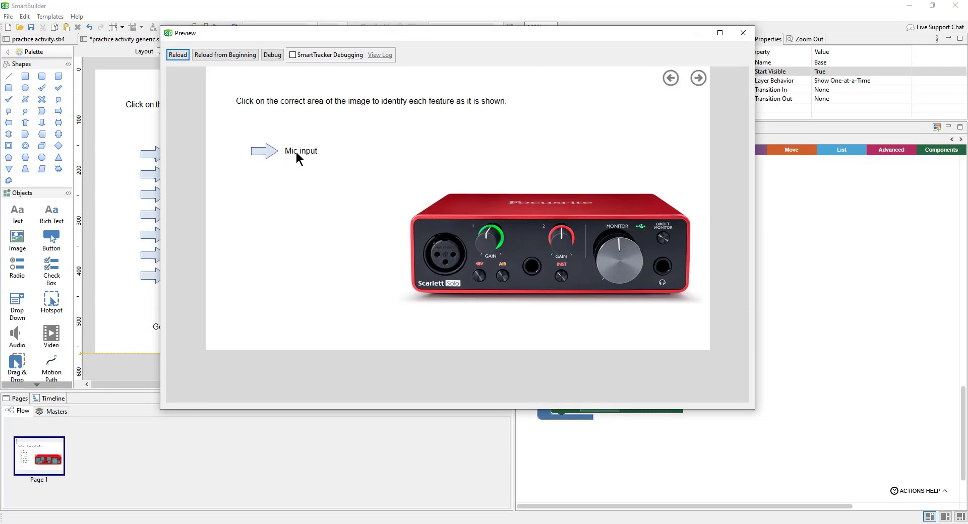
left_click(455, 255)
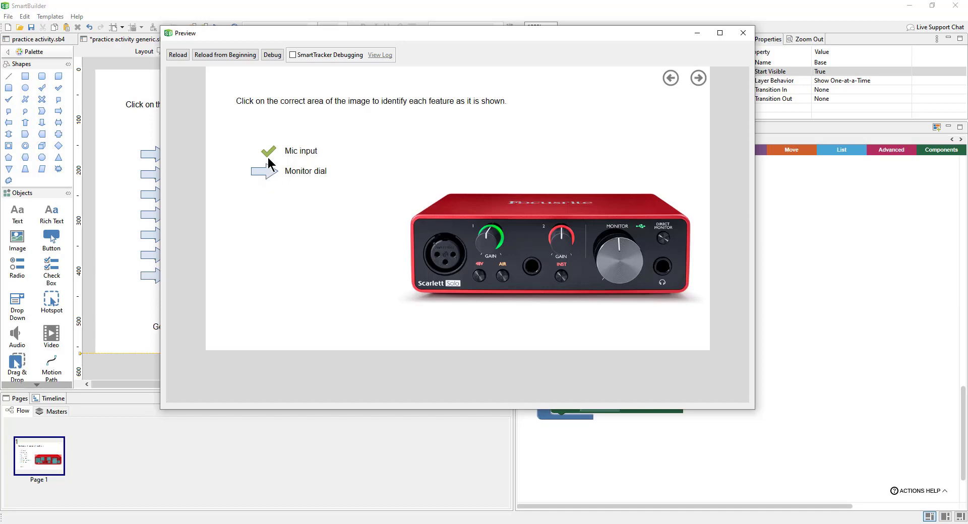
- Close the preview, return to the first action block, and enlarge the Cast list to show more page objects
left_click(745, 37)
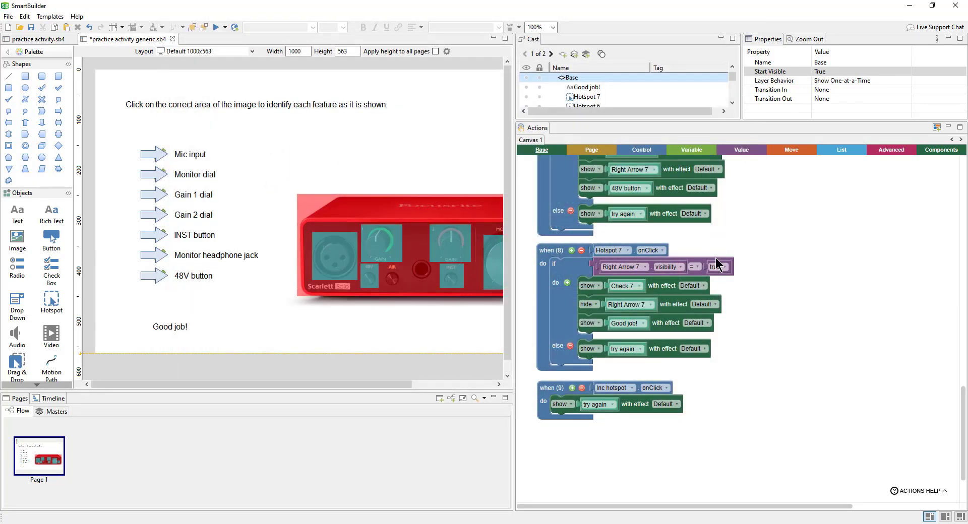
scroll(852, 343, "up", 4)
scroll(850, 459, "up", 10)
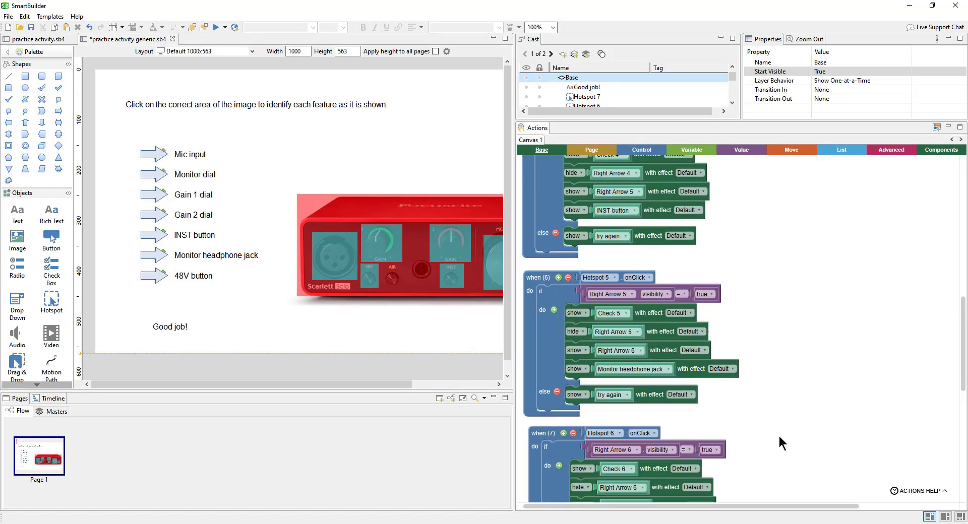
scroll(815, 413, "up", 3)
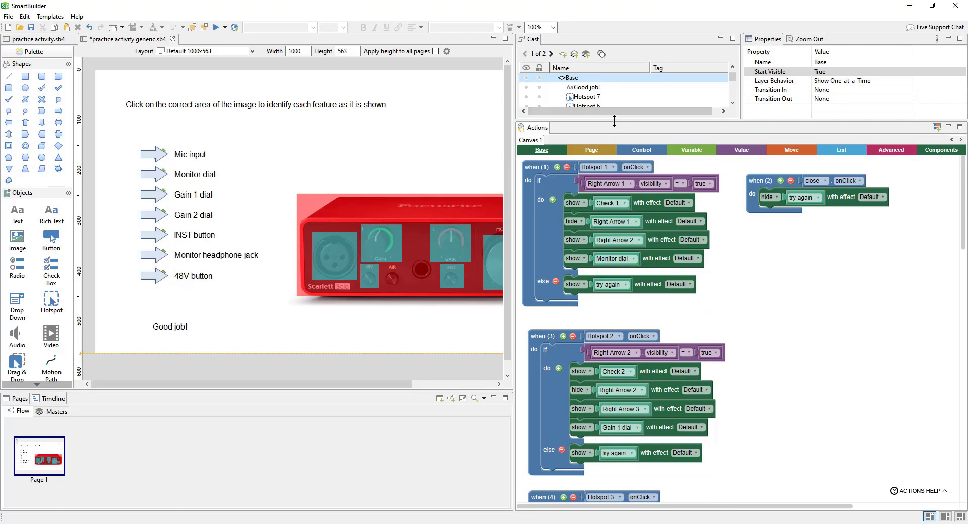
left_click_drag(615, 121, 616, 243)
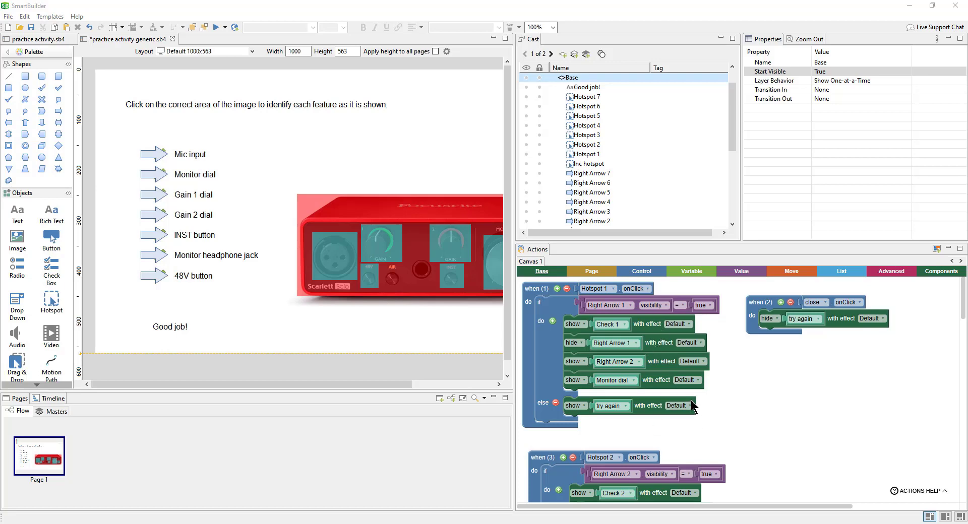
- Move Check 1 through Check 7 above the right arrows in the stacking order and set their size to 35 x 35
scroll(594, 184, "down", 4)
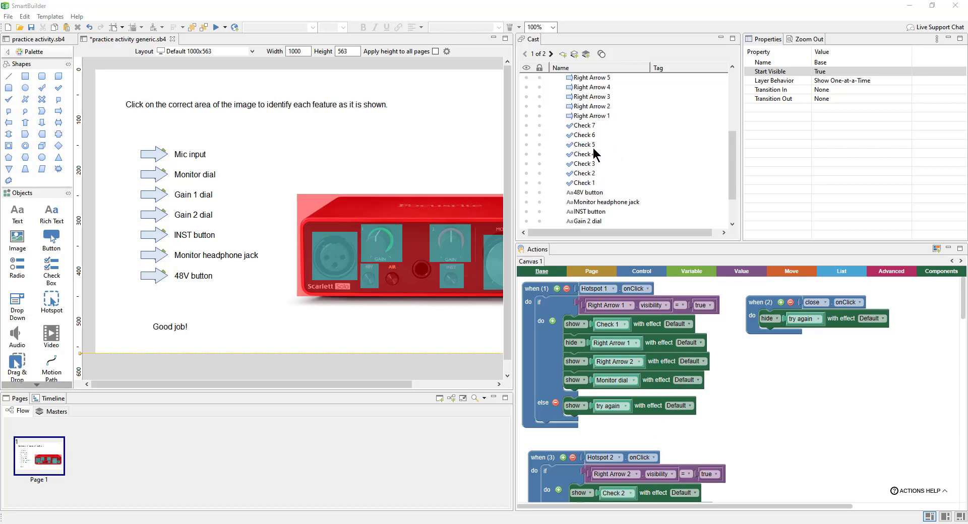
left_click(595, 127)
left_click(593, 184, "shift")
scroll(595, 174, "up", 3)
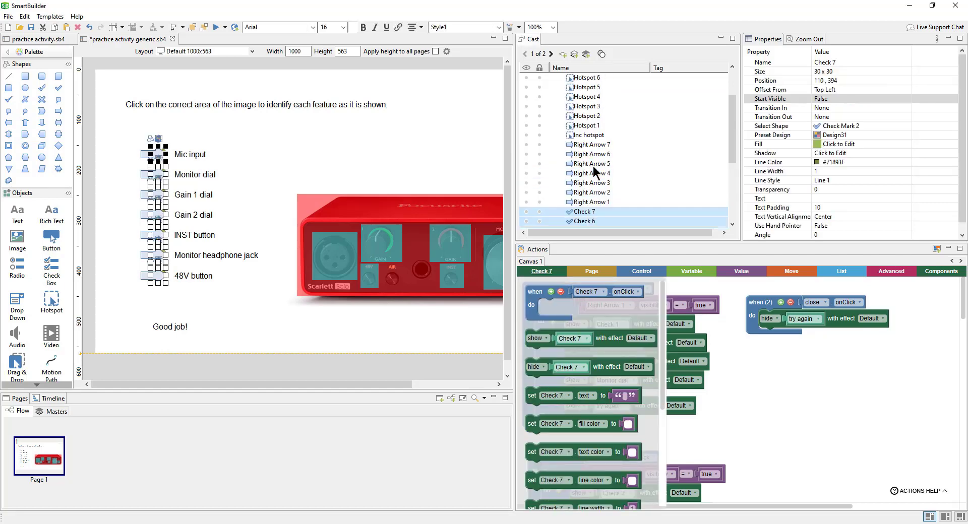
left_click_drag(590, 213, 592, 146)
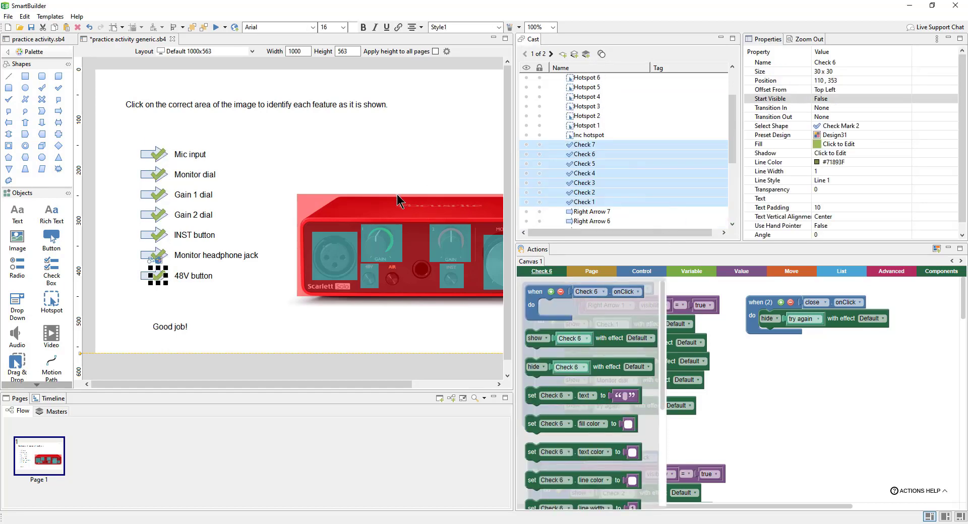
left_click(818, 73)
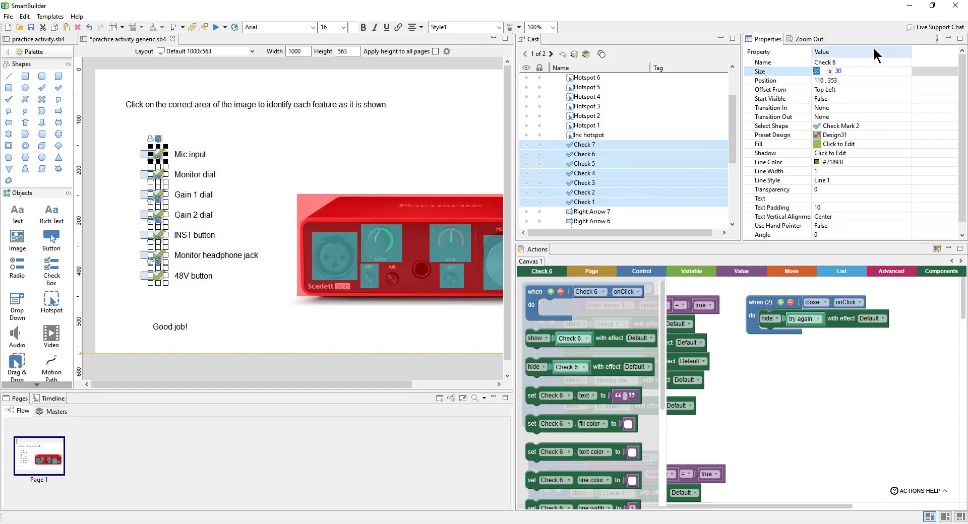
key("Return")
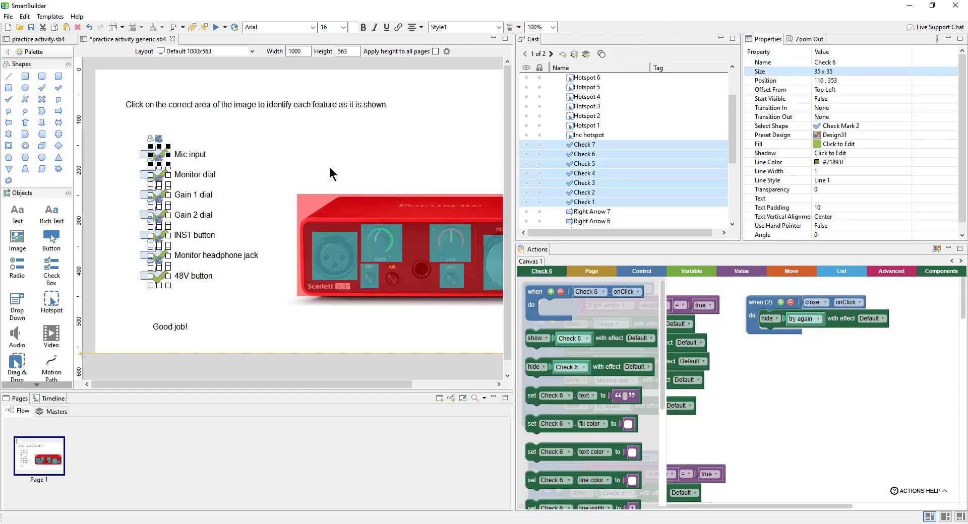
- Select all seven check marks on the page and nudge them up slightly in line with the feature labels
left_click(175, 120)
left_click(161, 156)
left_click(159, 177, "shift")
left_click(159, 200, "shift")
left_click(159, 219, "shift")
left_click(159, 242, "shift")
left_click(158, 254, "shift")
left_click(160, 275, "shift")
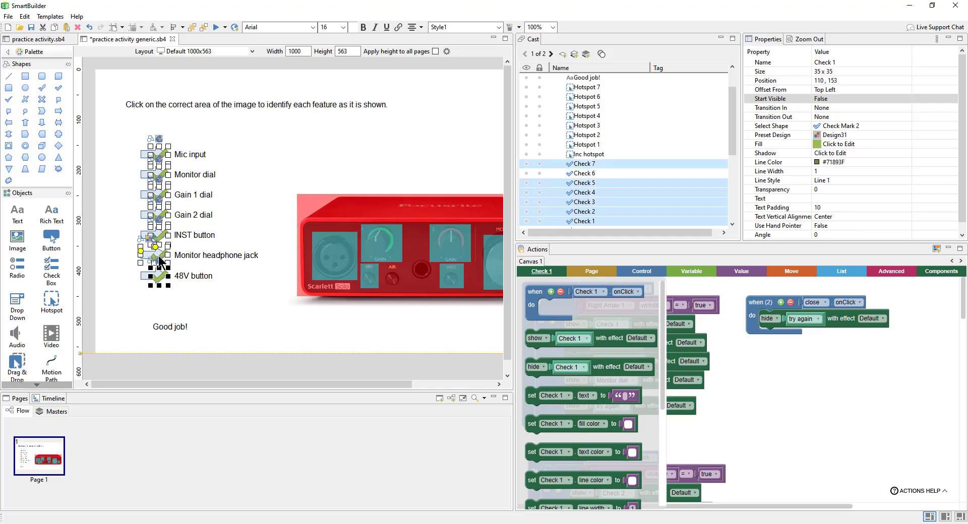
left_click(145, 259, "shift")
left_click(167, 254, "shift")
key("Up")
key("Up")
key("Up")
key("Up")
key("Up")
key("Up")
left_click(228, 267)
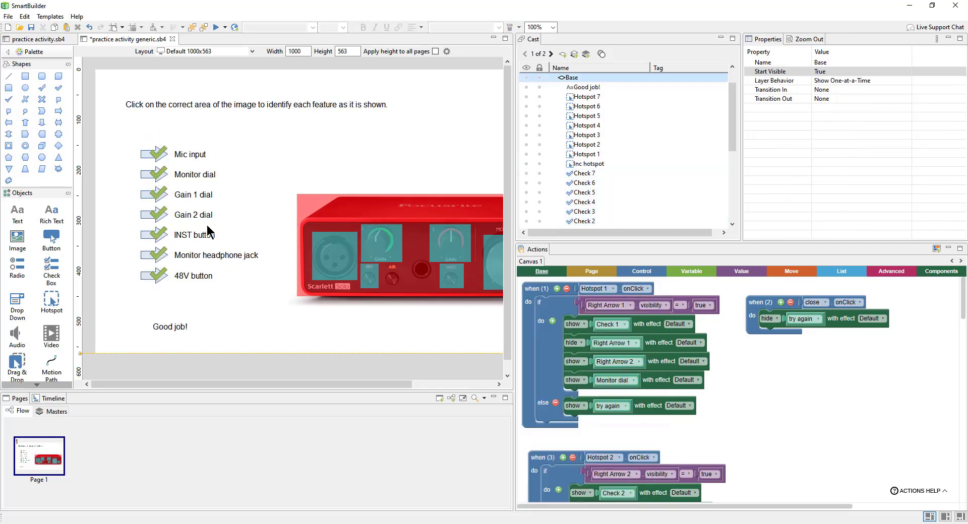
- Preview the page, identify the Mic input, test and dismiss a wrong answer for Monitor dial, and identify the Monitor dial
left_click(216, 28)
left_click(457, 260)
left_click(496, 247)
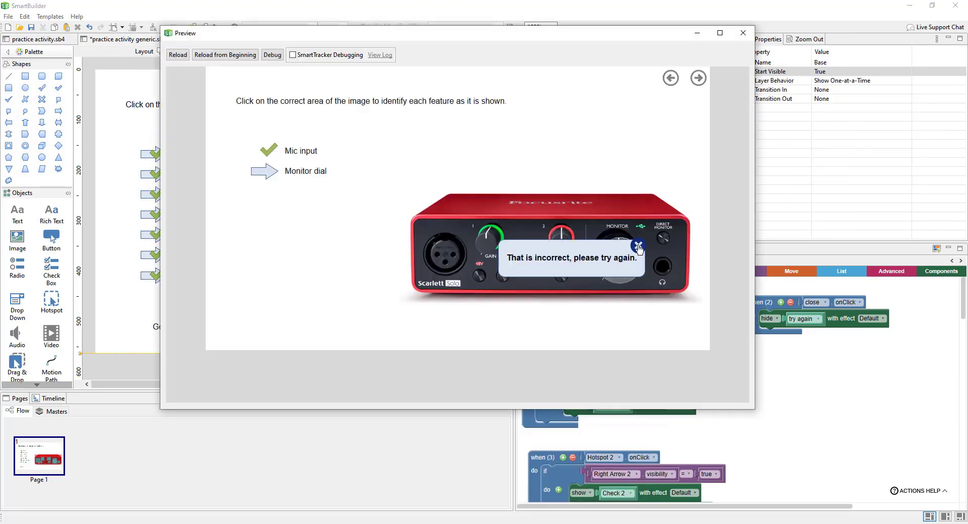
left_click(631, 251)
left_click(627, 258)
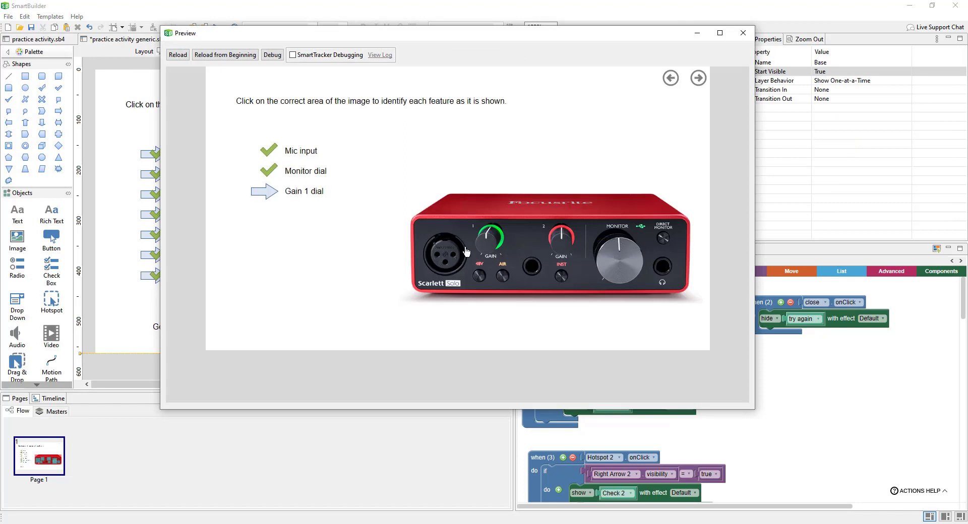
- Test answering Gain 1 dial through INST button while the incorrect-answer message stays open, dismiss the message, and close the preview
left_click(443, 266)
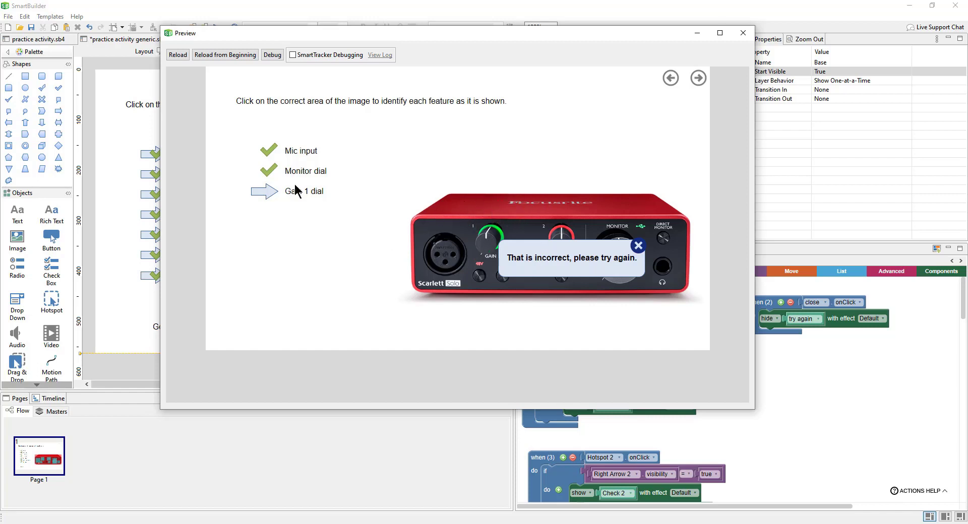
left_click(489, 247)
left_click(561, 241)
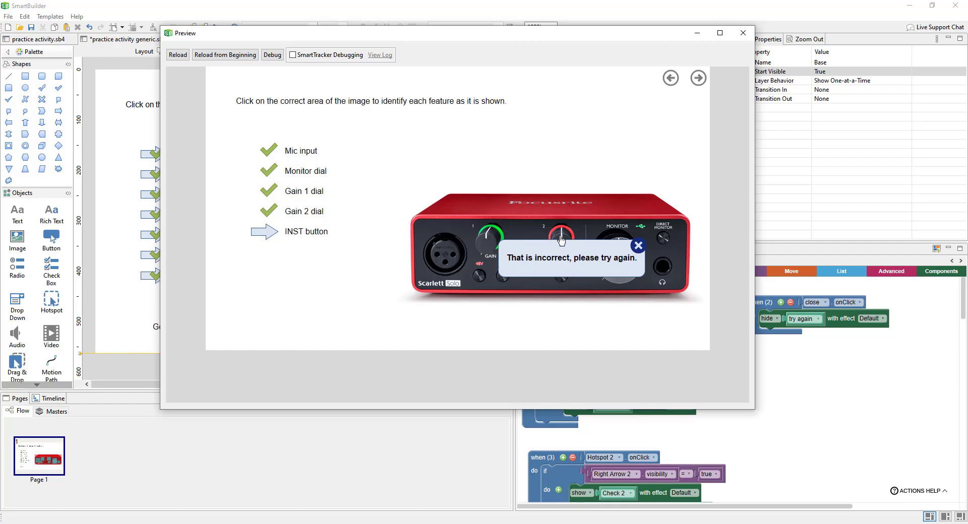
left_click(565, 284)
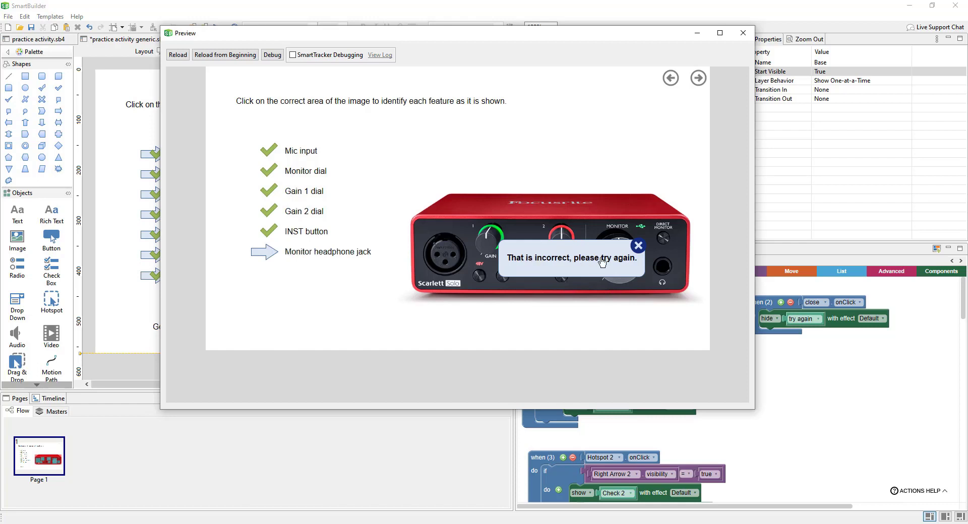
left_click(637, 247)
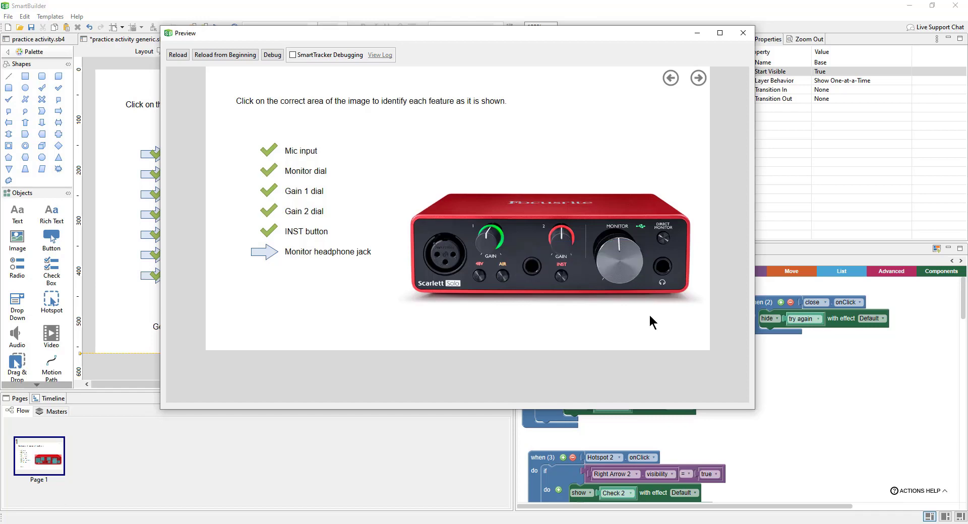
left_click(743, 32)
- On the try again layer, draw a rectangle about 596 x 281 covering the interface image and place it behind the incorrect-answer message
left_click(580, 97)
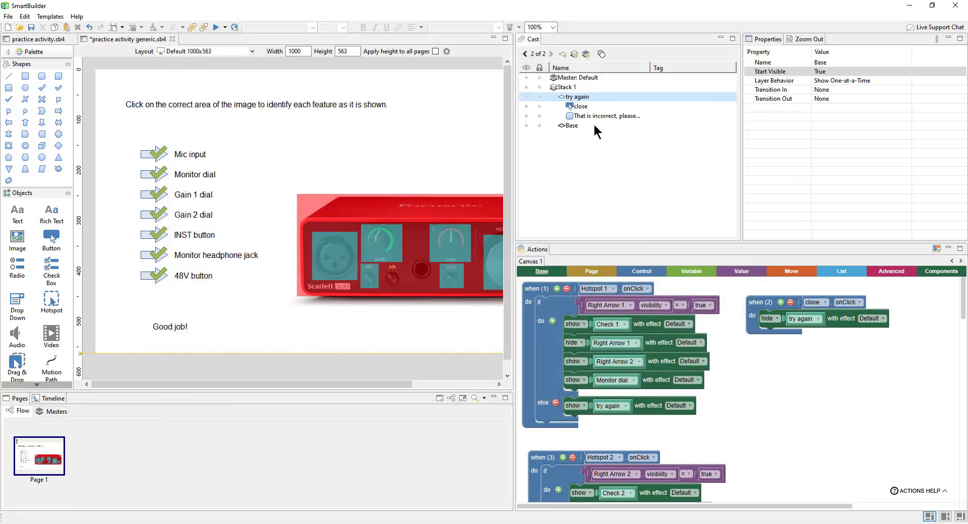
left_click_drag(410, 382, 420, 364)
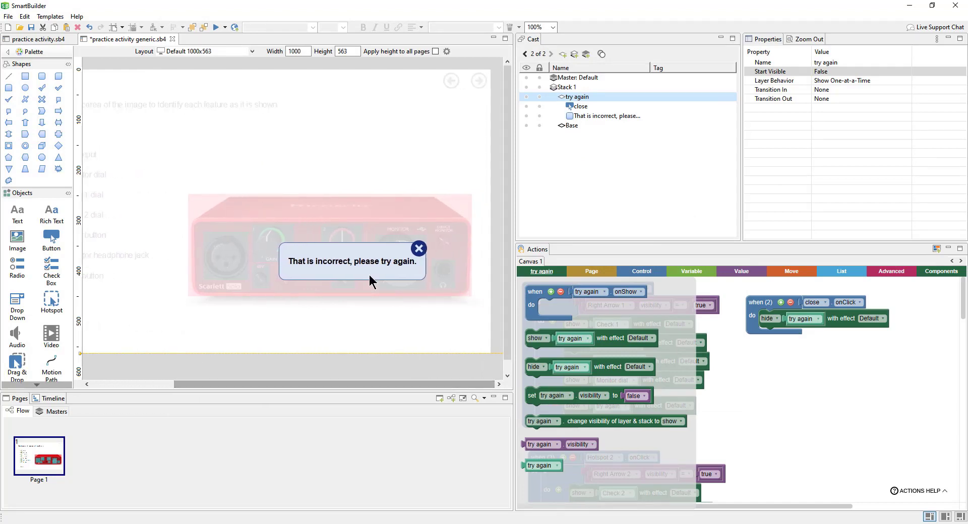
left_click(26, 78)
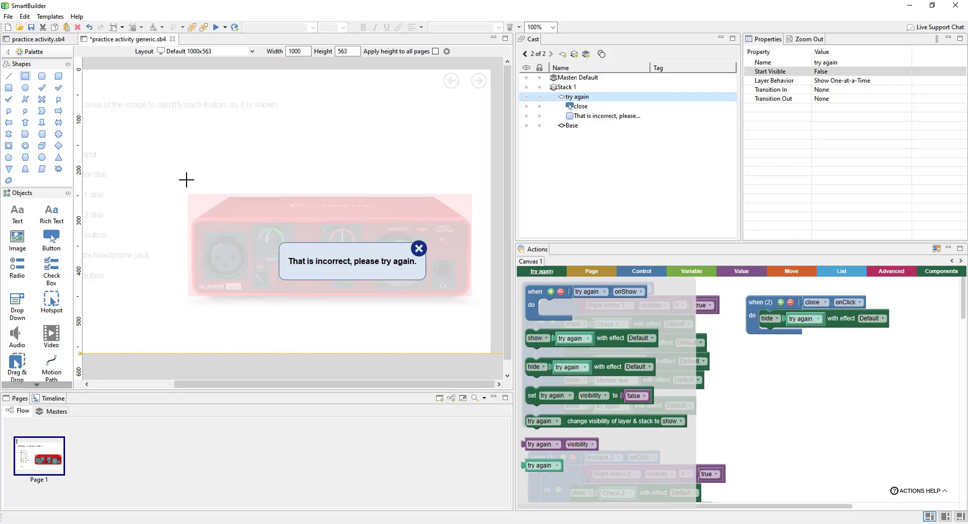
left_click_drag(185, 182, 483, 322)
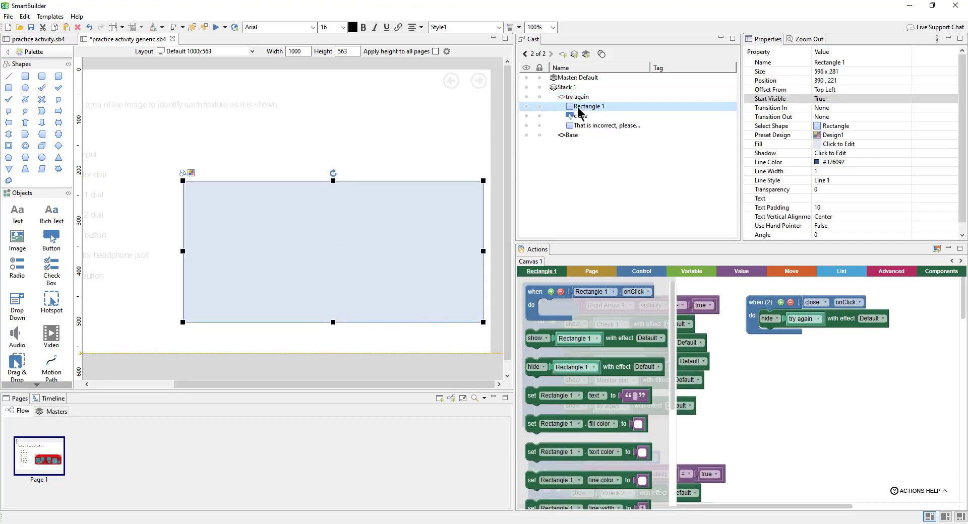
left_click_drag(578, 112, 578, 133)
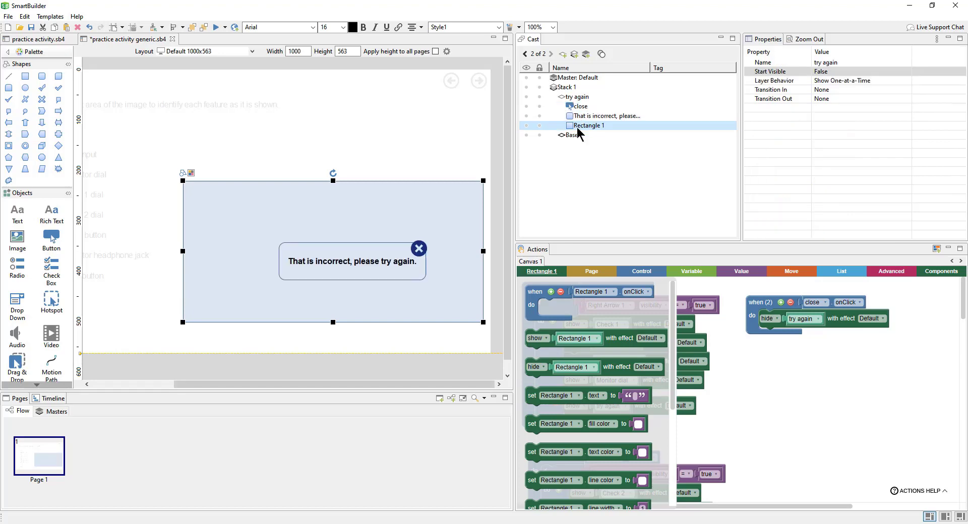
- Remove the outline of the covering rectangle by setting its line width to 0
left_click(364, 221)
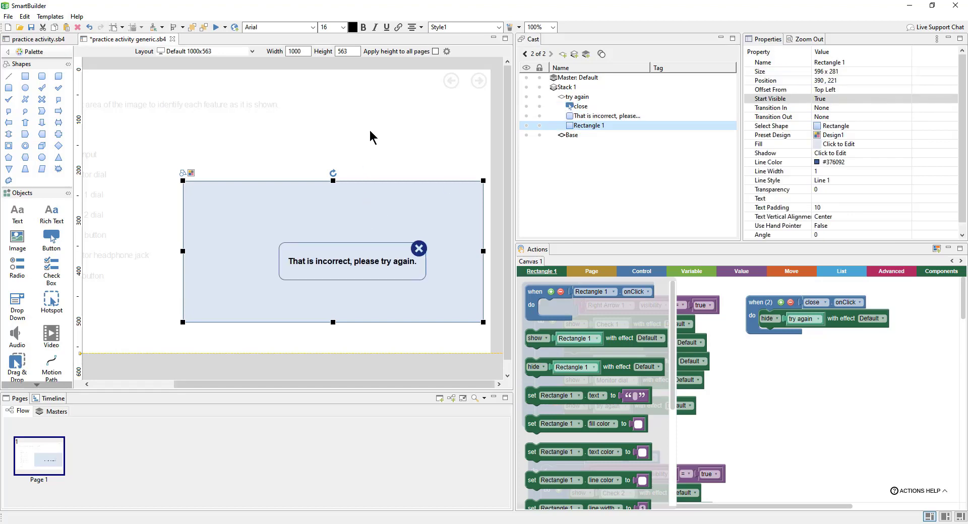
left_click(822, 172)
type("0")
key("Return")
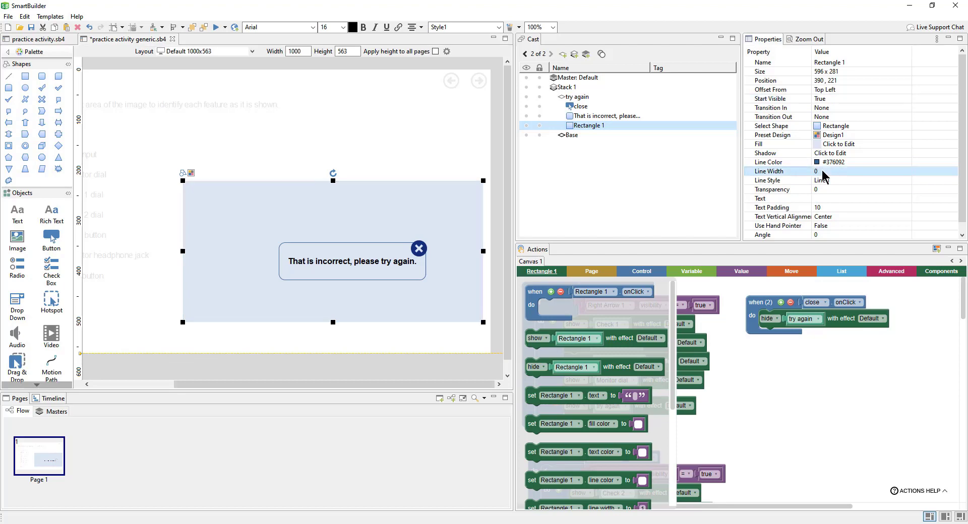
- Give the covering rectangle a solid white fill and set its transparency to 50
left_click(839, 144)
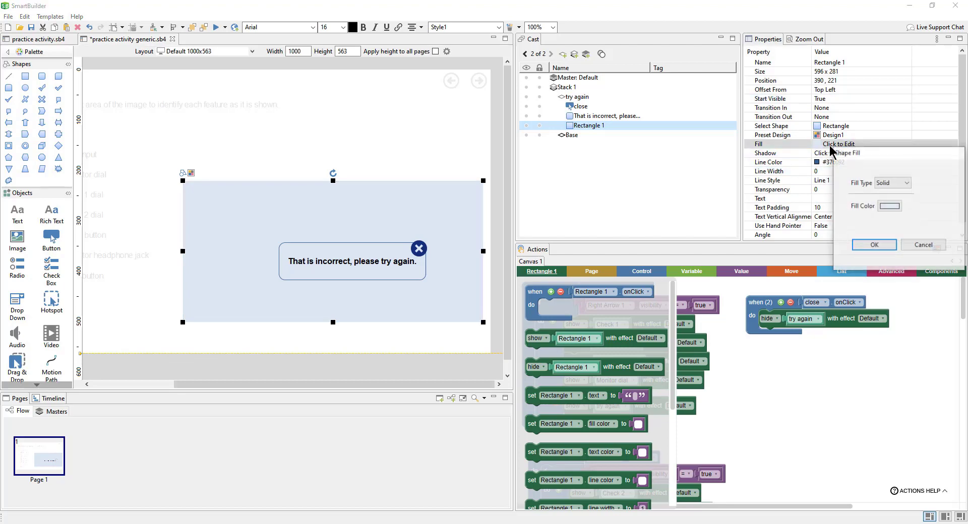
left_click(889, 206)
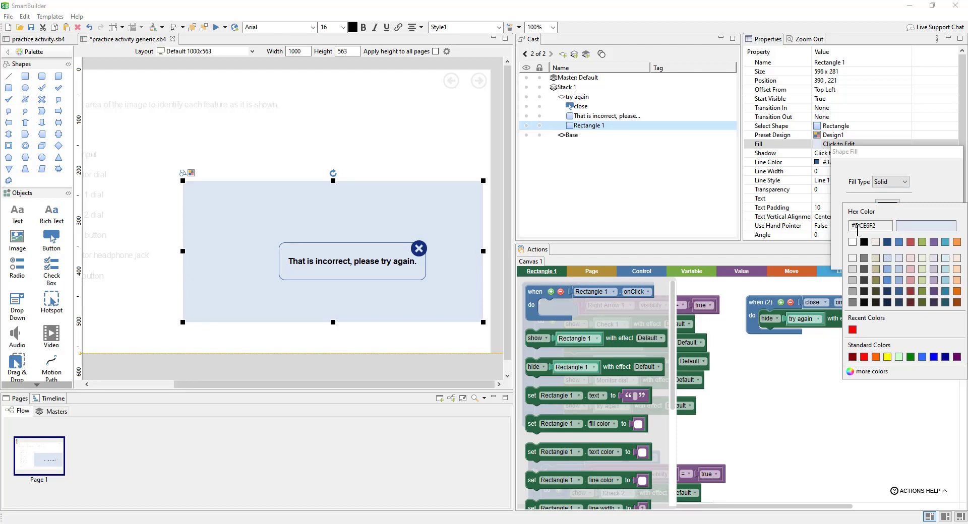
left_click(852, 243)
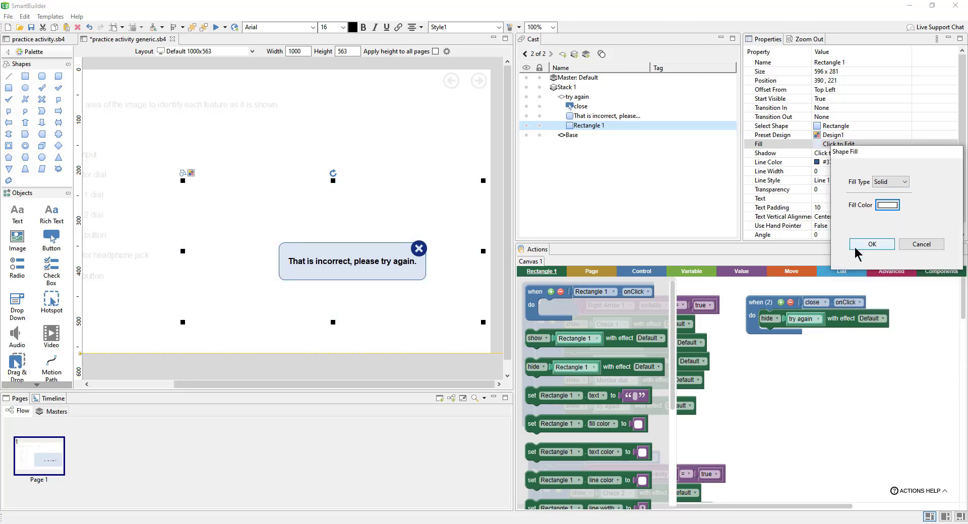
left_click(855, 248)
left_click(837, 192)
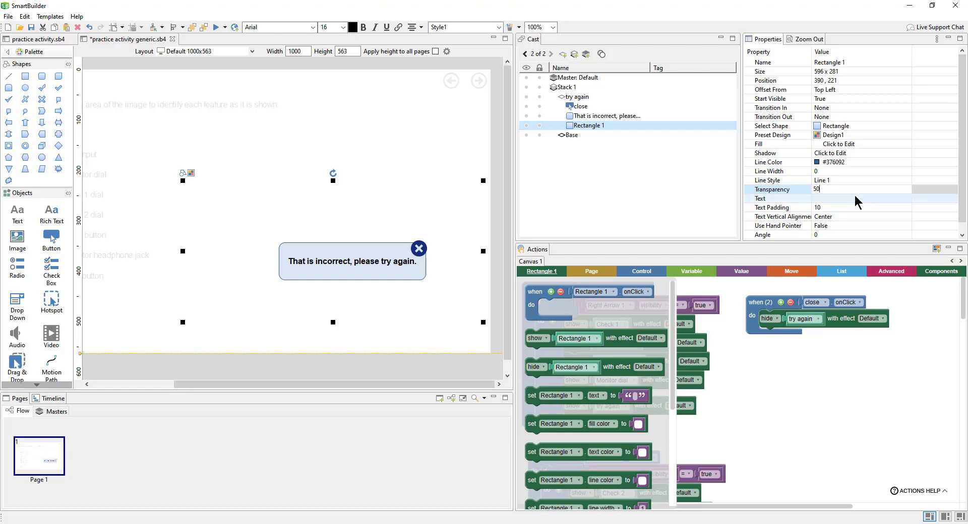
type("50")
key("Return")
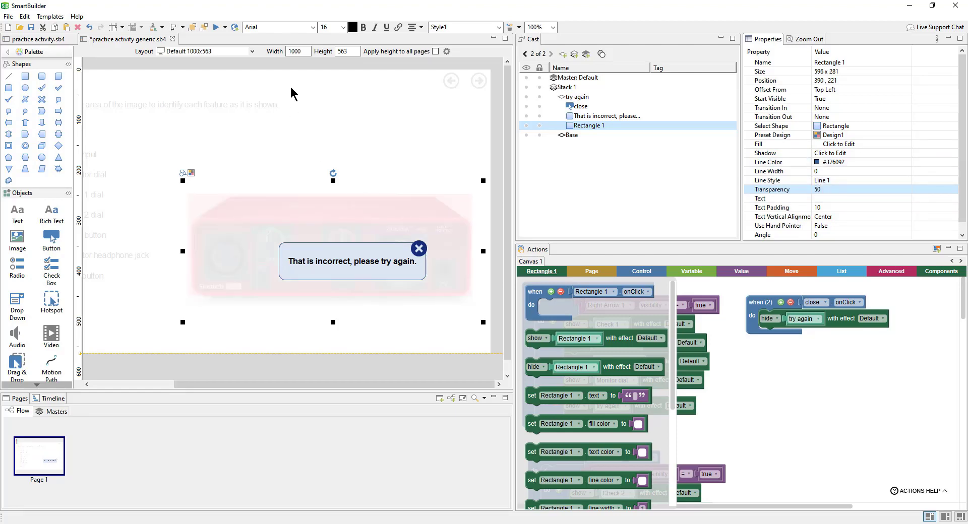
- Preview from the beginning, test and dismiss a wrong answer for Mic input, identify the Mic input, and close the preview
left_click(217, 29)
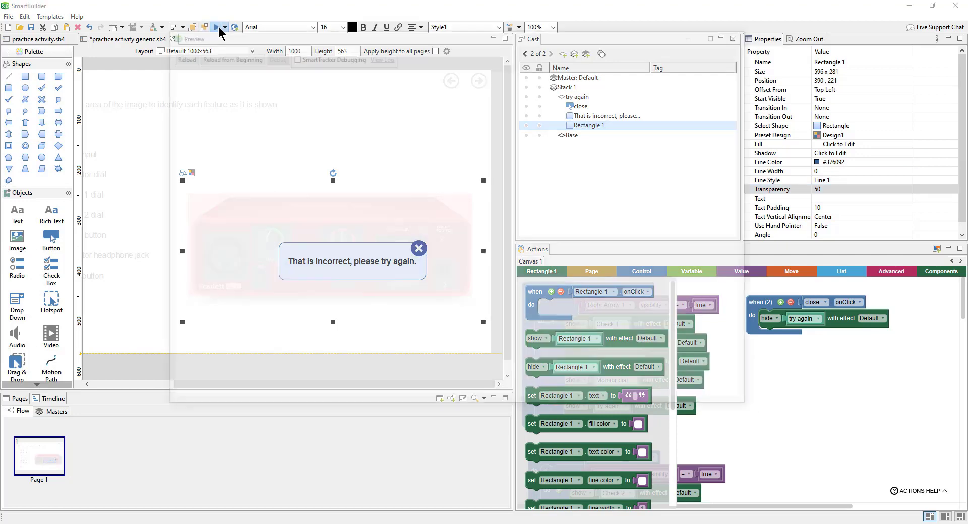
left_click(225, 54)
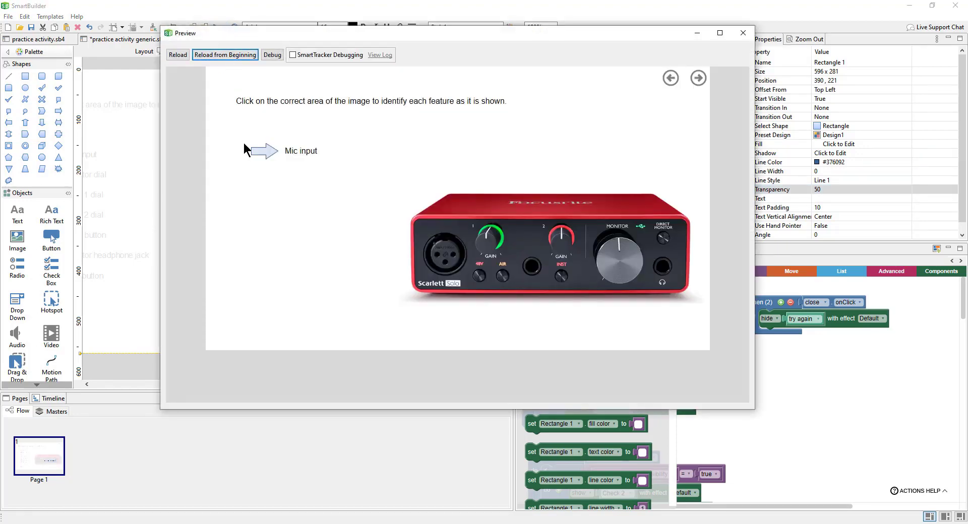
left_click(520, 243)
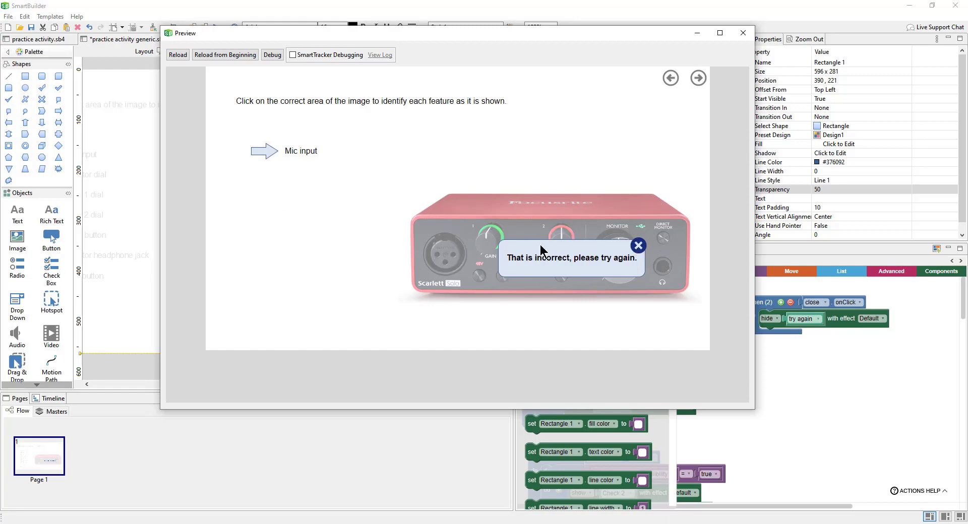
left_click(638, 246)
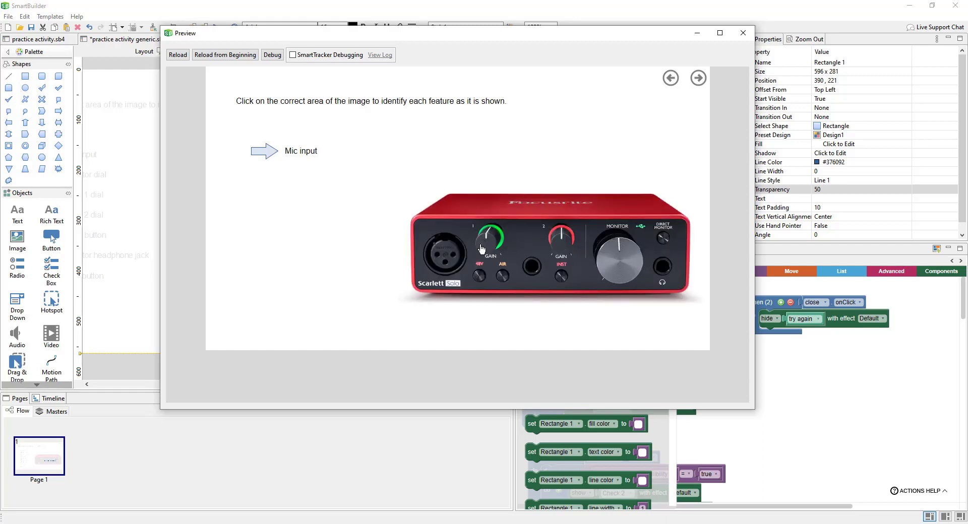
left_click(443, 270)
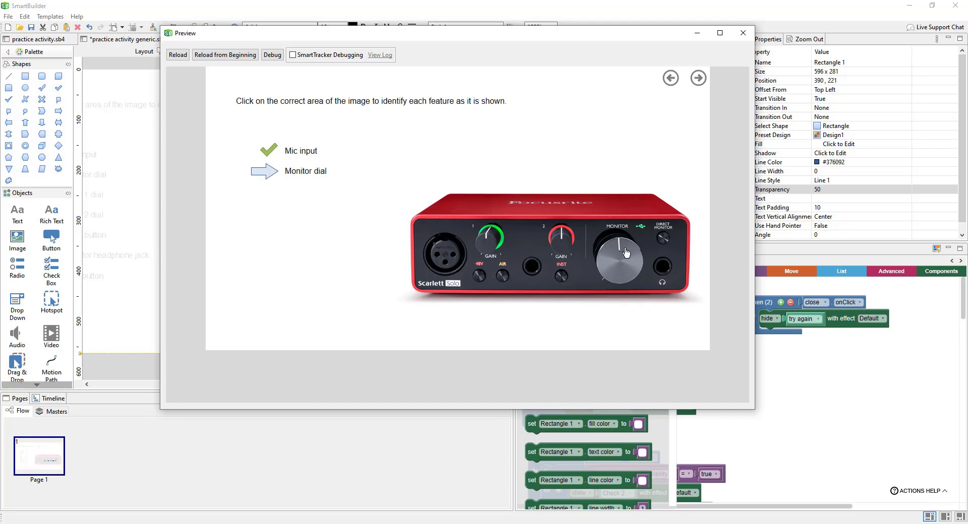
left_click(743, 33)
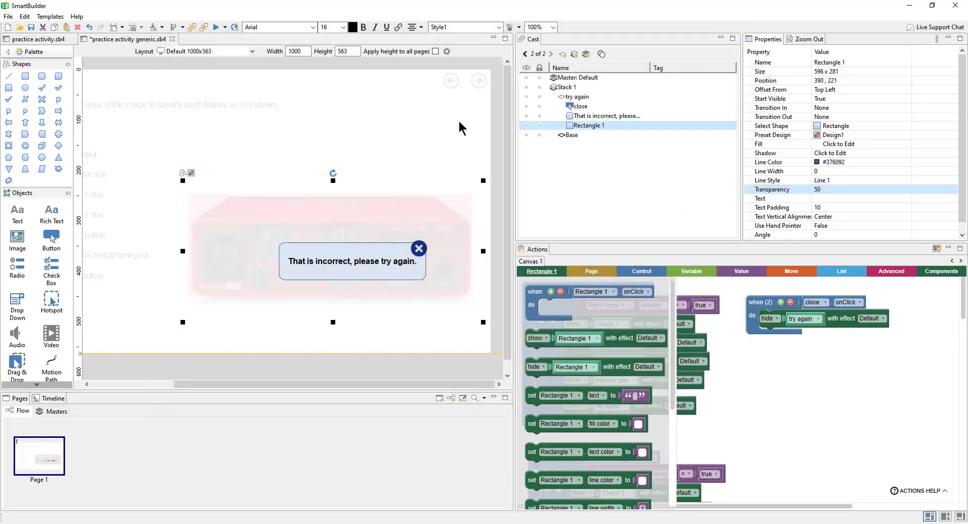
- Rename the covering rectangle on the try again layer as Mask
left_click(587, 126)
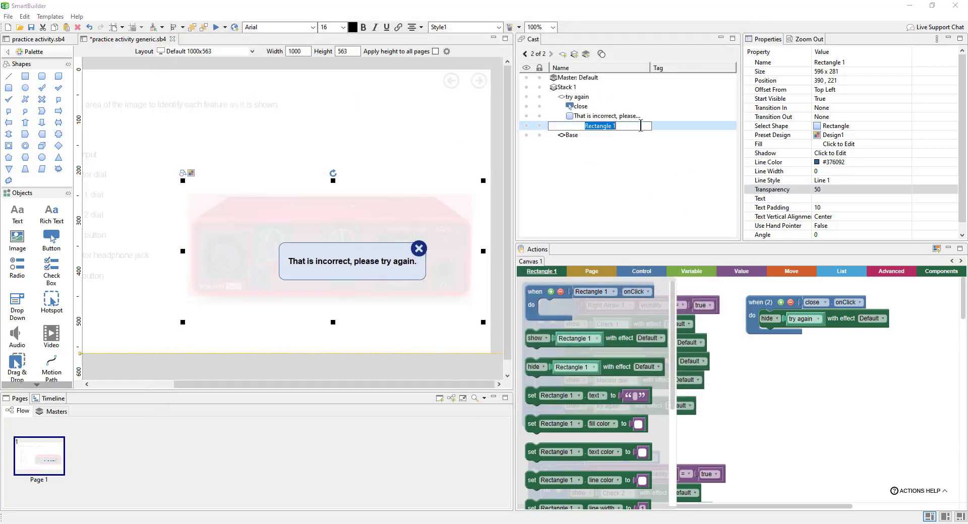
type("Mask")
key("Return")
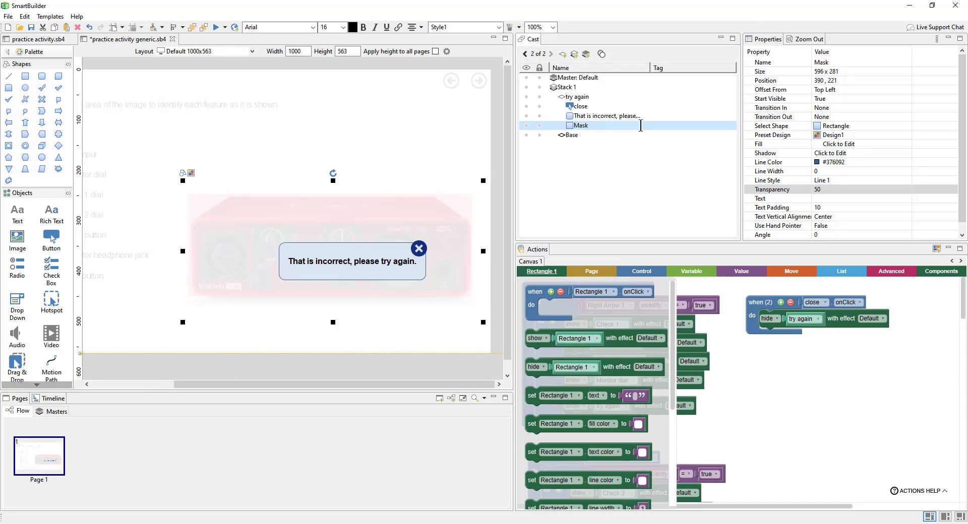
- Bring the mask to the front of the try again layer and return it behind the incorrect-answer message
left_click_drag(578, 126, 580, 104)
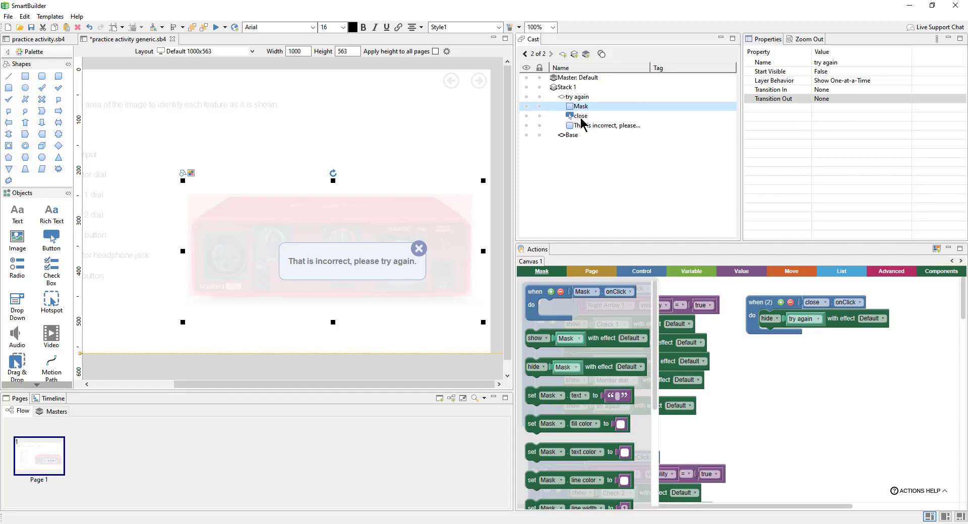
left_click_drag(585, 107, 597, 132)
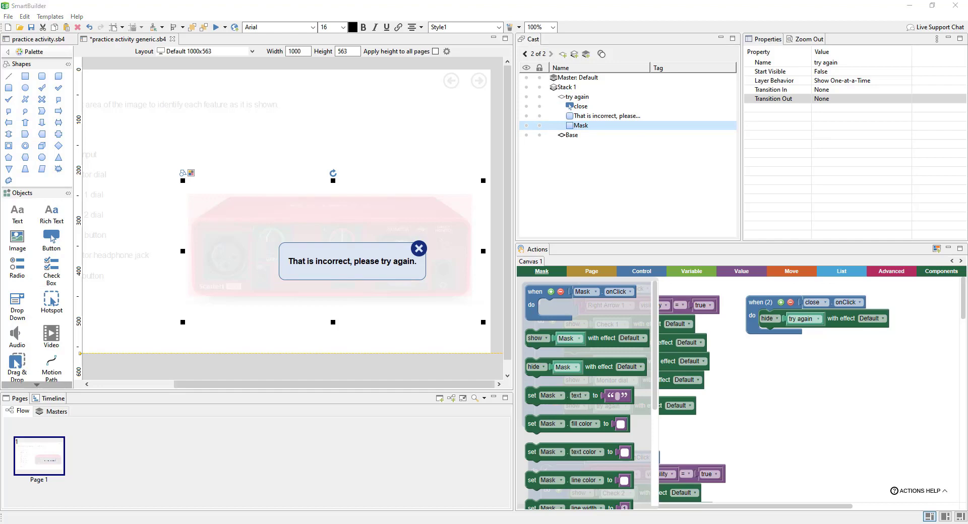
left_click(712, 403)
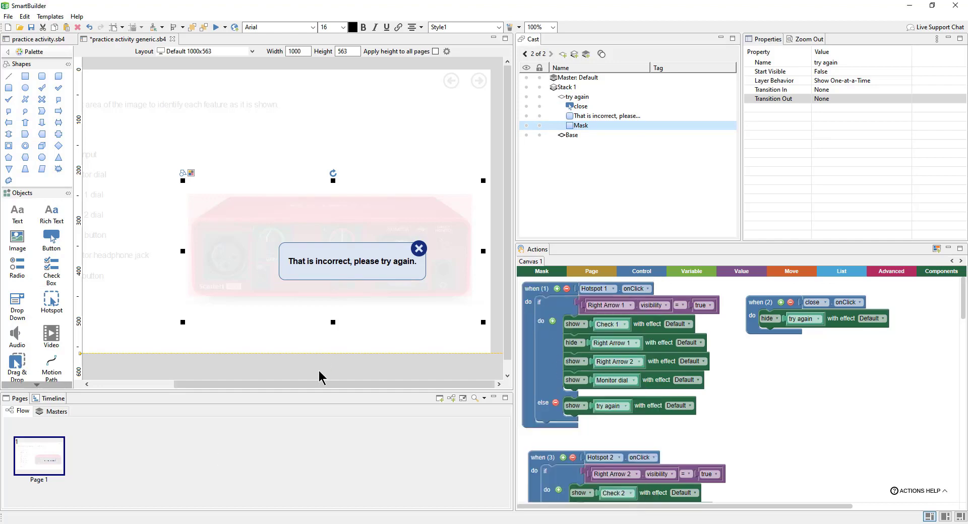
- Hide the try again layer in the editor and select the mic input hotspot on the base layer
left_click_drag(319, 390, 247, 389)
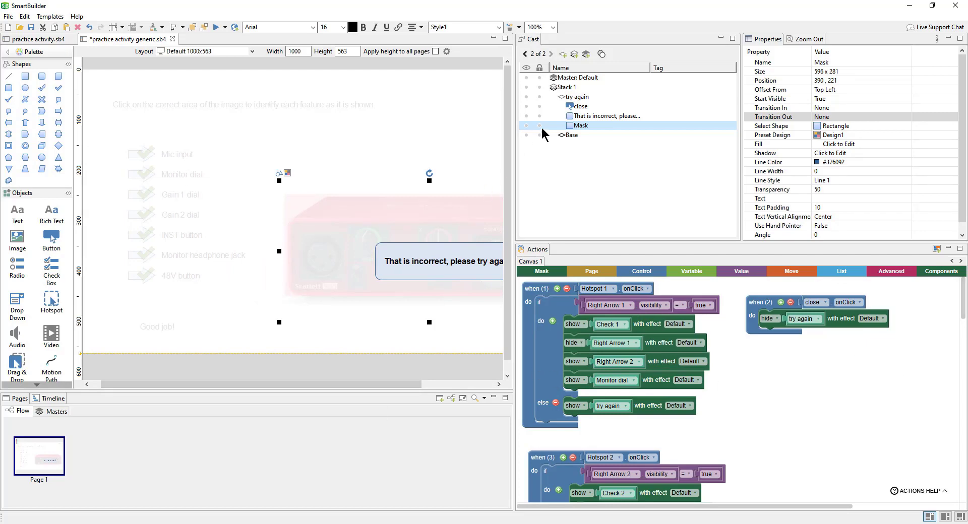
left_click(527, 96)
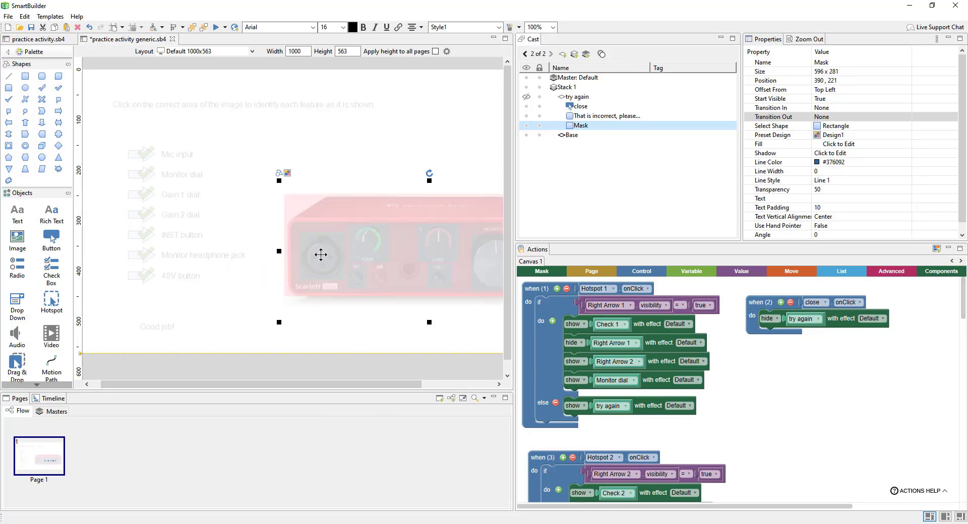
left_click(320, 256)
left_click(752, 376)
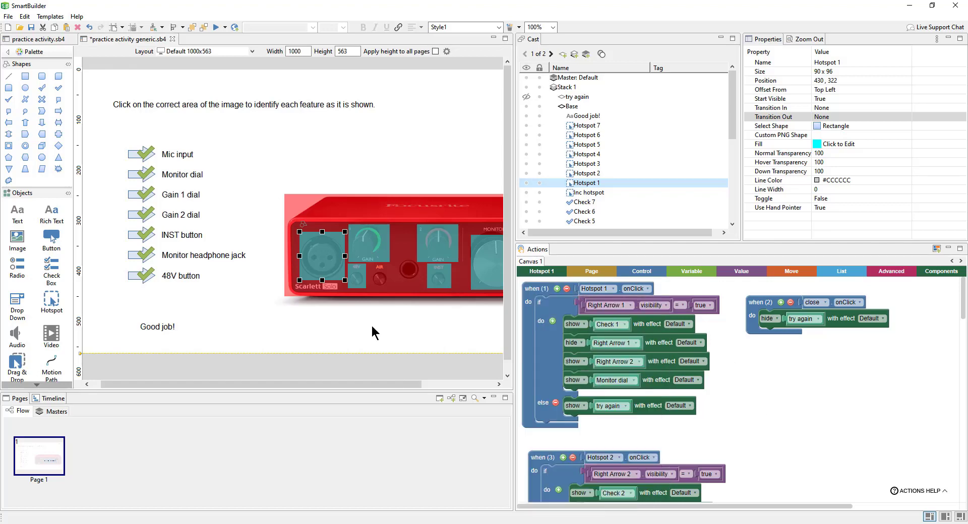
- Select the Gain 2 dial hotspot and examine its click action, including the arrow visibility condition, the show and hide actions, and the else branch
left_click(444, 243)
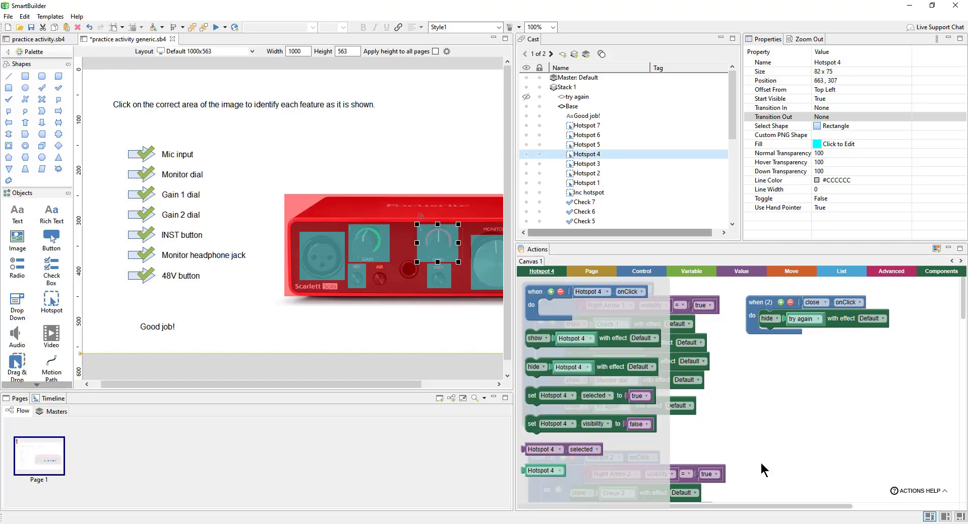
left_click(788, 313)
scroll(788, 313, "down", 3)
scroll(806, 393, "down", 8)
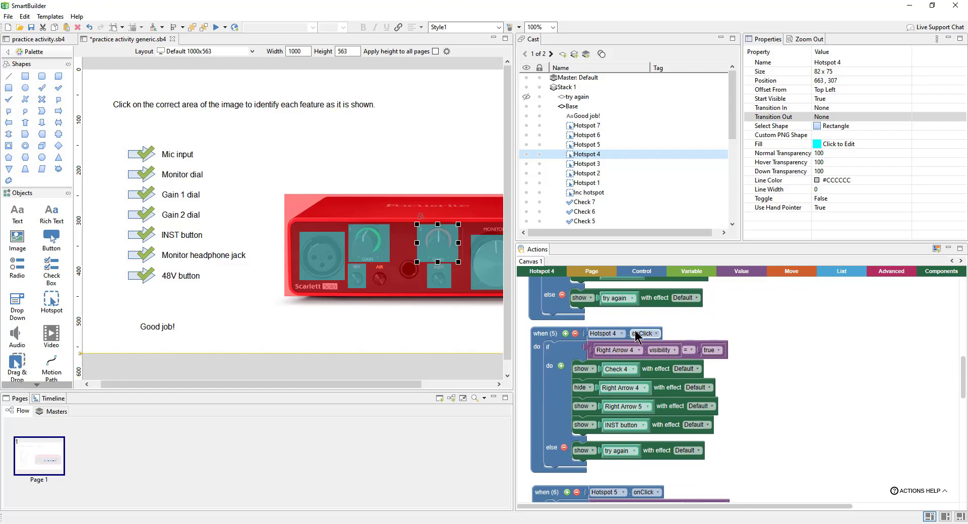
left_click(577, 350)
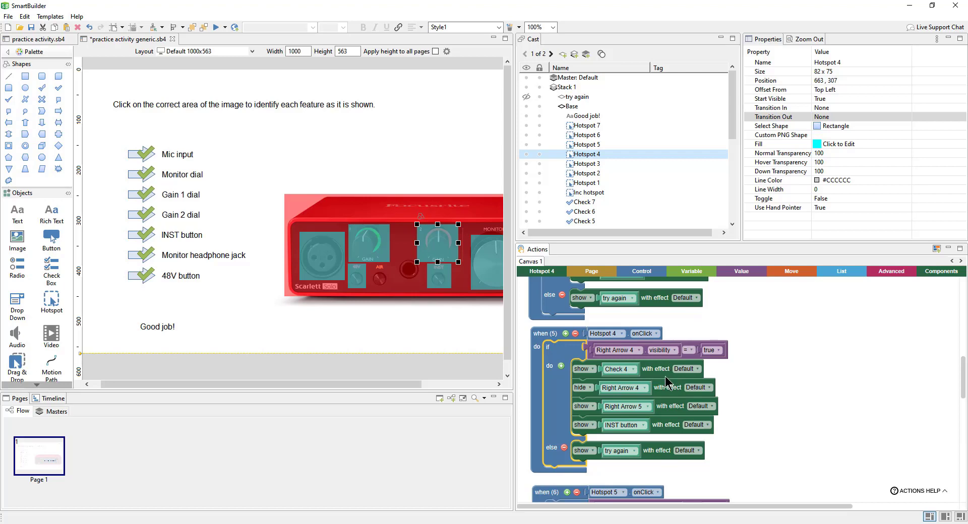
left_click(663, 407)
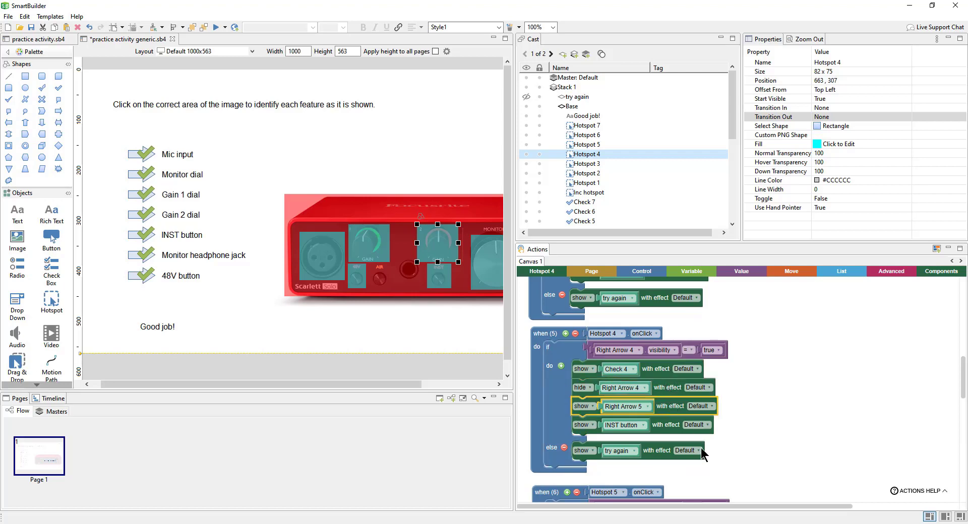
left_click(671, 433)
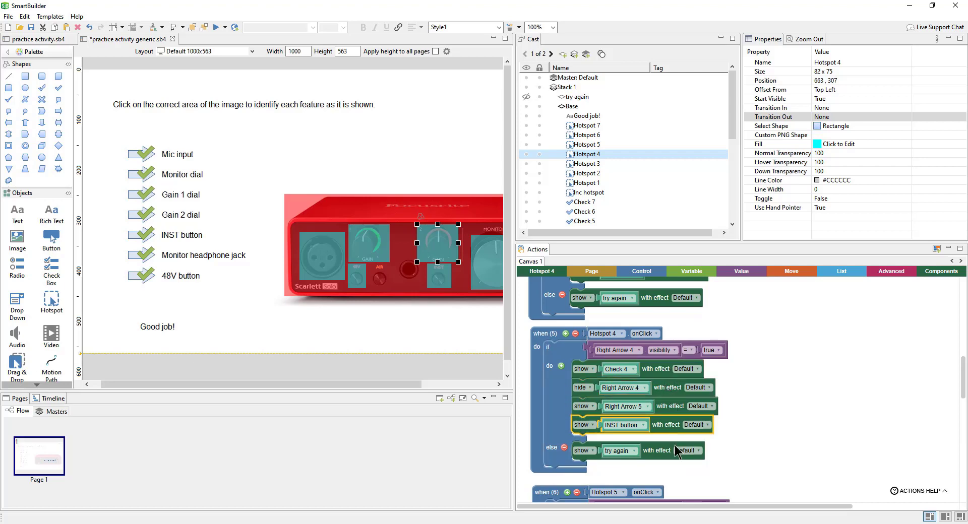
left_click_drag(777, 454, 808, 299)
scroll(817, 457, "up", 5)
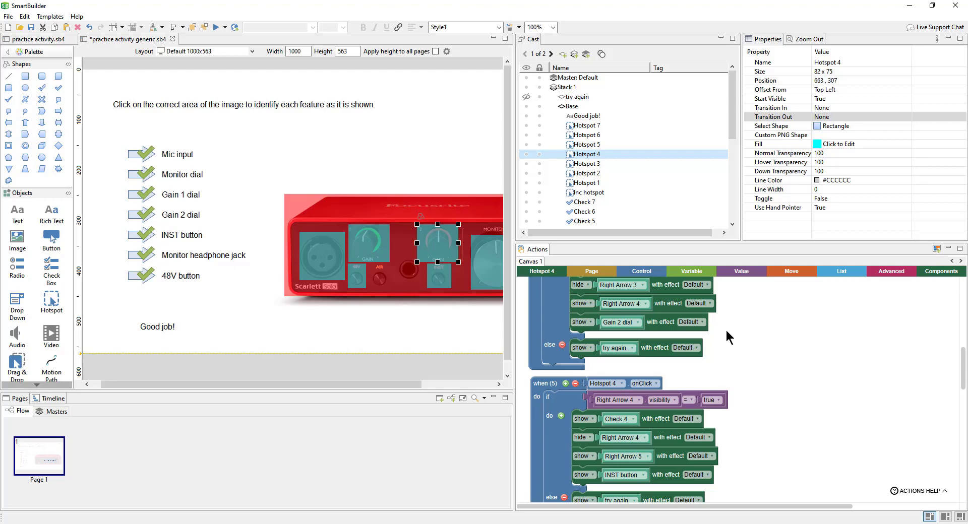
scroll(779, 335, "down", 3)
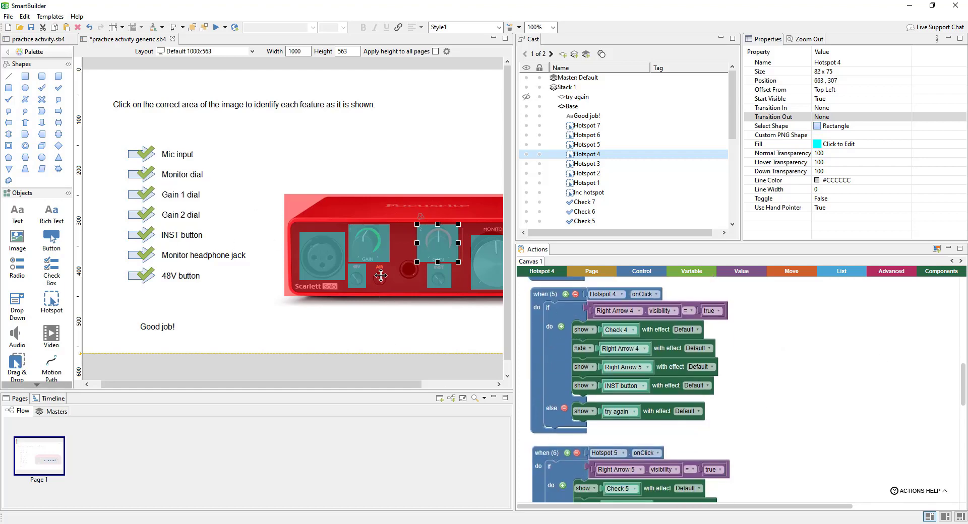
left_click(601, 419)
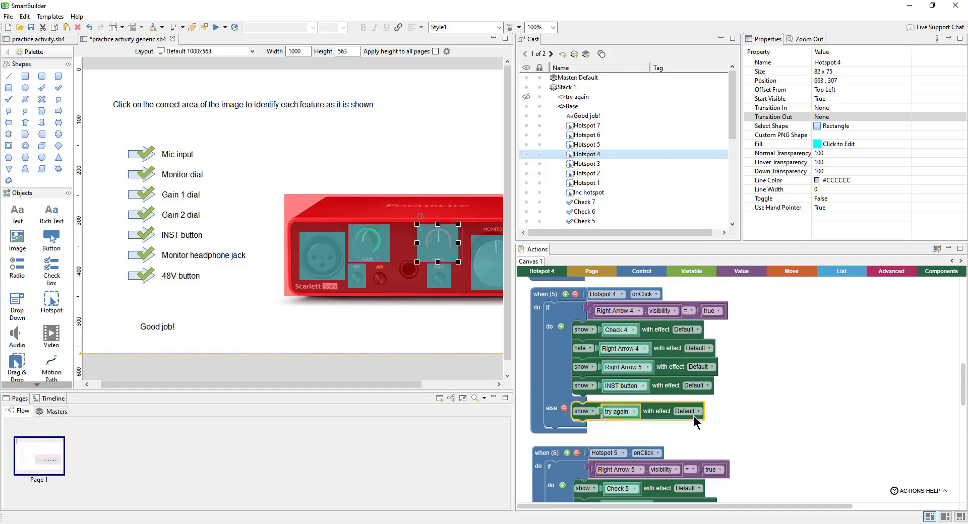